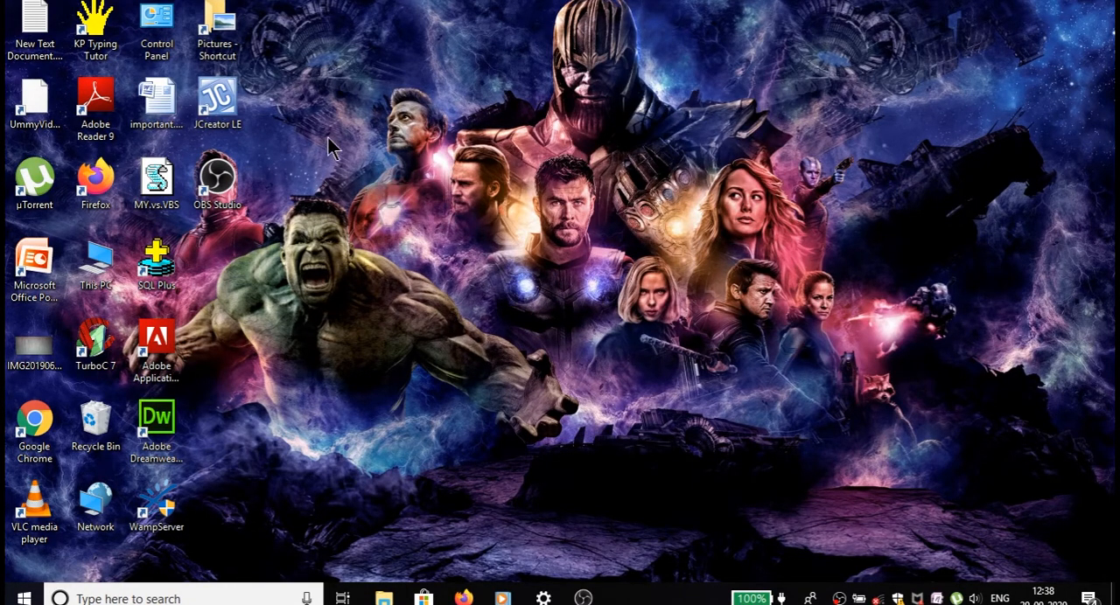
Launch Microsoft Office Excel 2007 and open the recent workbook MY FIRST DOCUMENT.xlsx.
left_click(26, 598)
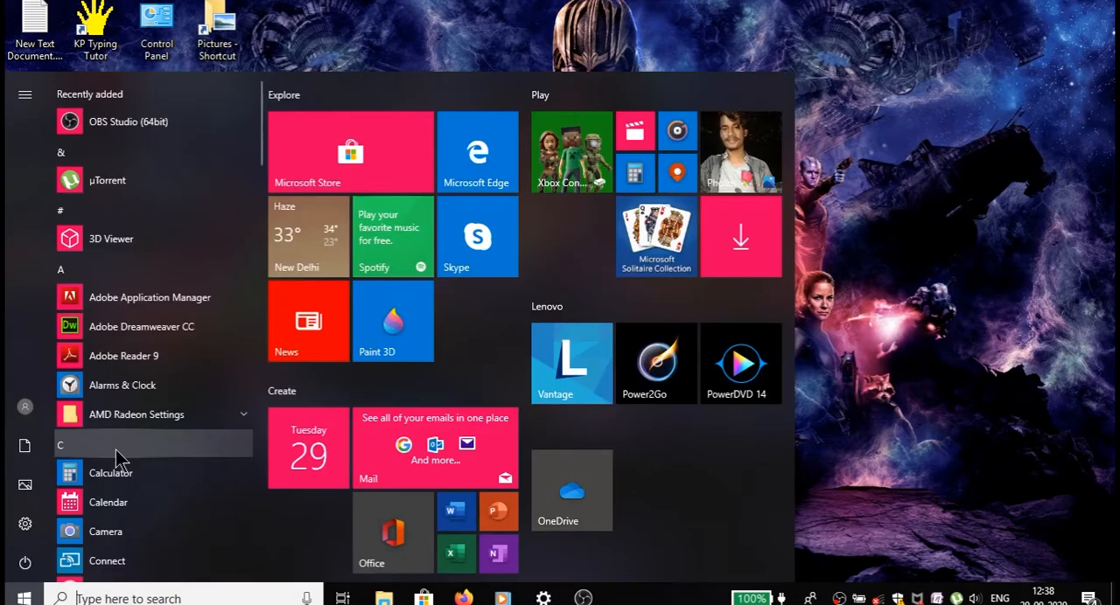
left_click(96, 442)
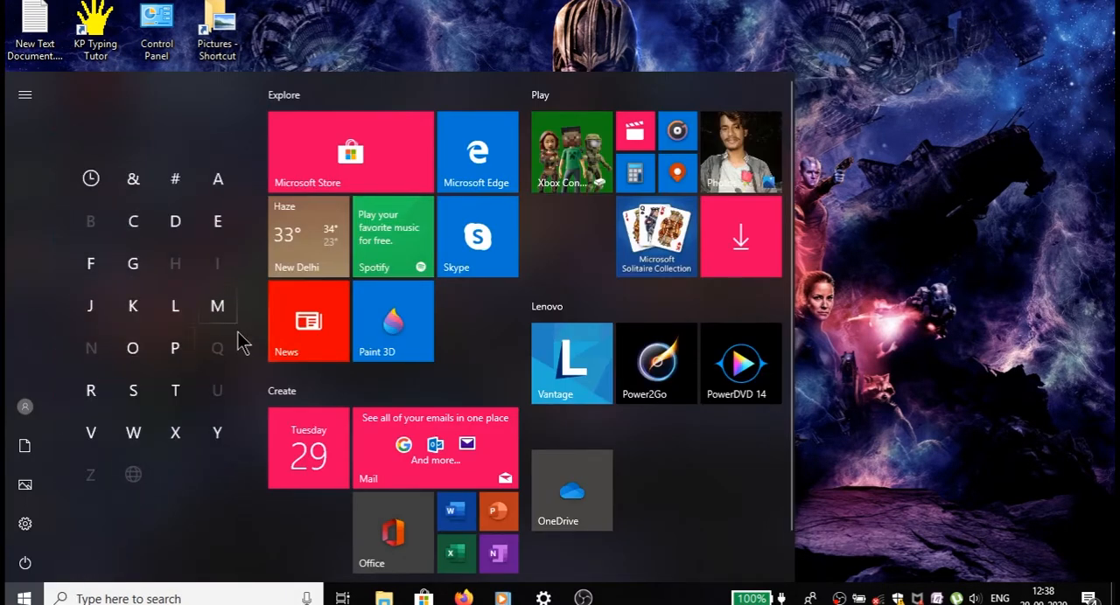
left_click(226, 308)
left_click(242, 294)
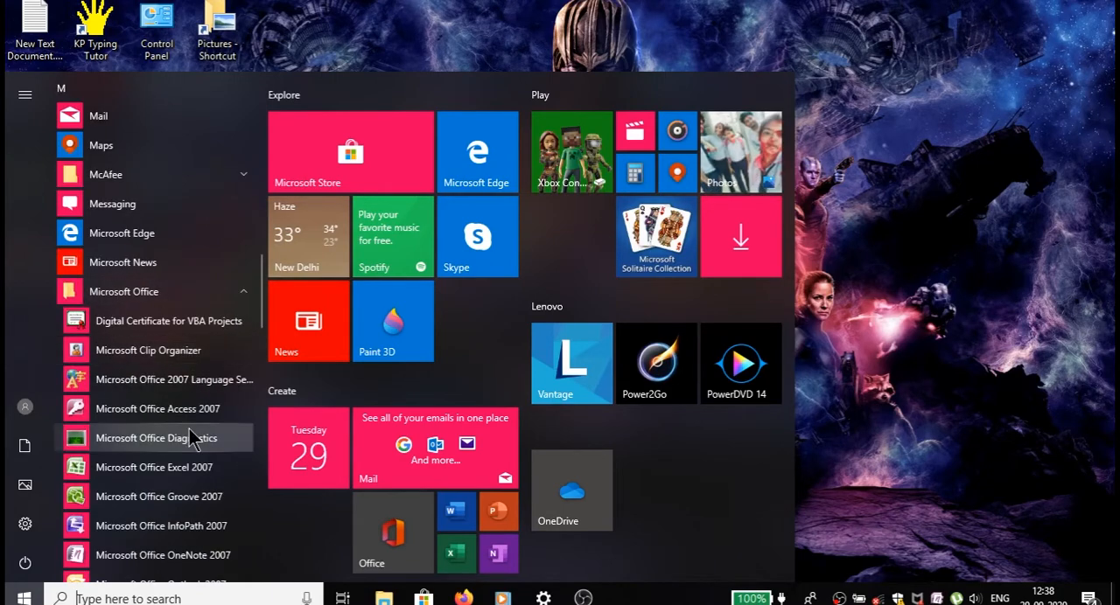
scroll(189, 429, "down", 2)
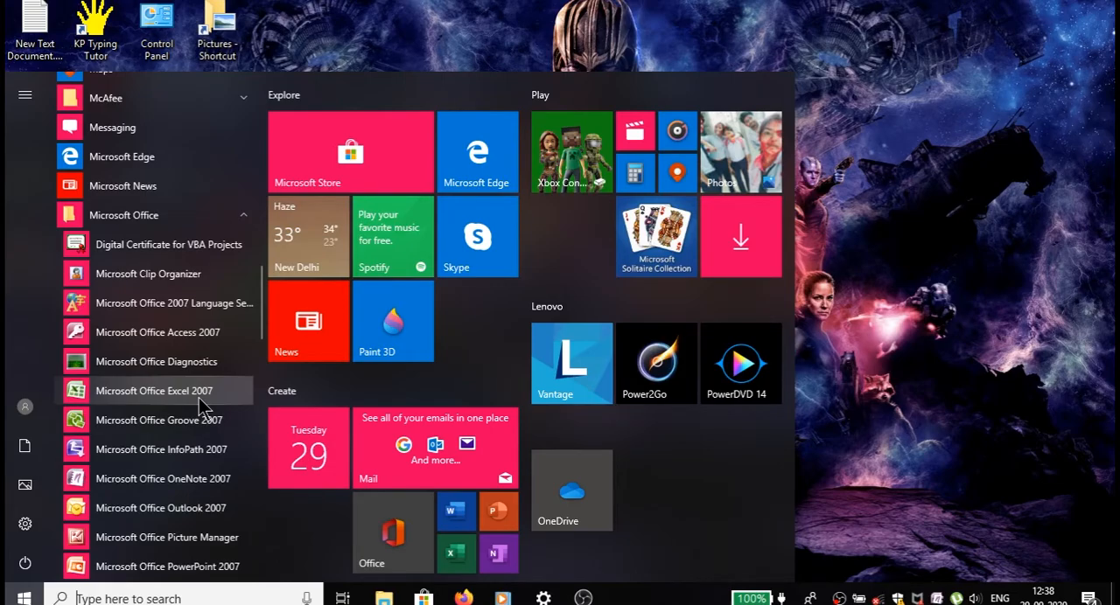
left_click(199, 398)
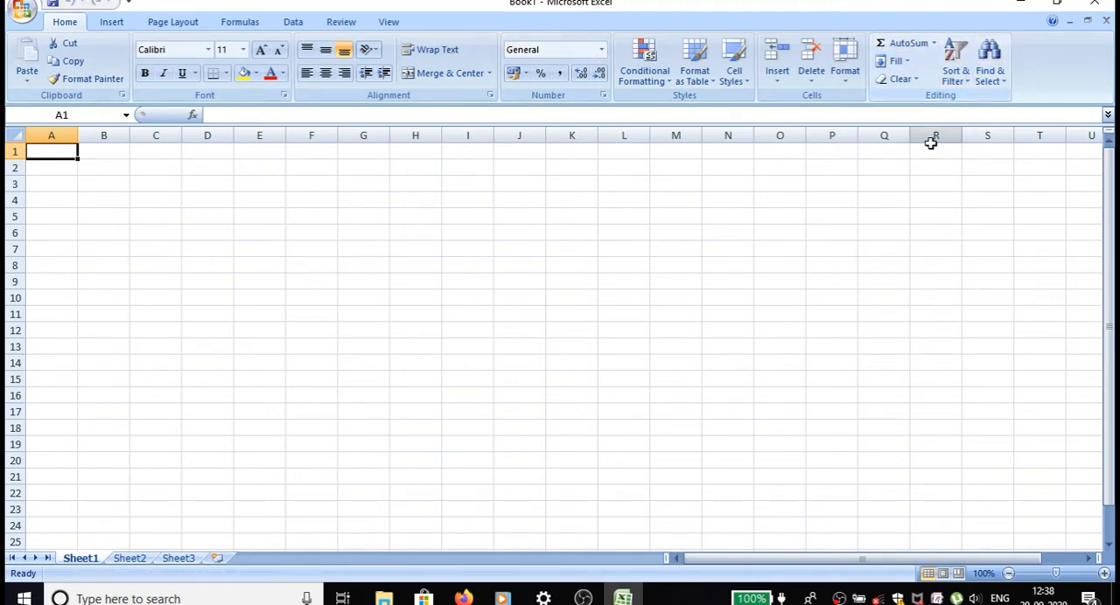
left_click(21, 13)
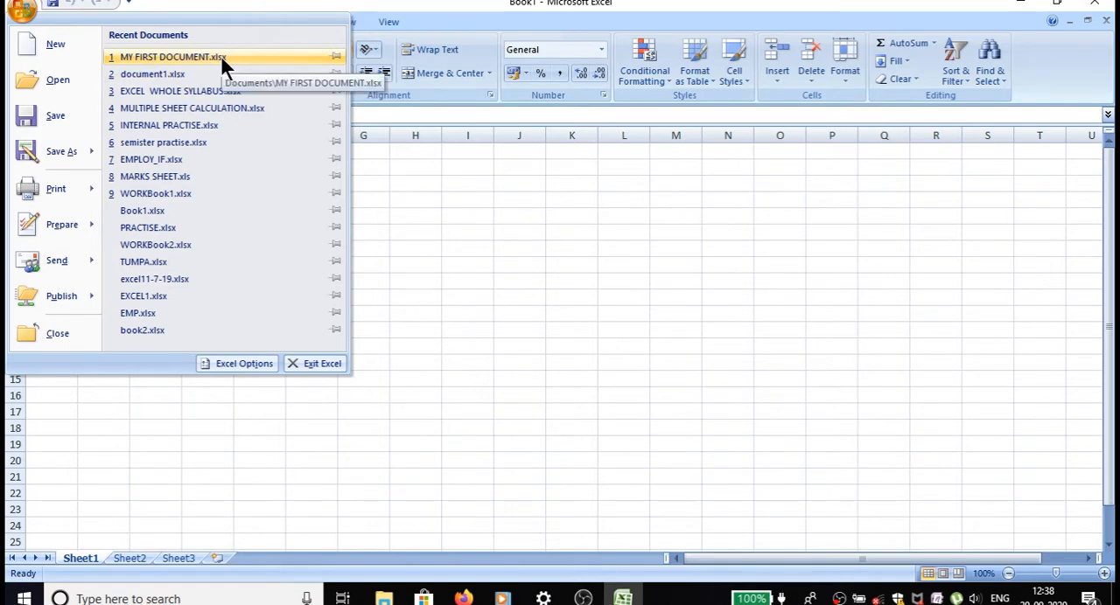
left_click(167, 56)
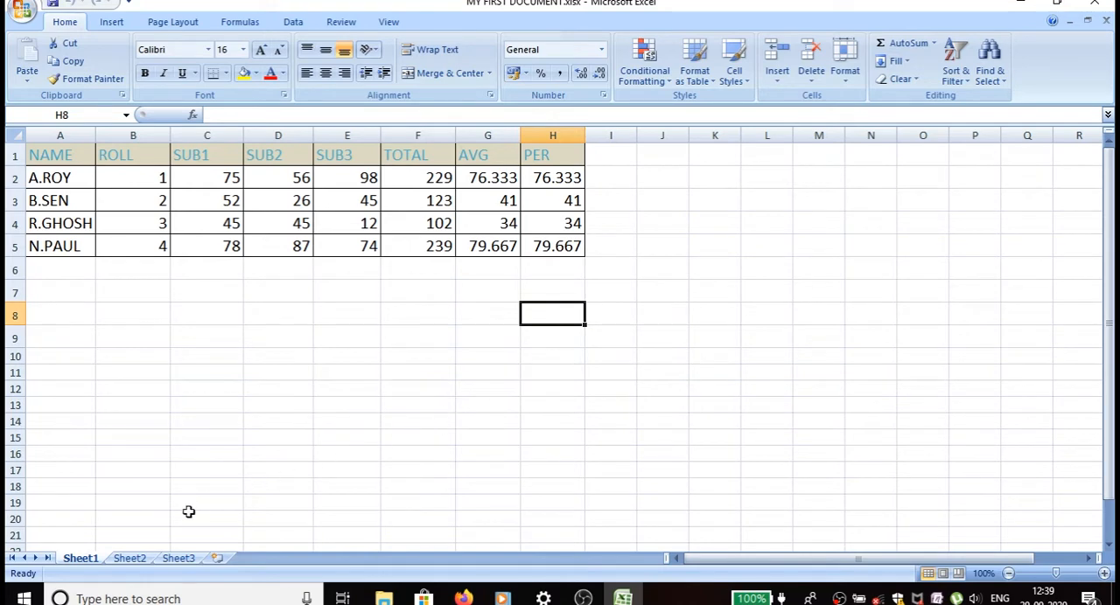
Rename the Sheet2 worksheet as employ.
left_click(129, 559)
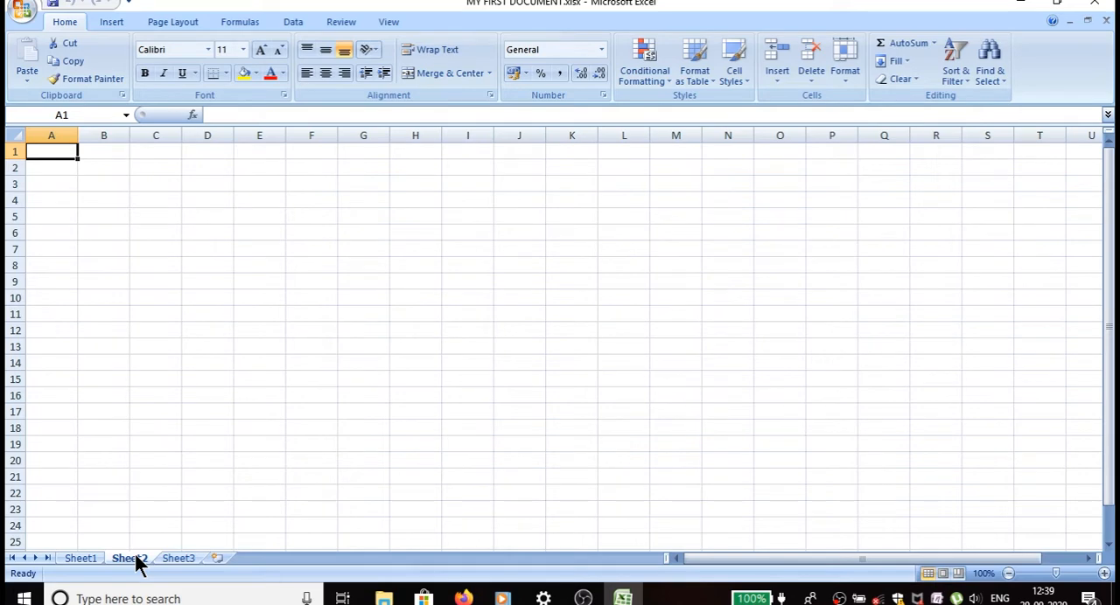
right_click(137, 564)
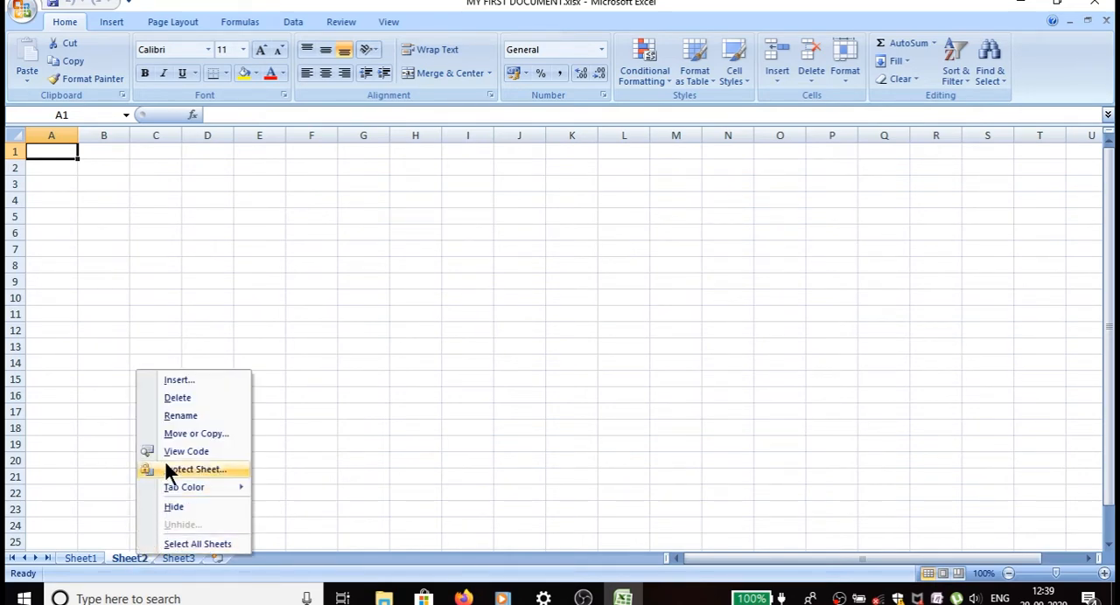
left_click(181, 415)
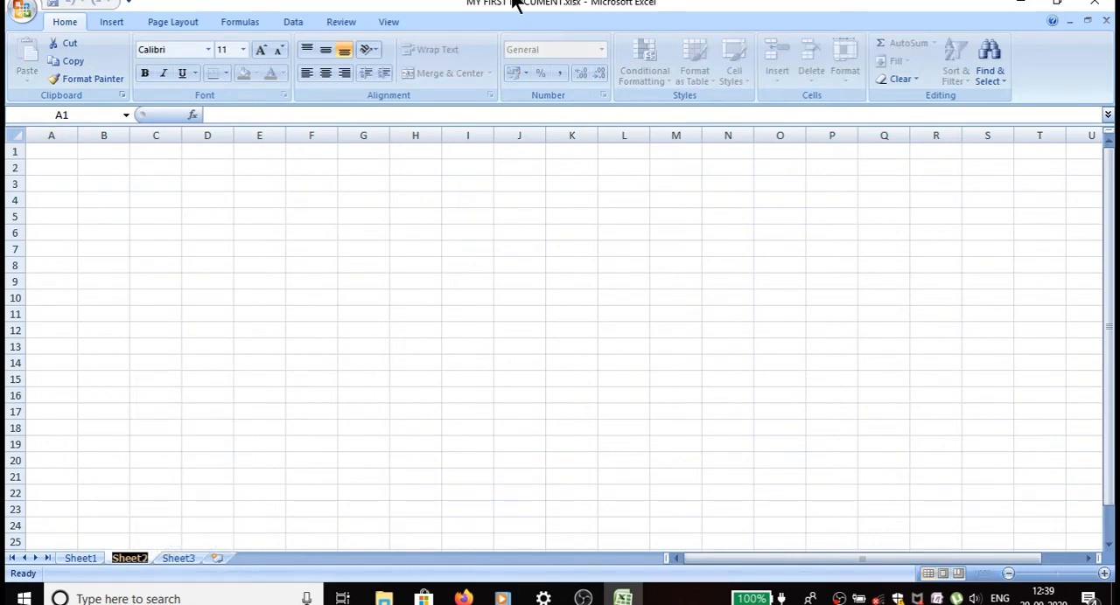
type("employ")
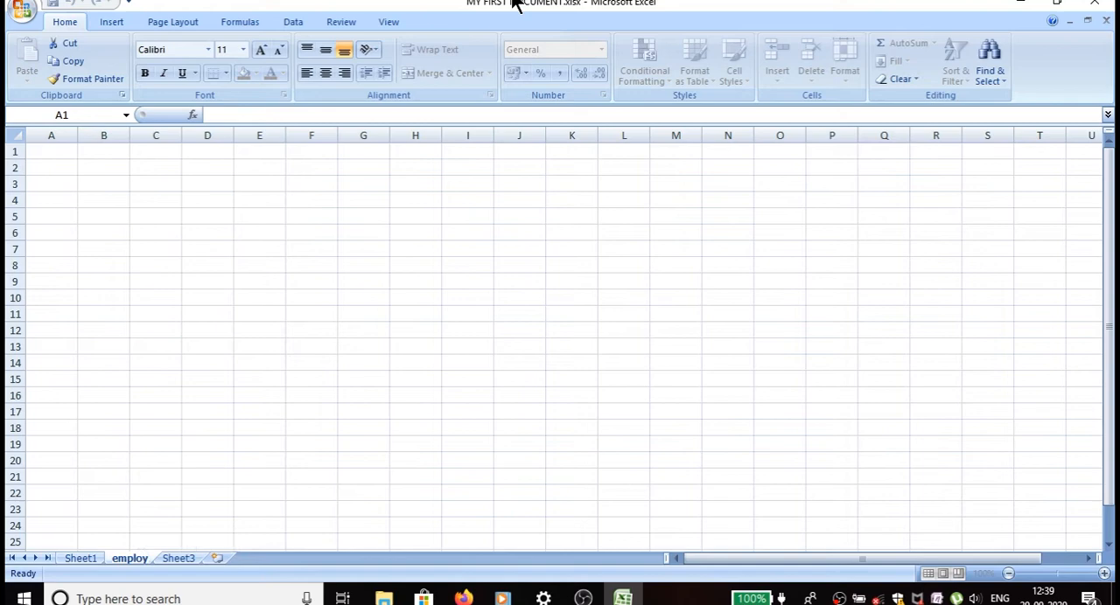
key("Return")
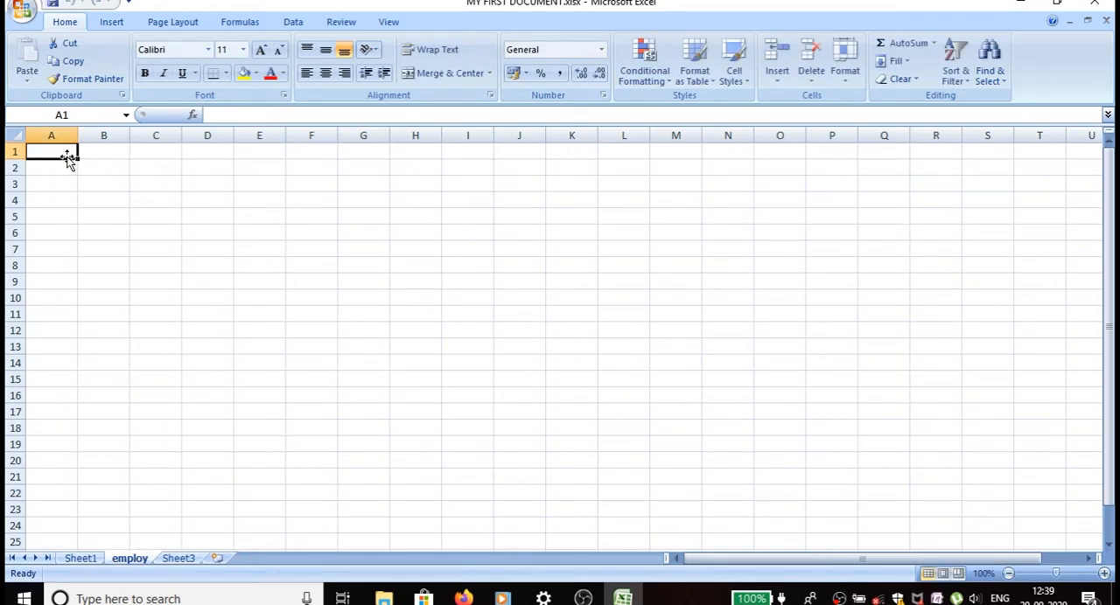
Apply all borders to the range A1:K6 on the employ sheet.
left_click_drag(67, 151, 550, 229)
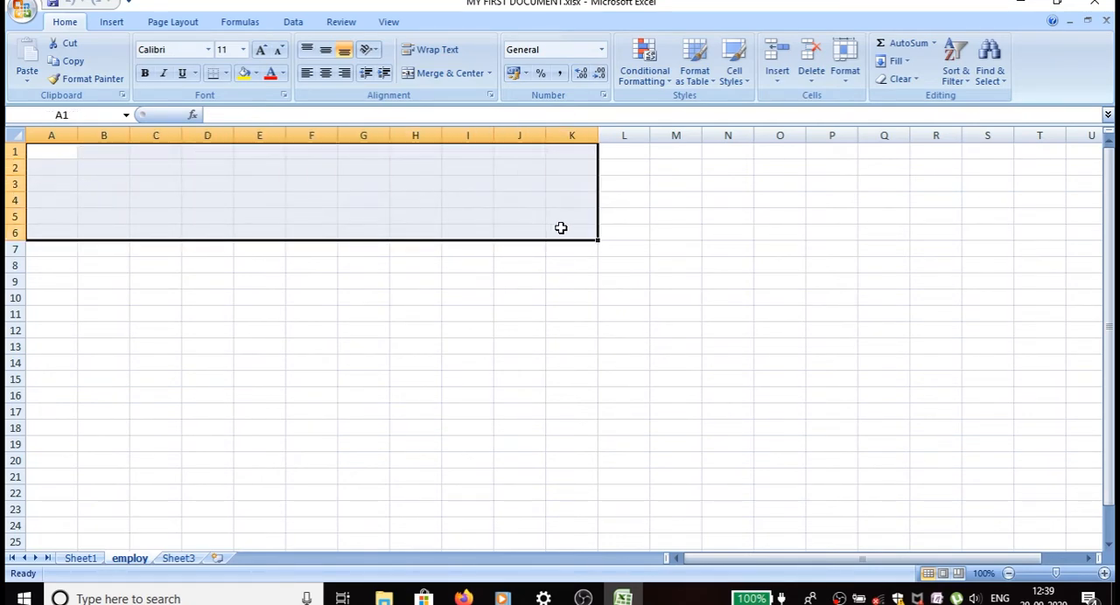
left_click(226, 74)
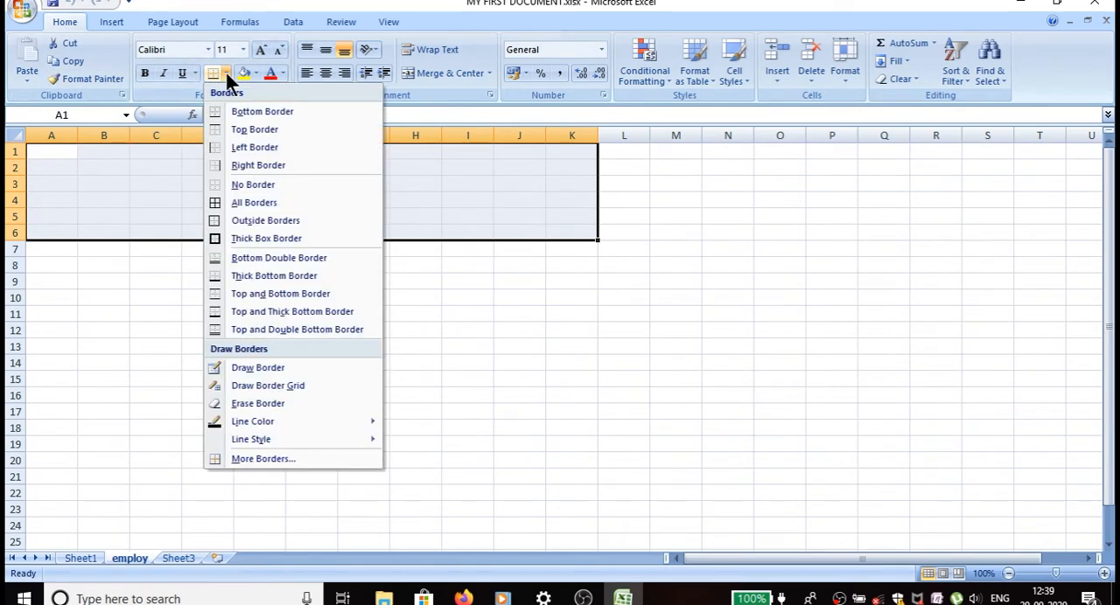
left_click(236, 200)
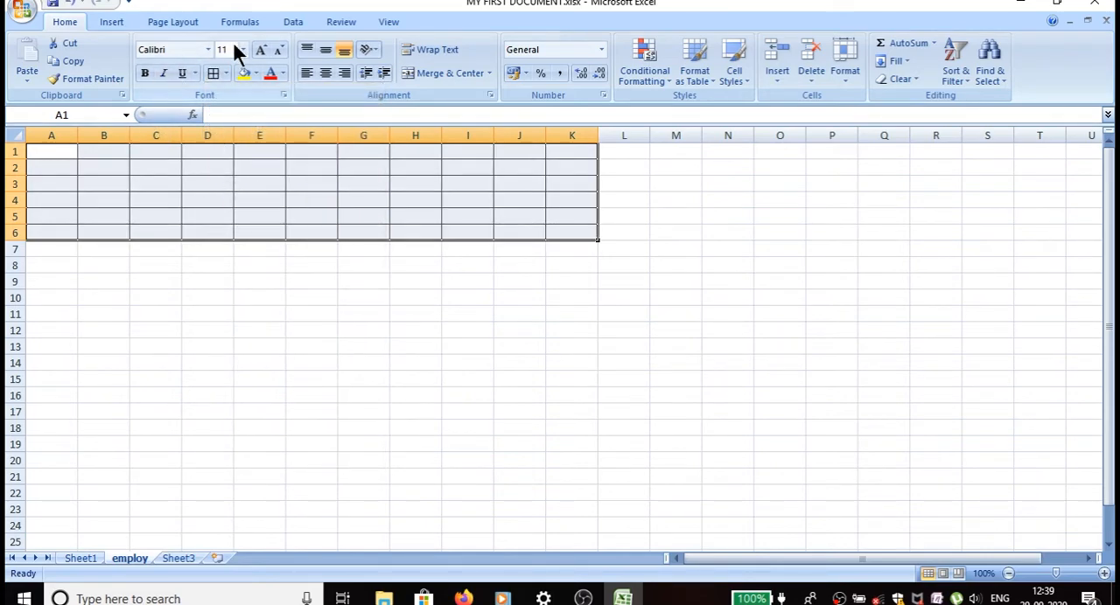
Increase the font size of the bordered range A1:K6 to 18.
left_click(260, 51)
left_click(261, 50)
left_click(261, 51)
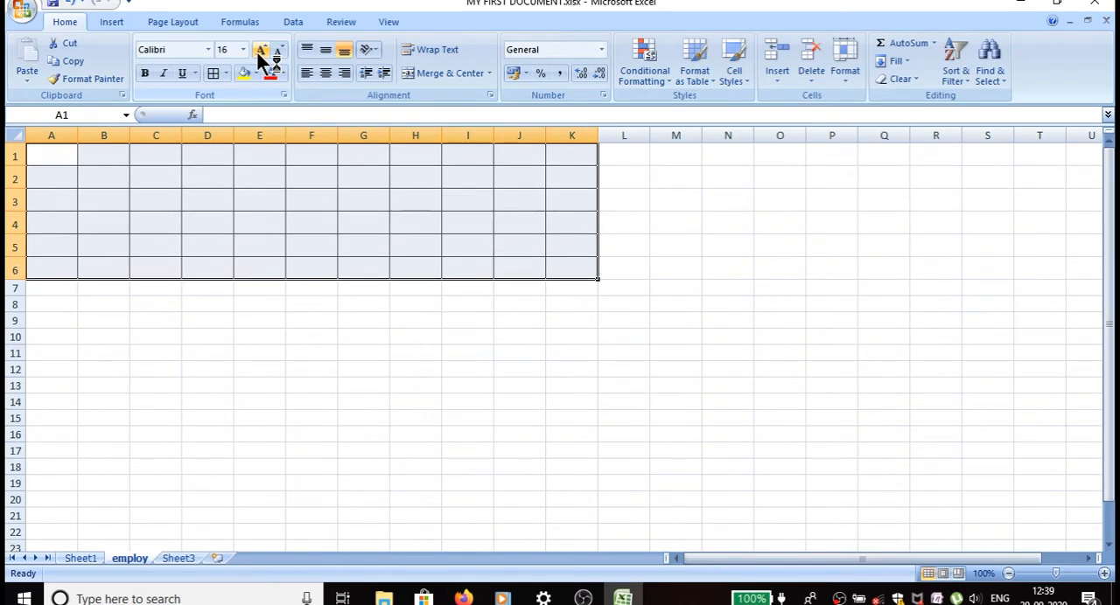
left_click(261, 51)
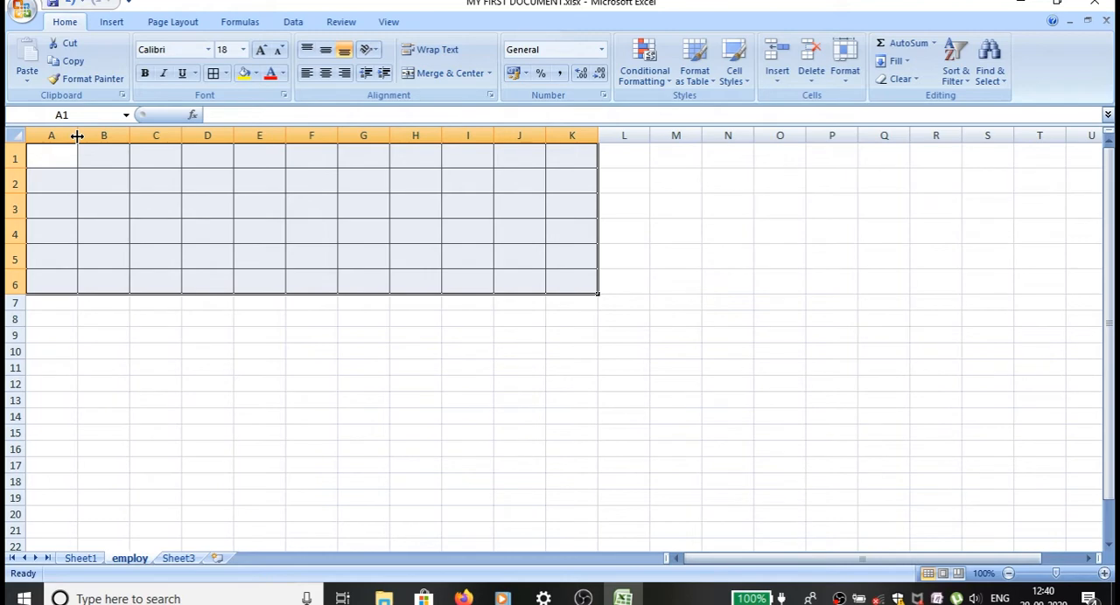
Widen columns A through K of the bordered table, making column B the widest.
left_click_drag(77, 135, 160, 149)
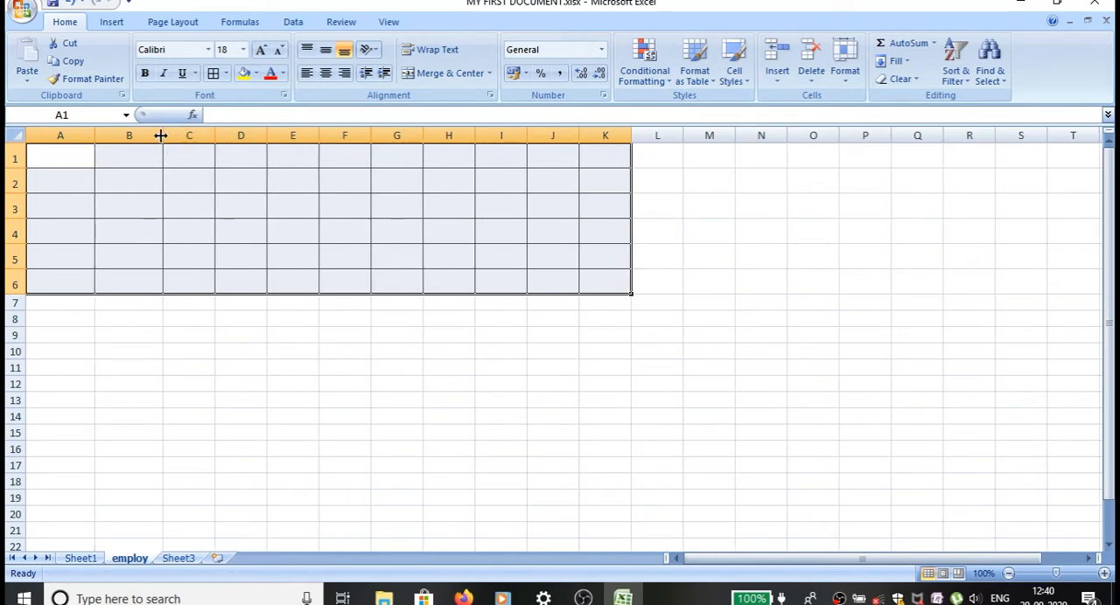
left_click_drag(163, 135, 320, 140)
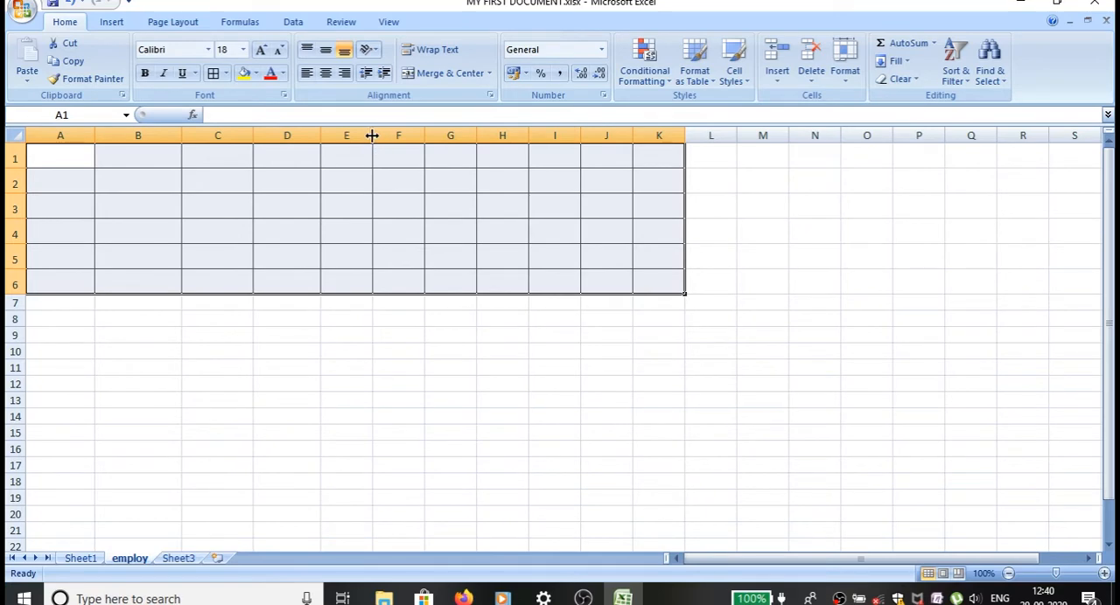
left_click_drag(372, 136, 453, 144)
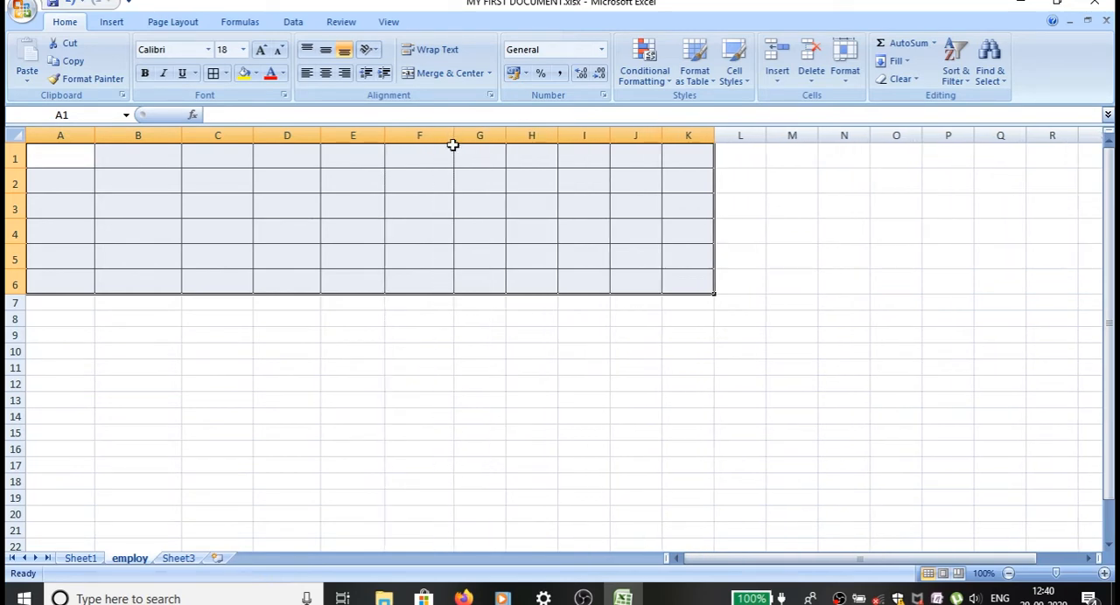
left_click(500, 148)
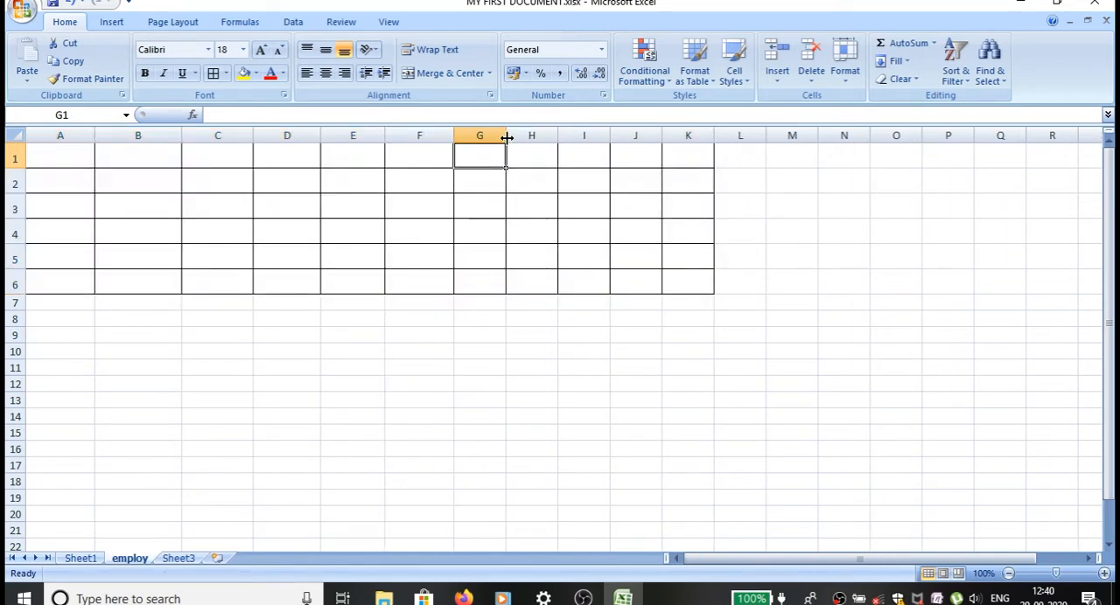
left_click_drag(505, 140, 586, 136)
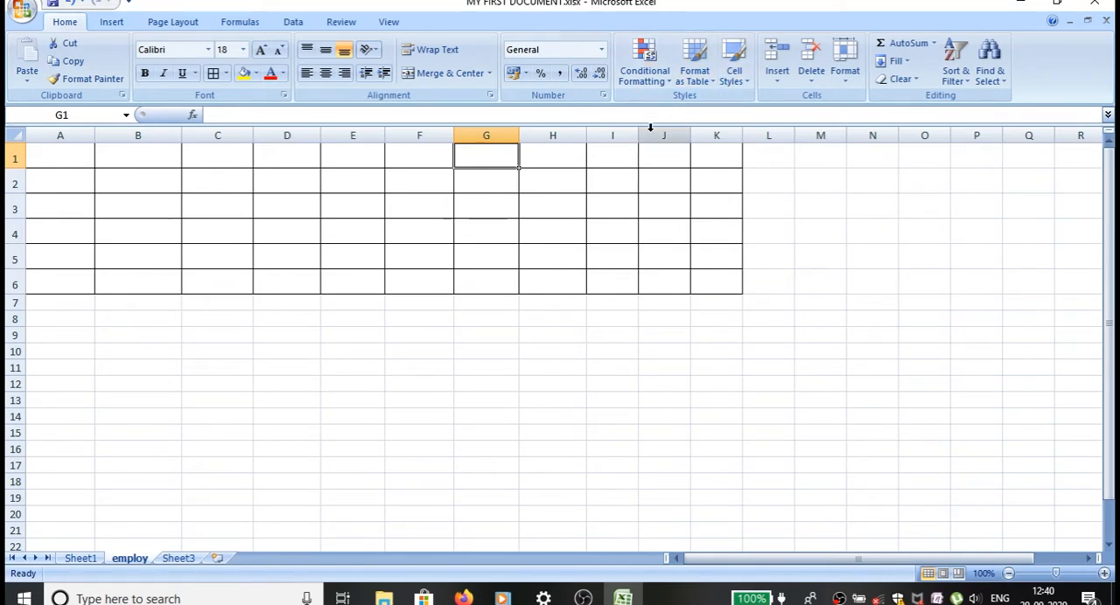
left_click_drag(641, 137, 772, 139)
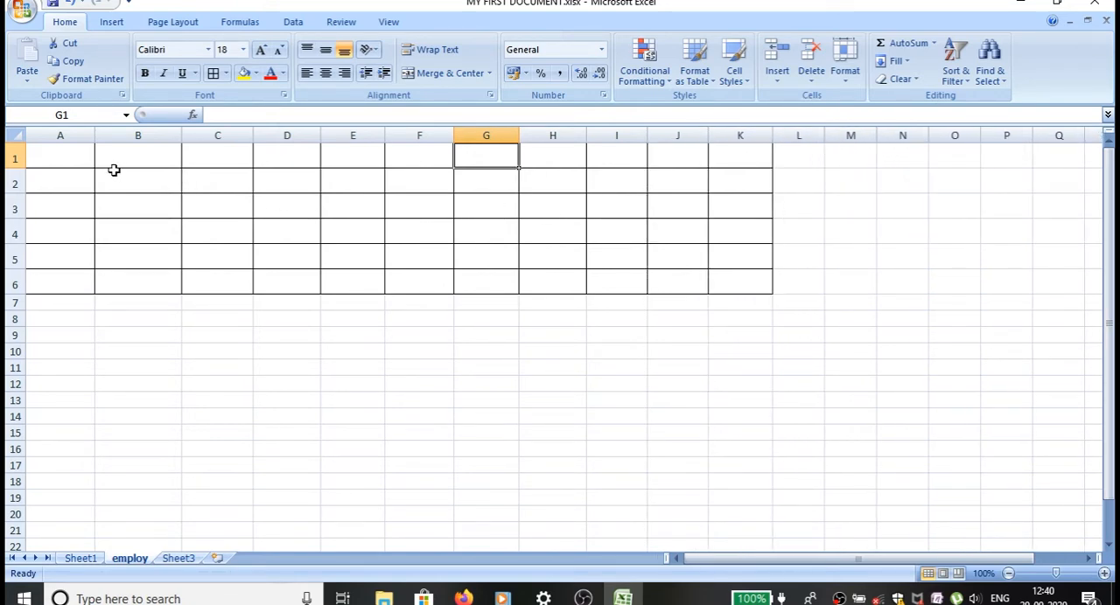
Set the font color of the header row A1:K1 to a light red theme shade.
left_click(70, 158)
left_click_drag(71, 158, 740, 157)
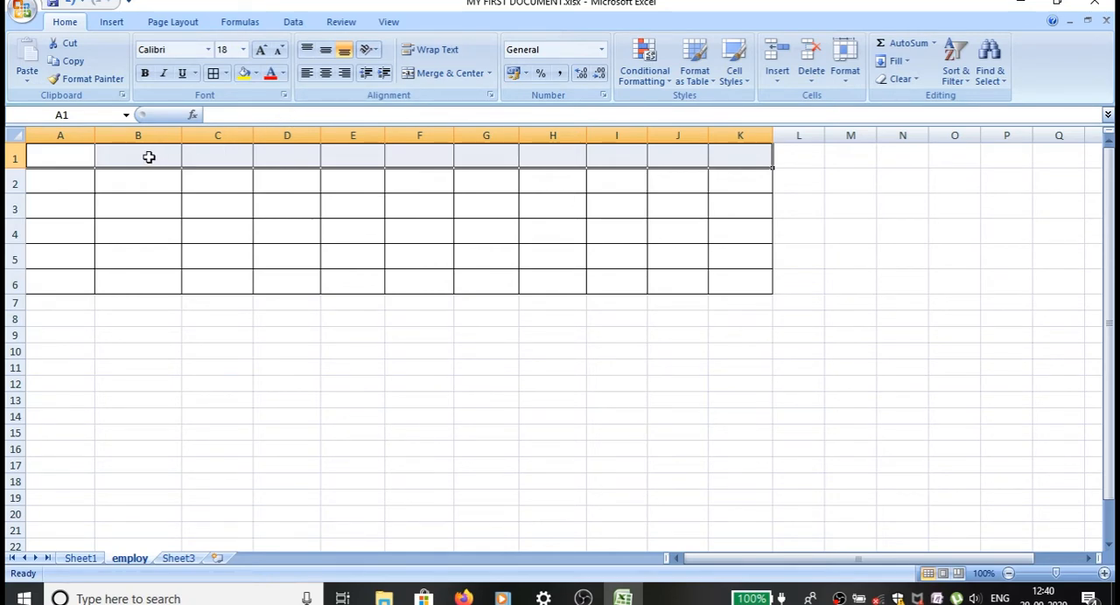
left_click(254, 73)
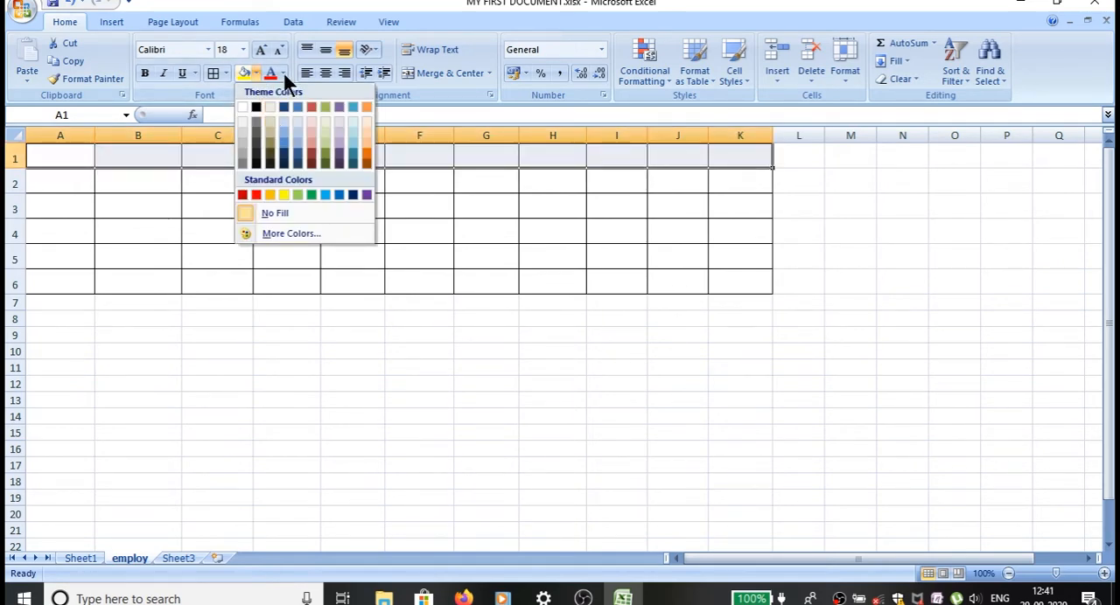
left_click(281, 73)
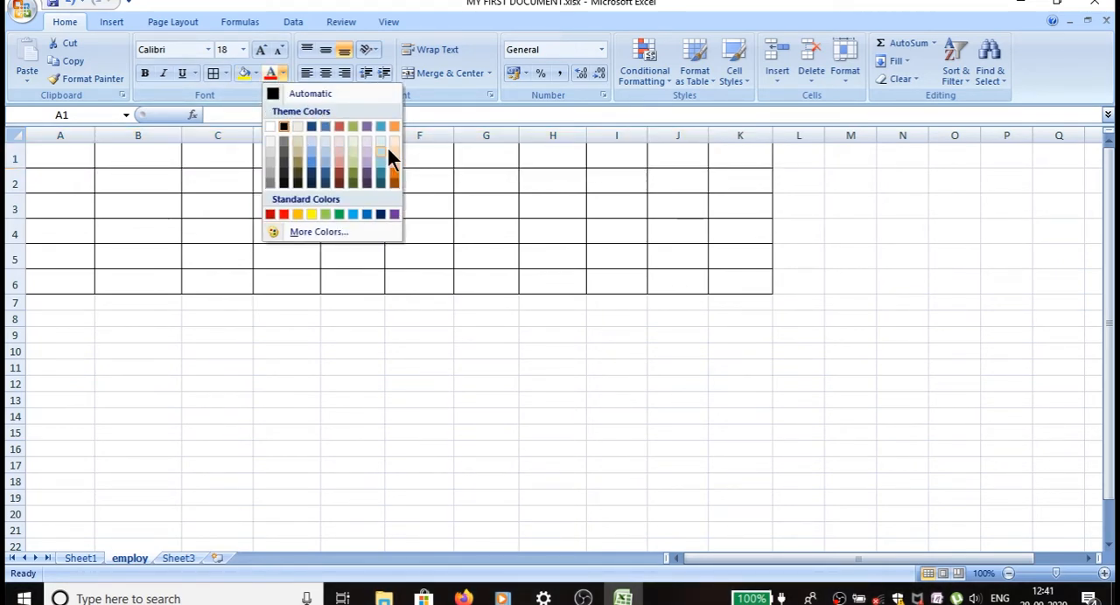
left_click(345, 163)
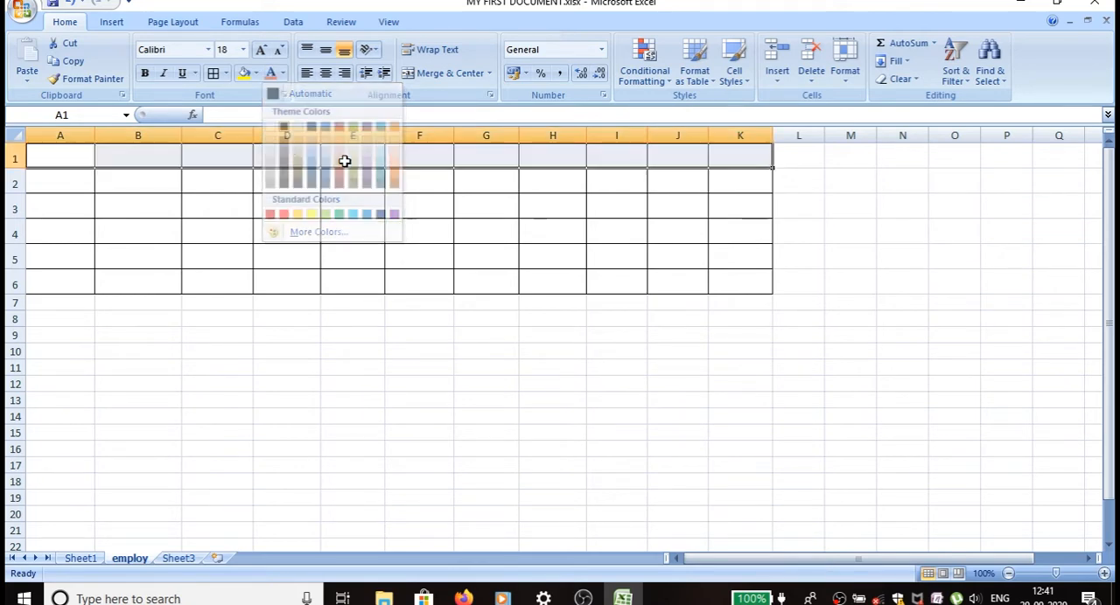
Fill the header row A1:K1 with the lightest blue theme shade.
left_click(58, 153)
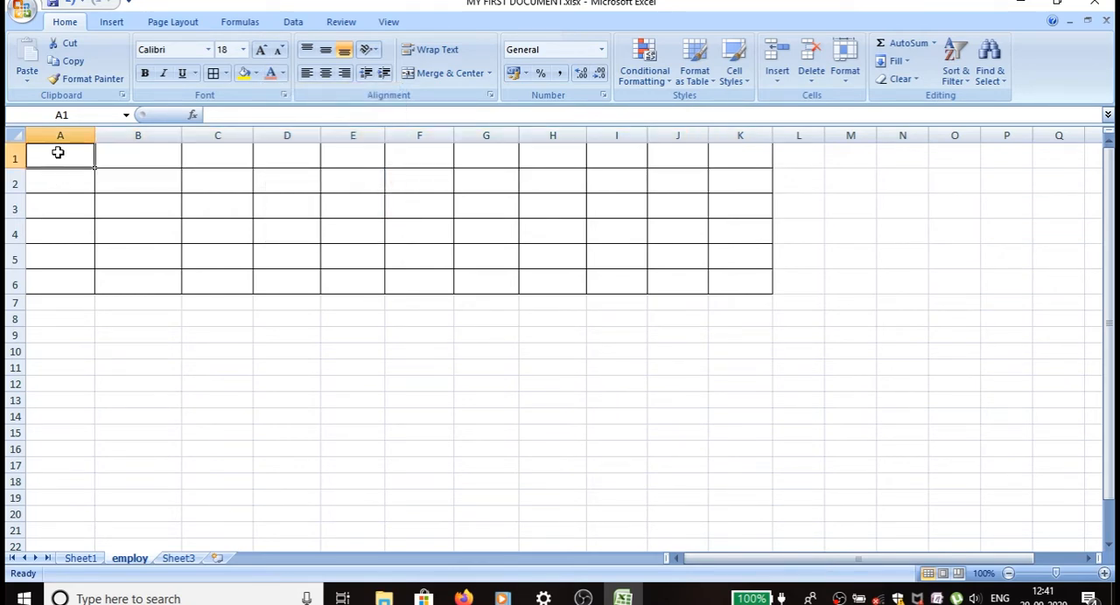
left_click_drag(58, 153, 738, 158)
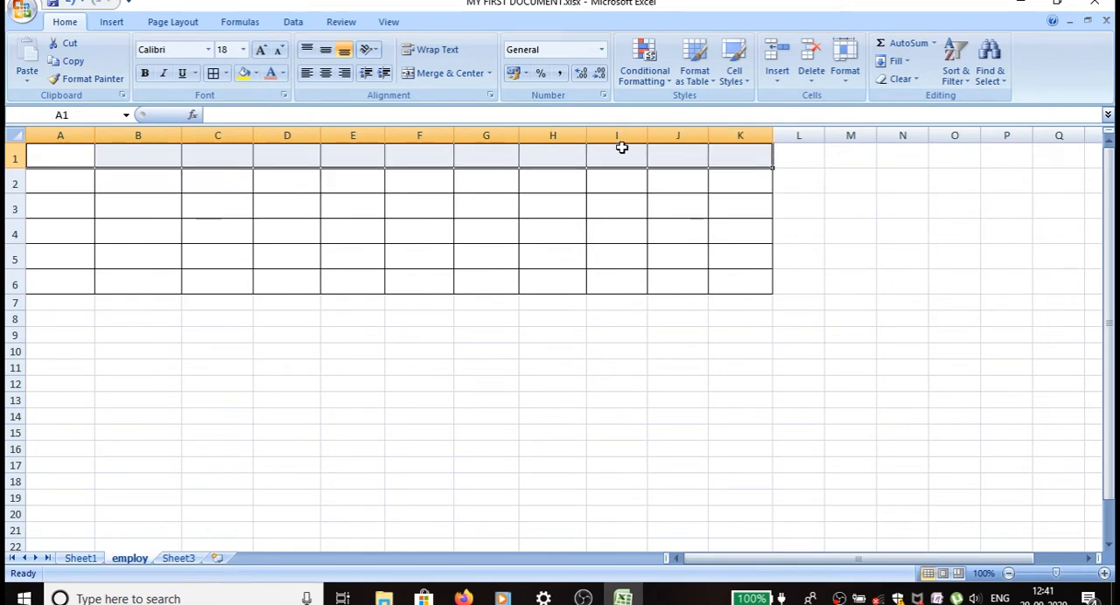
left_click(256, 73)
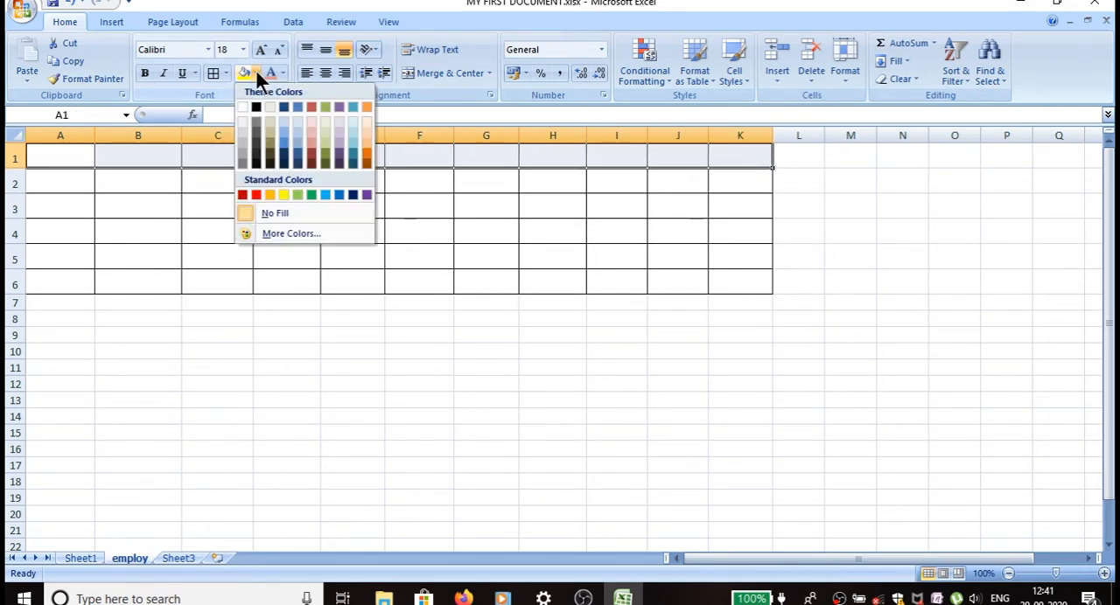
left_click(294, 118)
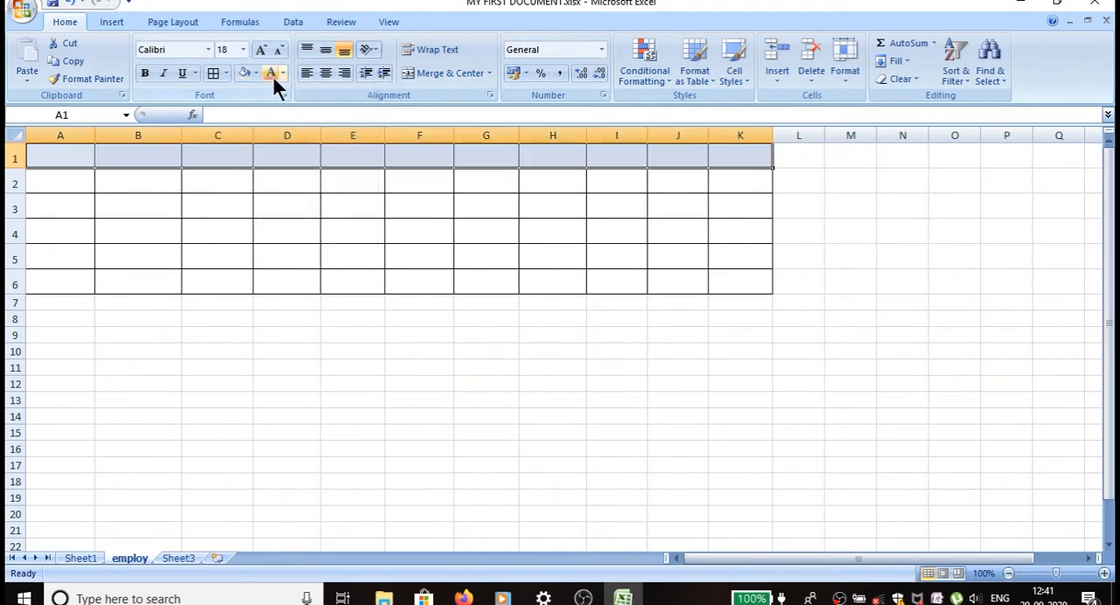
Enter the headers emp id, e name and basic sal in cells A1 to C1.
left_click(74, 160)
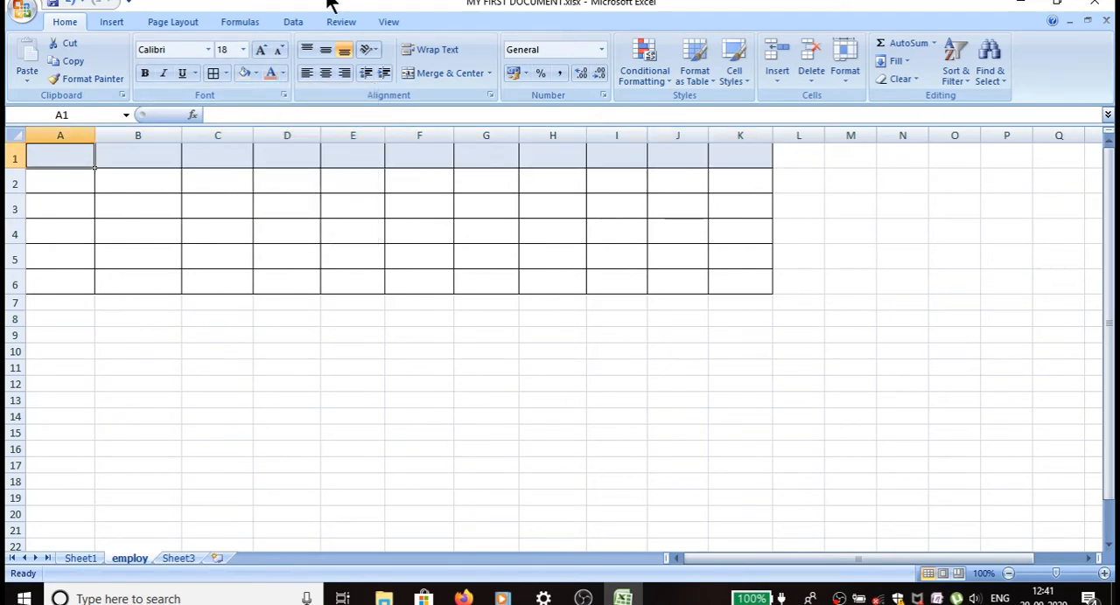
type("e")
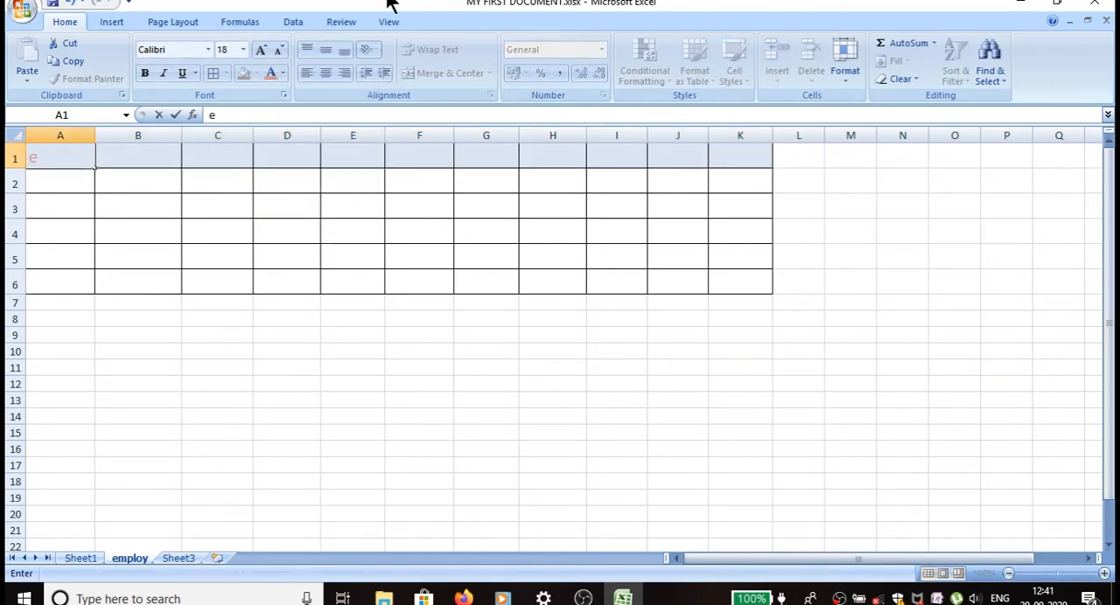
type("mp id")
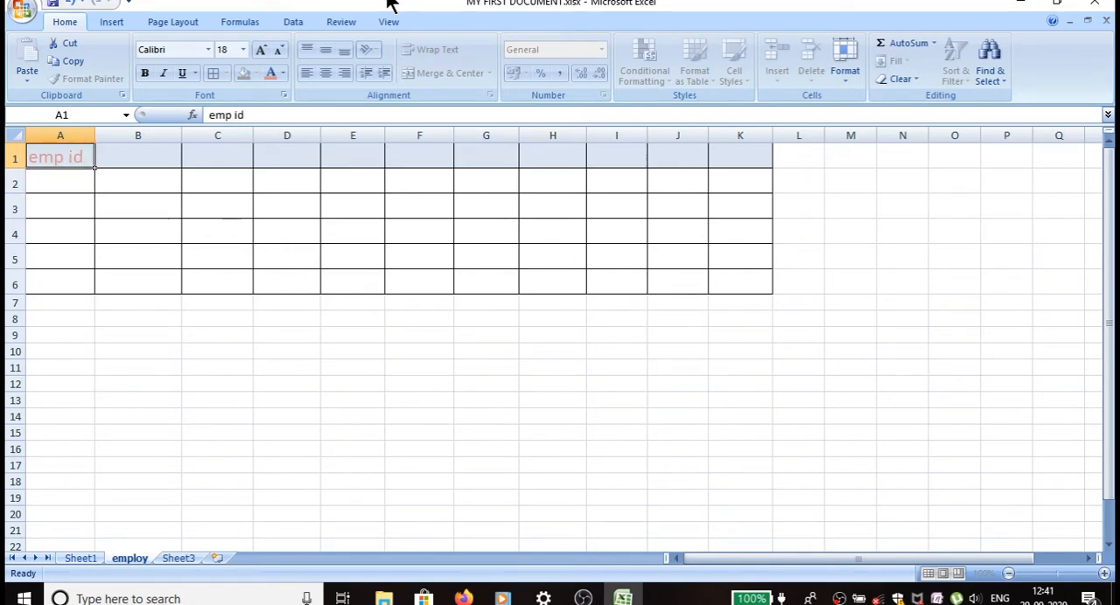
key("Tab")
type("e na")
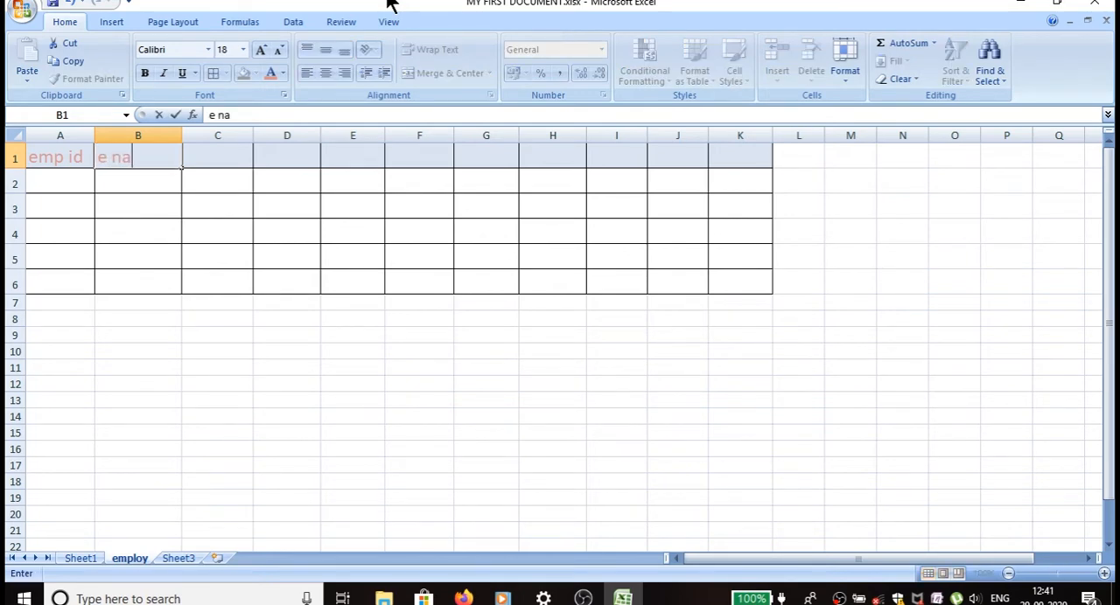
type("me")
key("Tab")
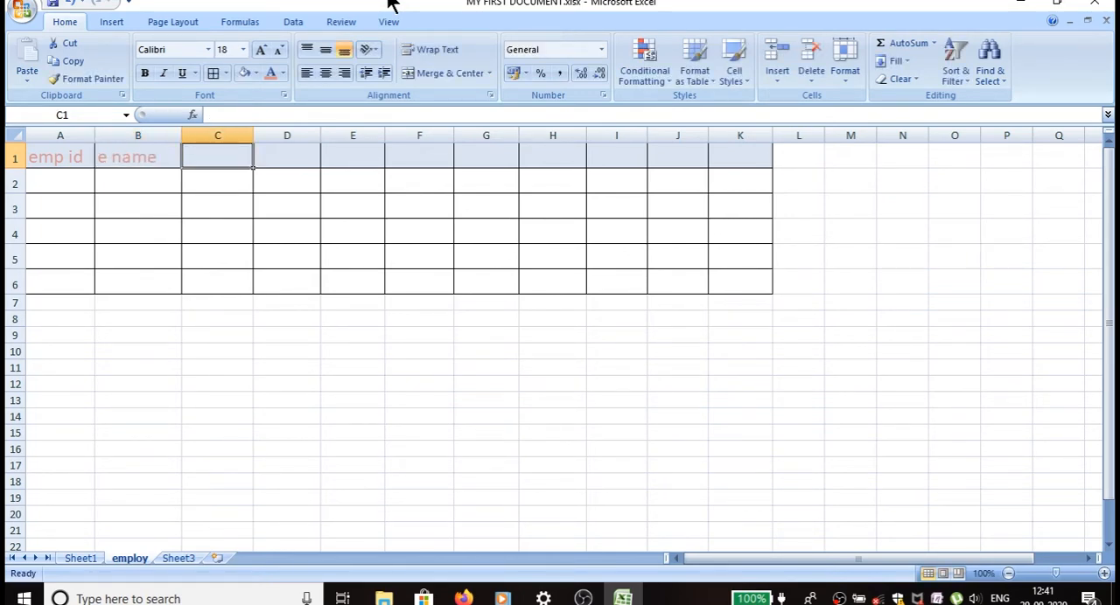
type("basic")
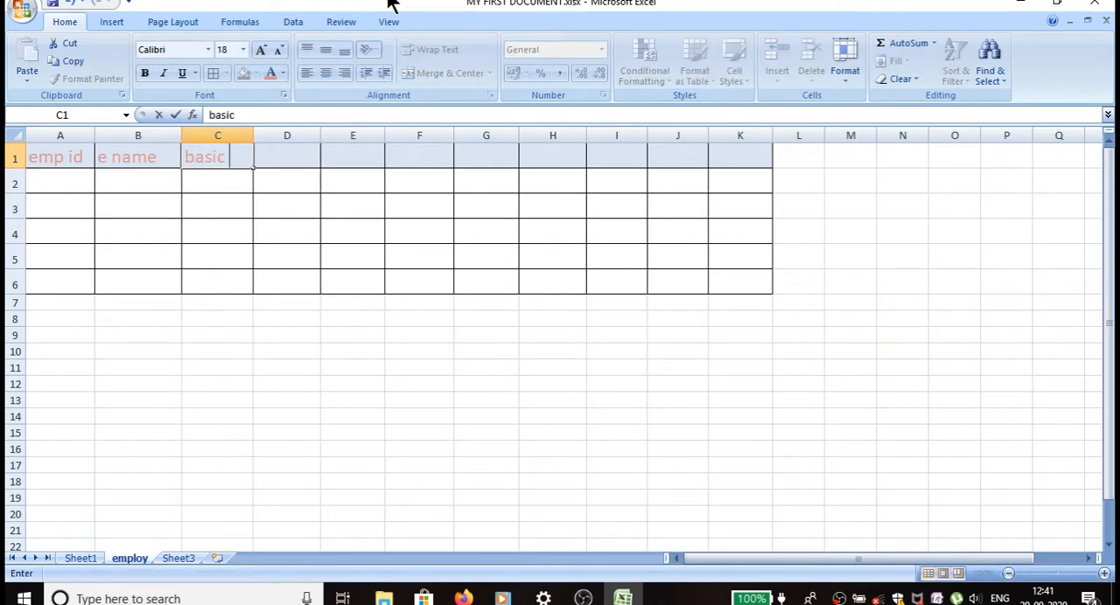
type(" sal")
key("Tab")
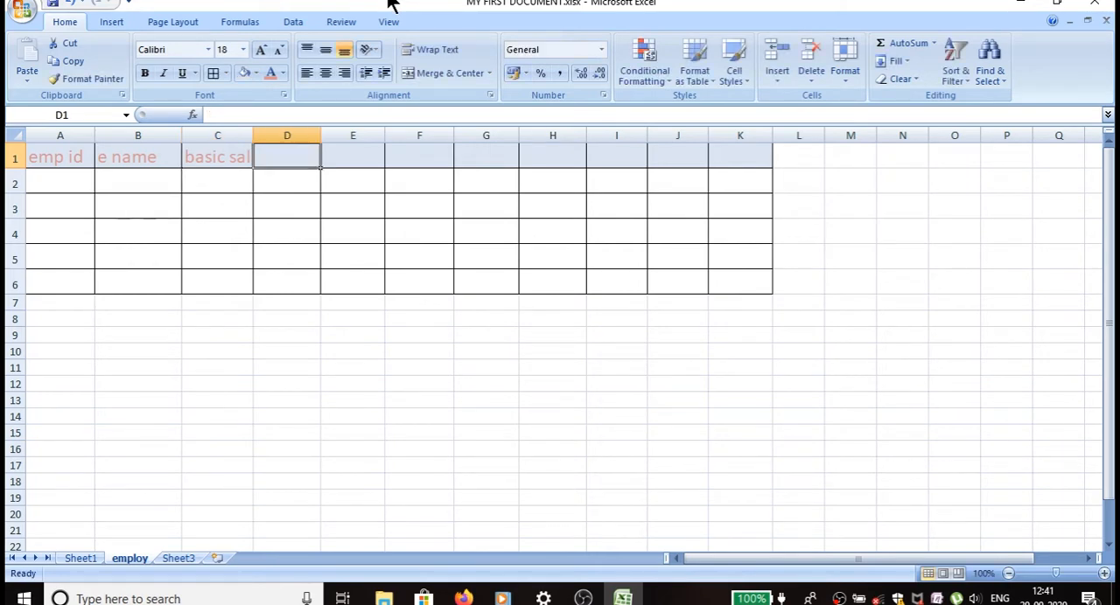
Enter the headers da, ta and hra in cells D1 to F1.
type("da")
key("Tab")
type("ta")
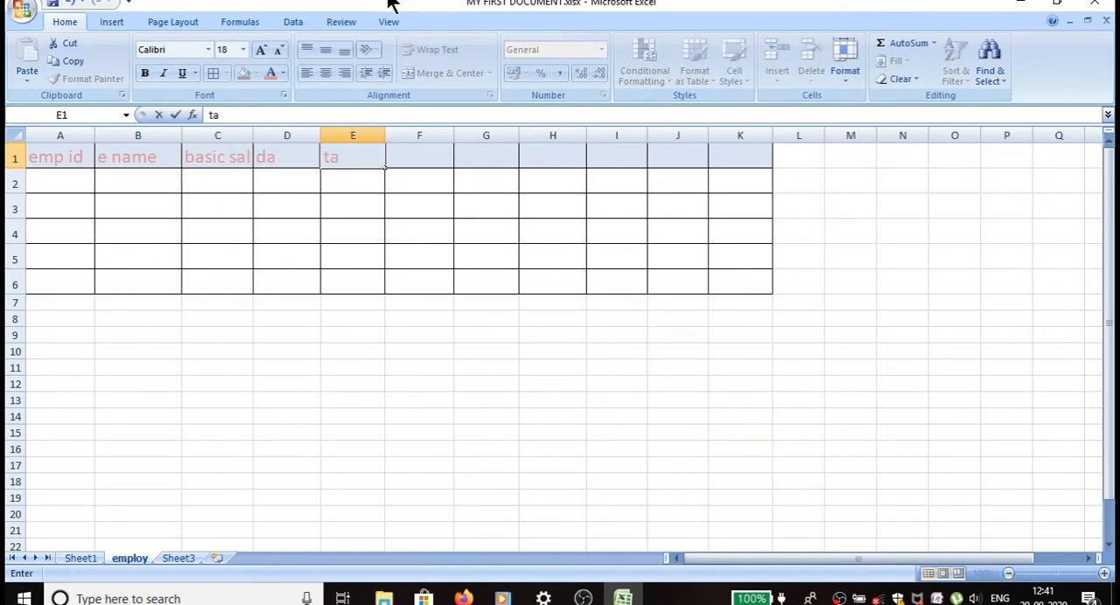
key("Tab")
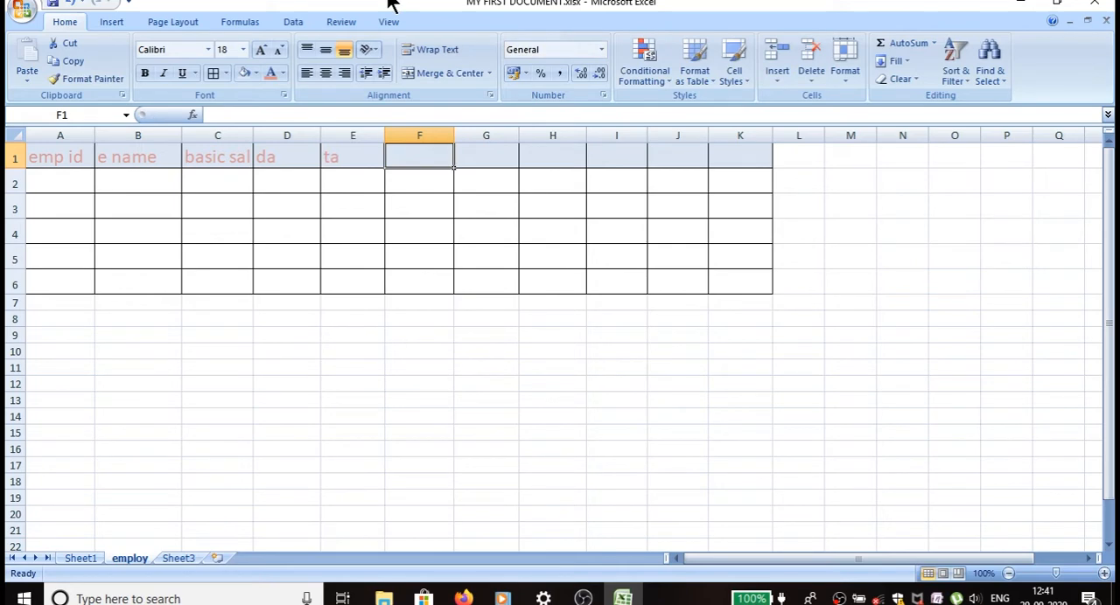
type("hra")
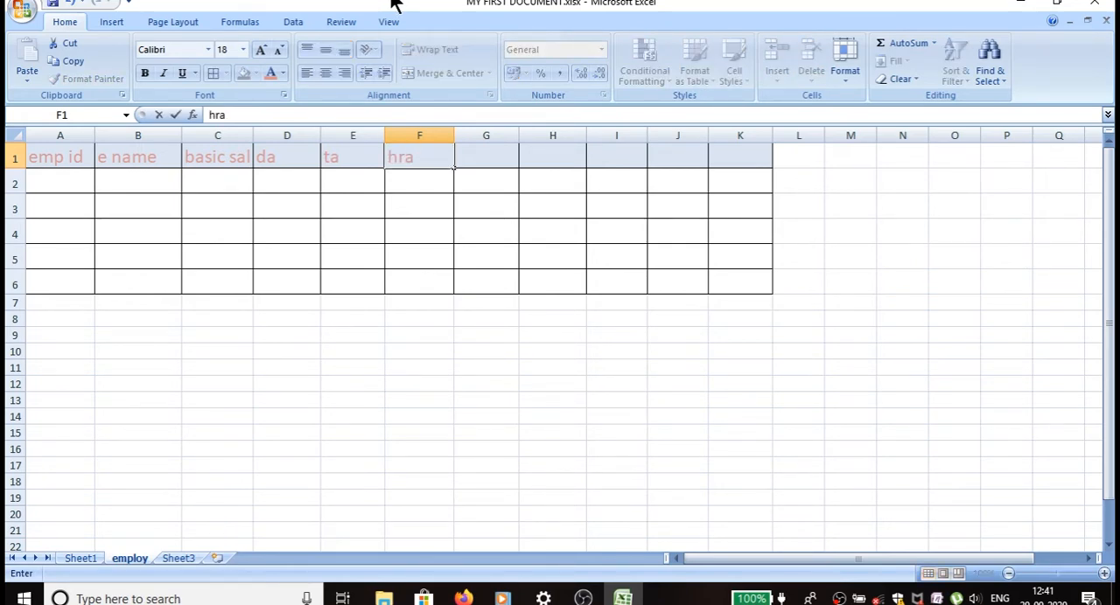
key("Tab")
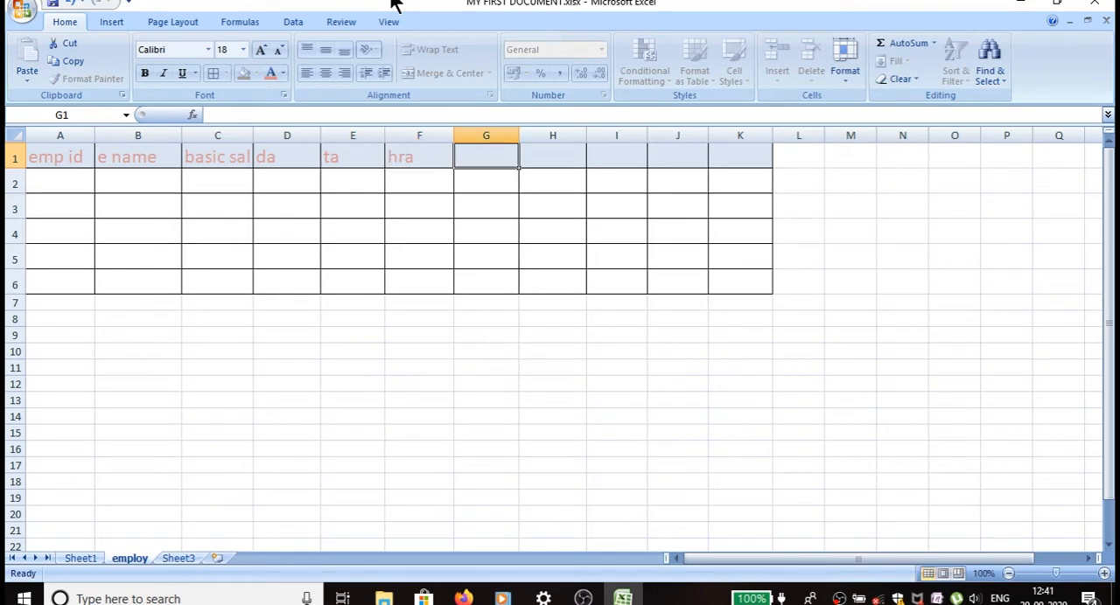
Enter the headers pf, it and gross in cells G1 to I1.
type("pf")
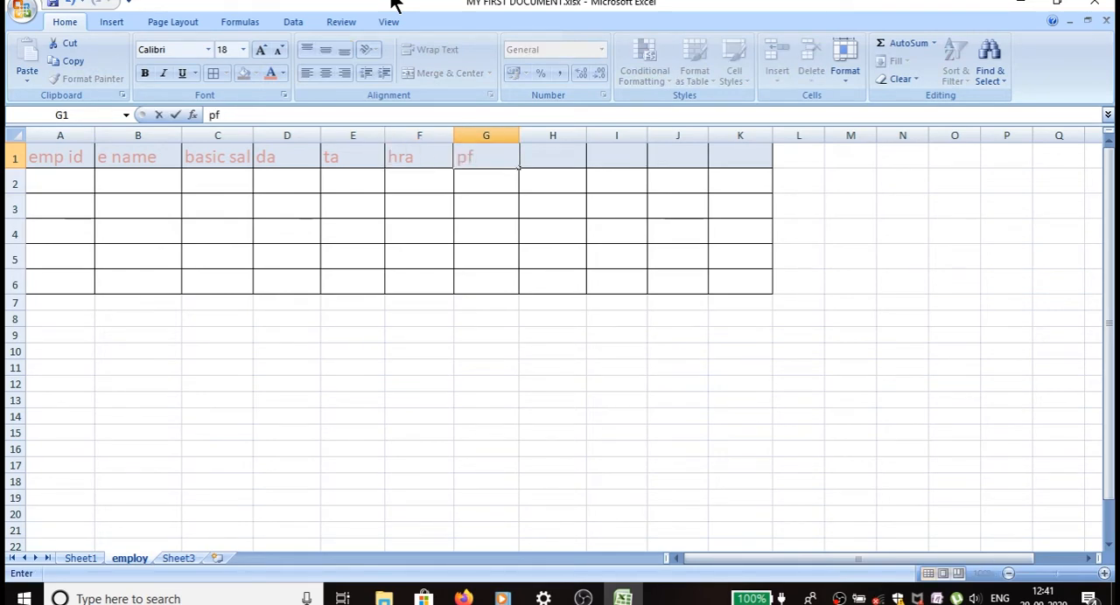
key("Tab")
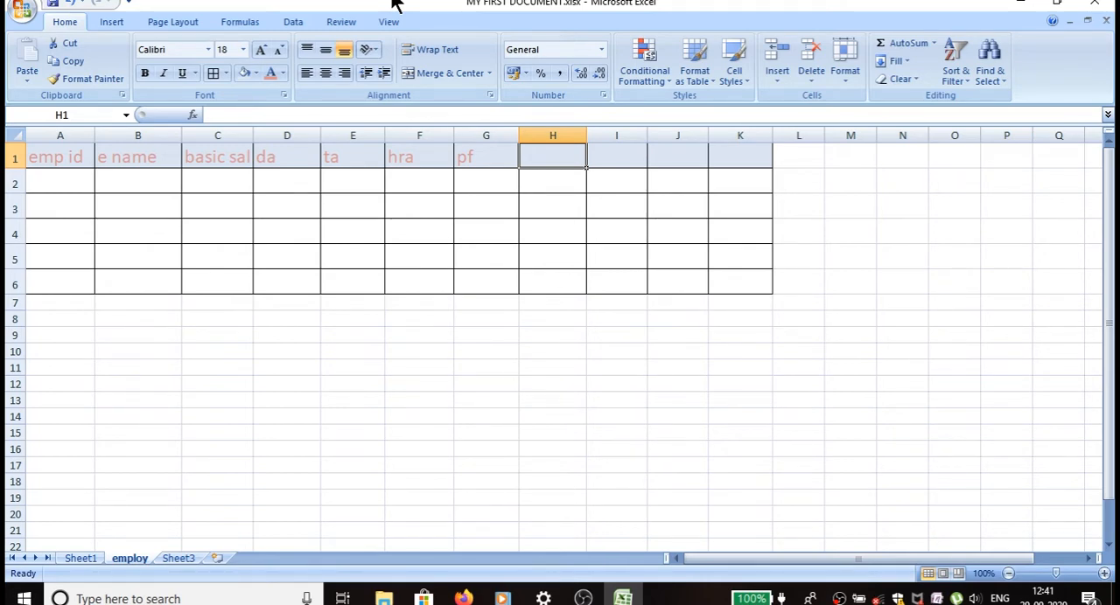
type("it")
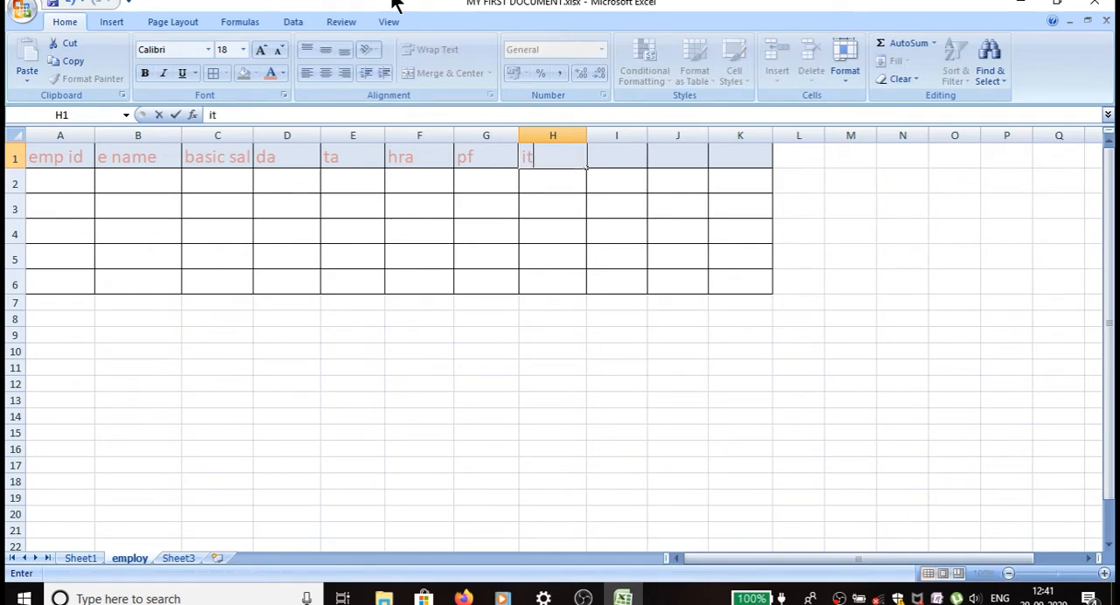
key("Tab")
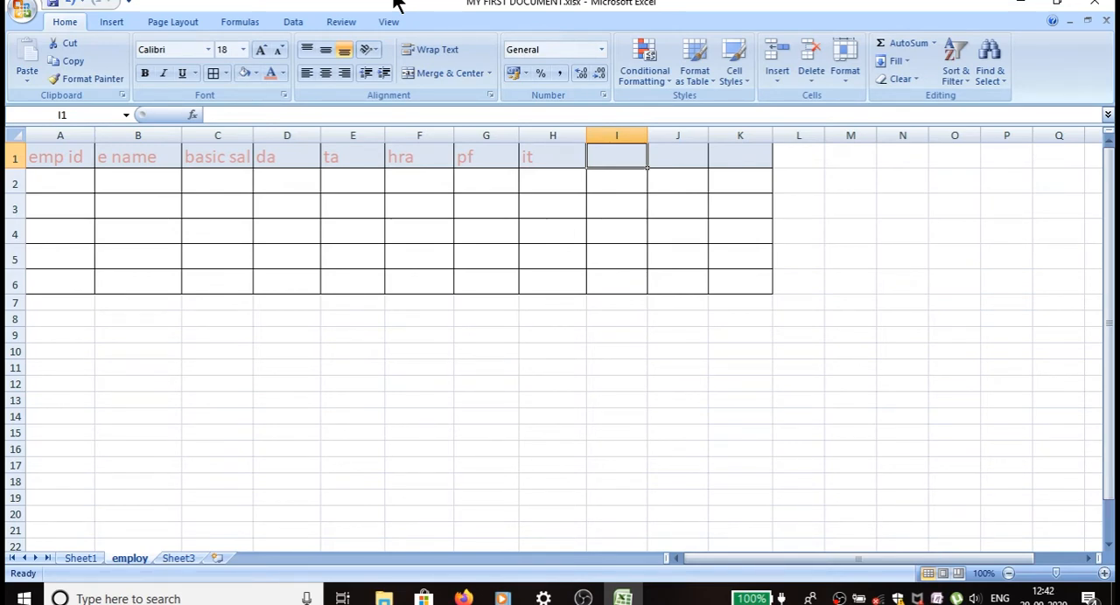
type("gr")
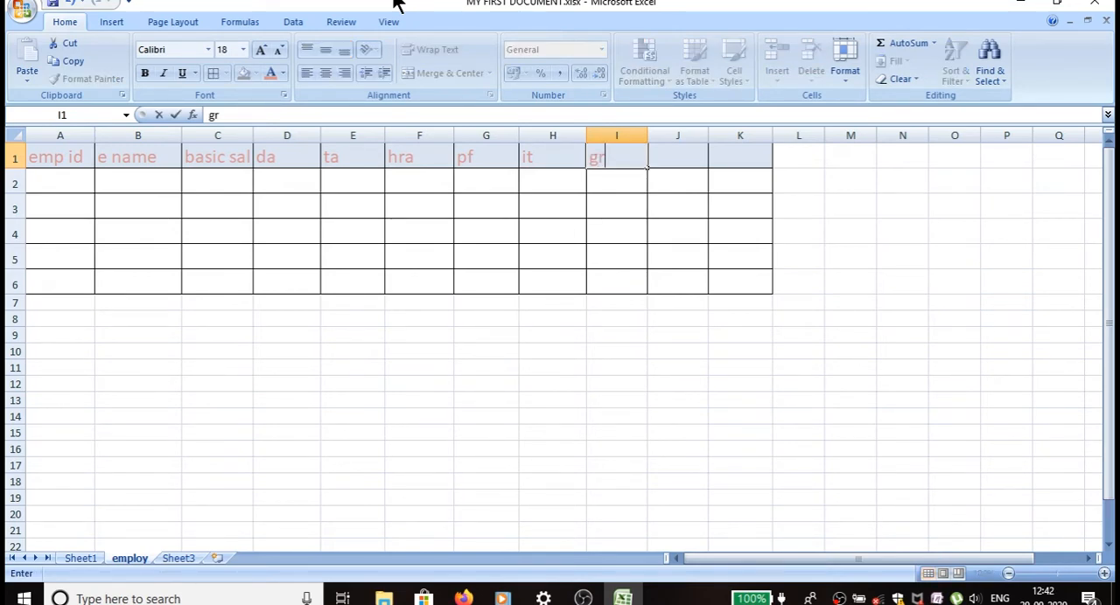
type("oss")
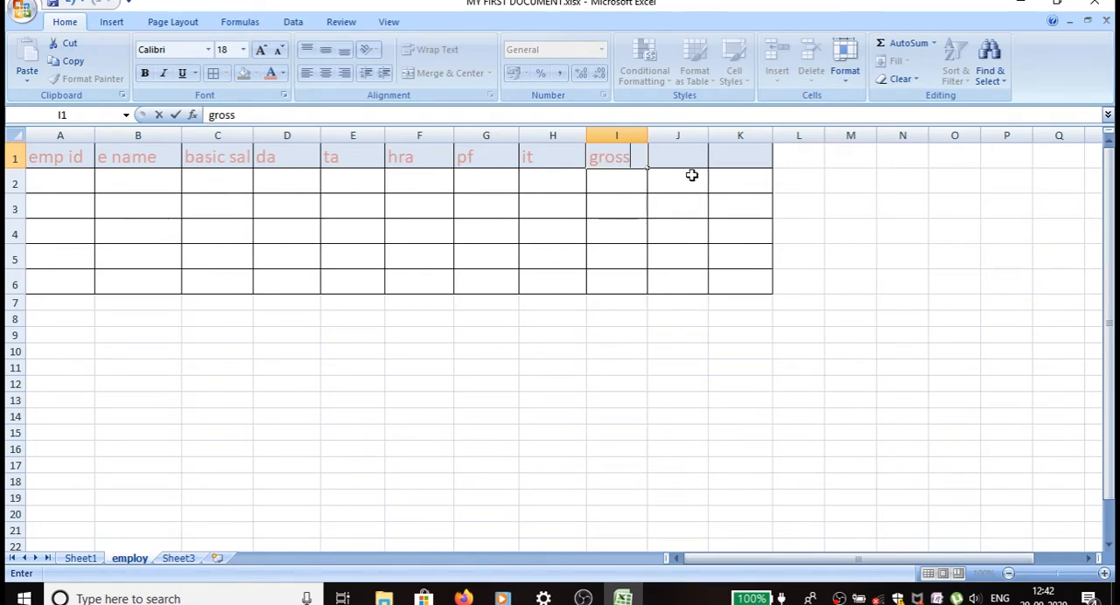
Remove all borders from the unused table range J1:K6.
left_click_drag(670, 157, 745, 278)
left_click(226, 73)
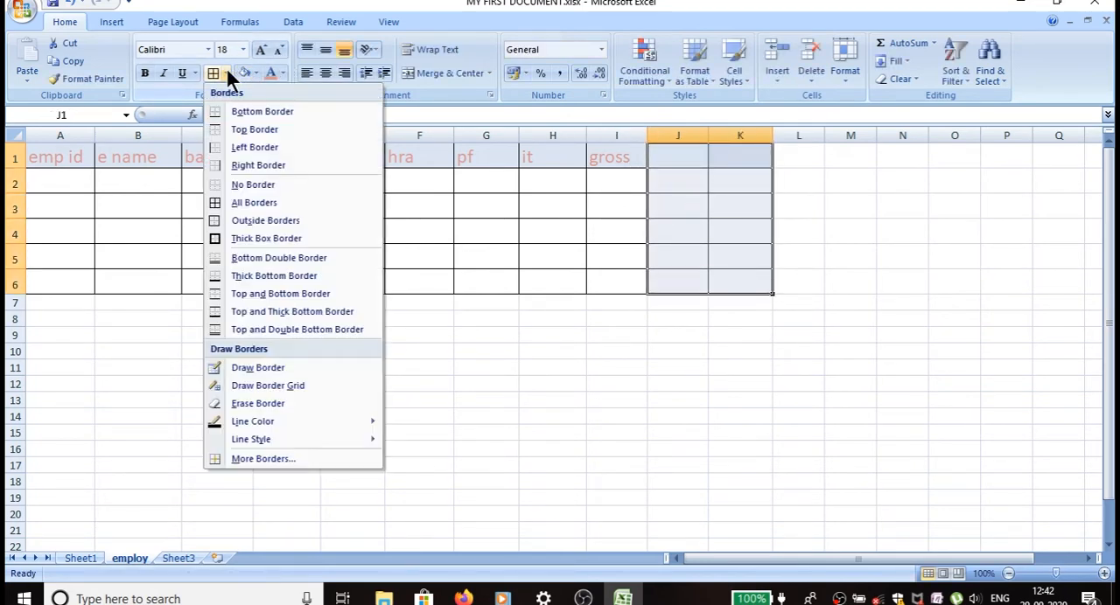
left_click(246, 202)
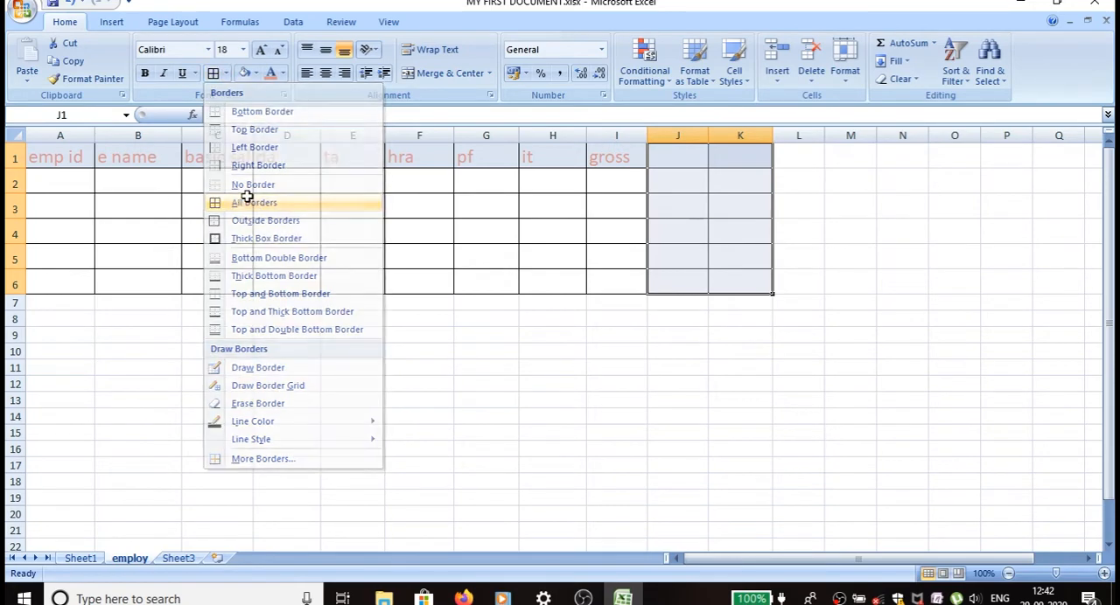
left_click(225, 73)
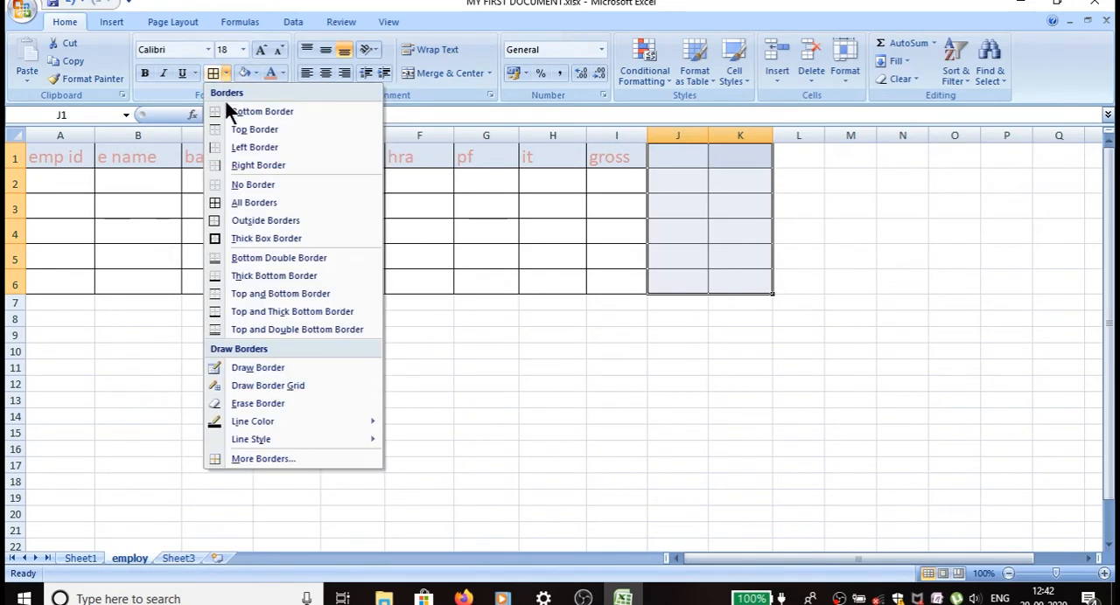
left_click(232, 184)
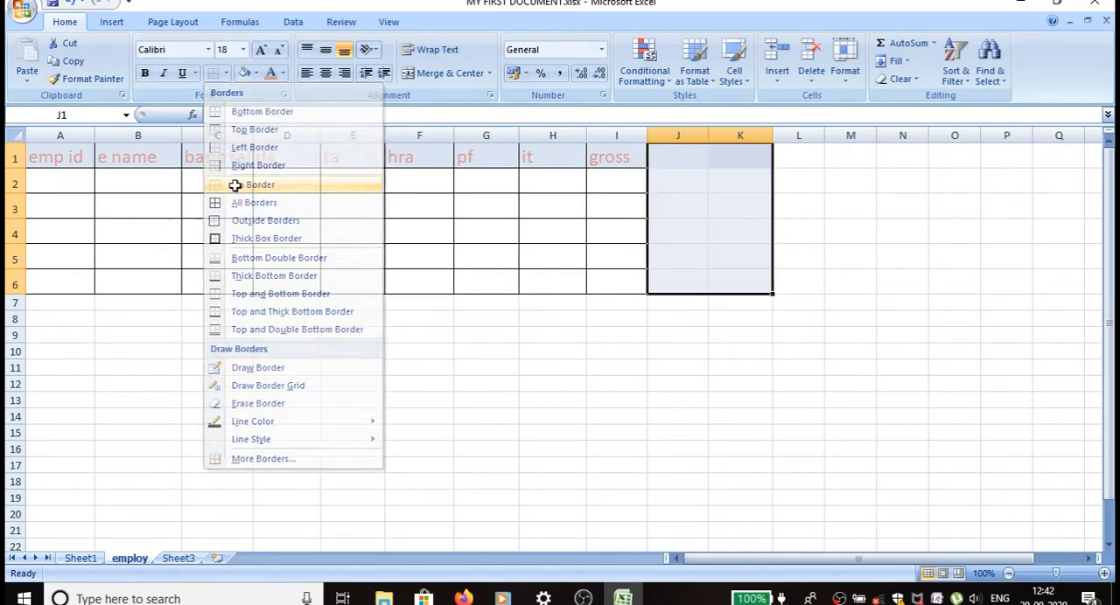
Number the employees 1 to 5 in cells A2 to A6 of the emp id column.
left_click(46, 182)
type("1")
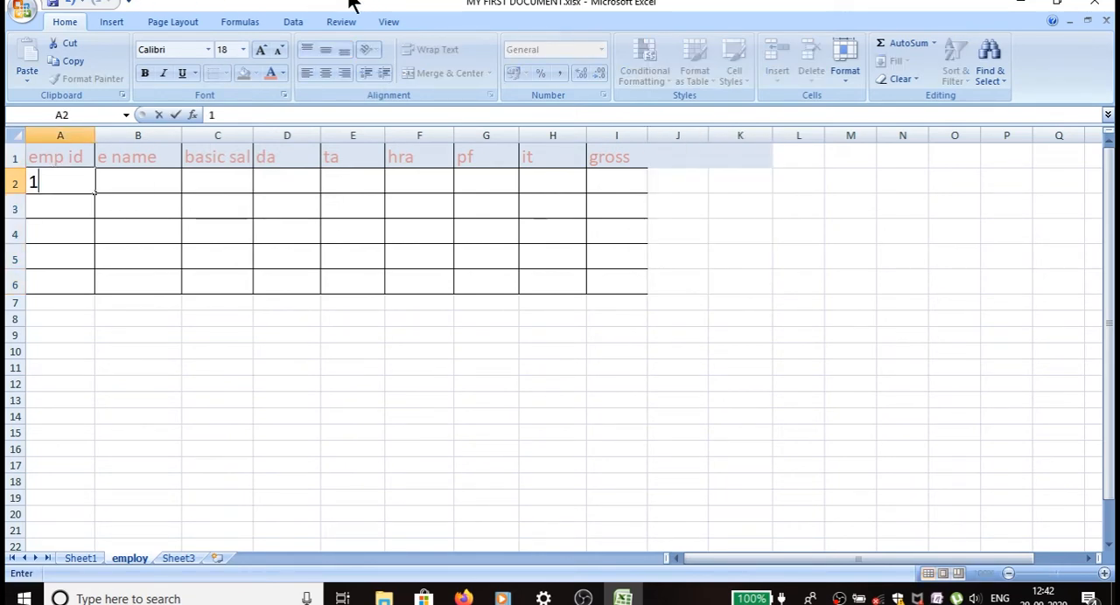
key("Return")
type("2")
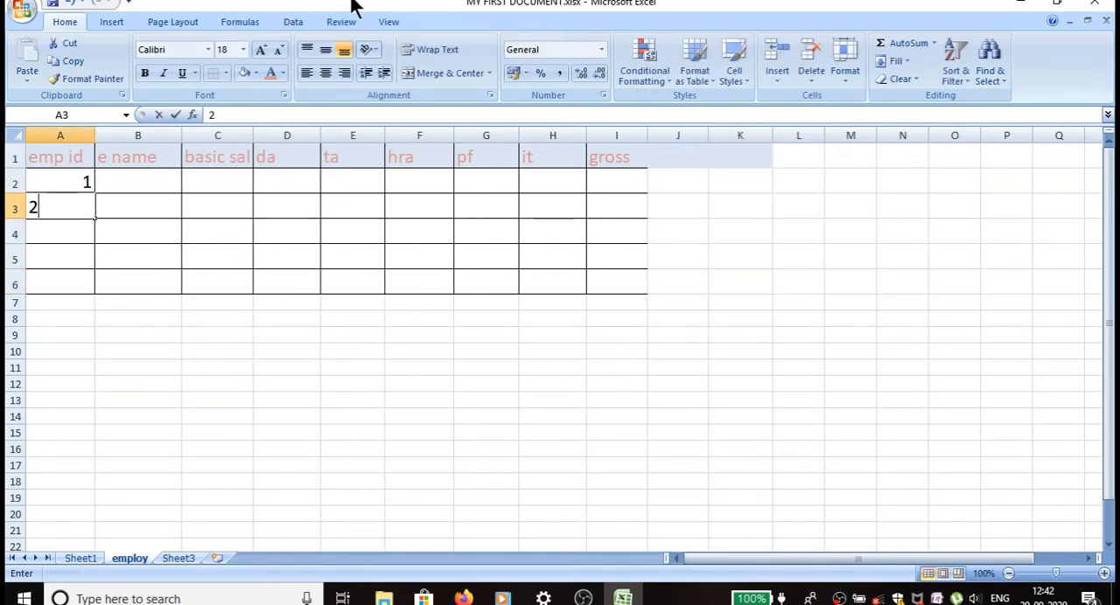
key("Return")
type("3")
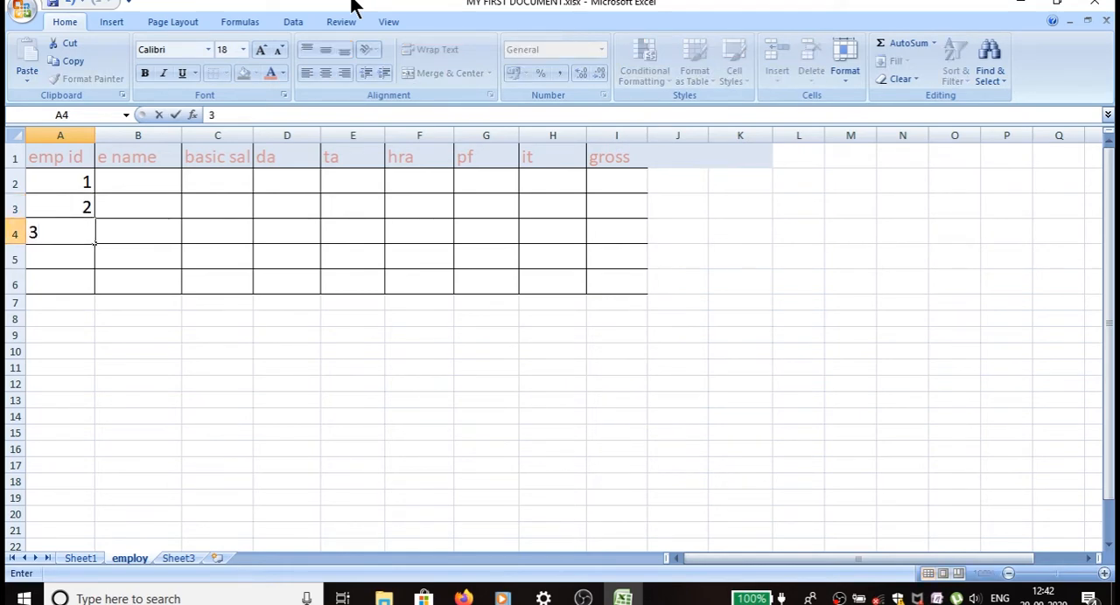
key("Return")
type("4")
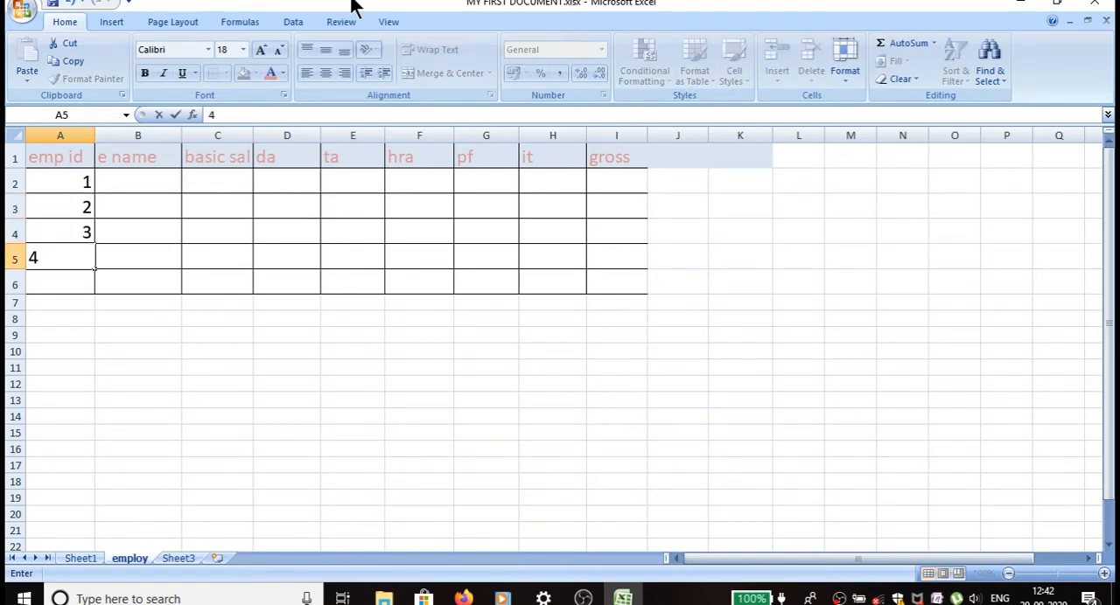
key("Return")
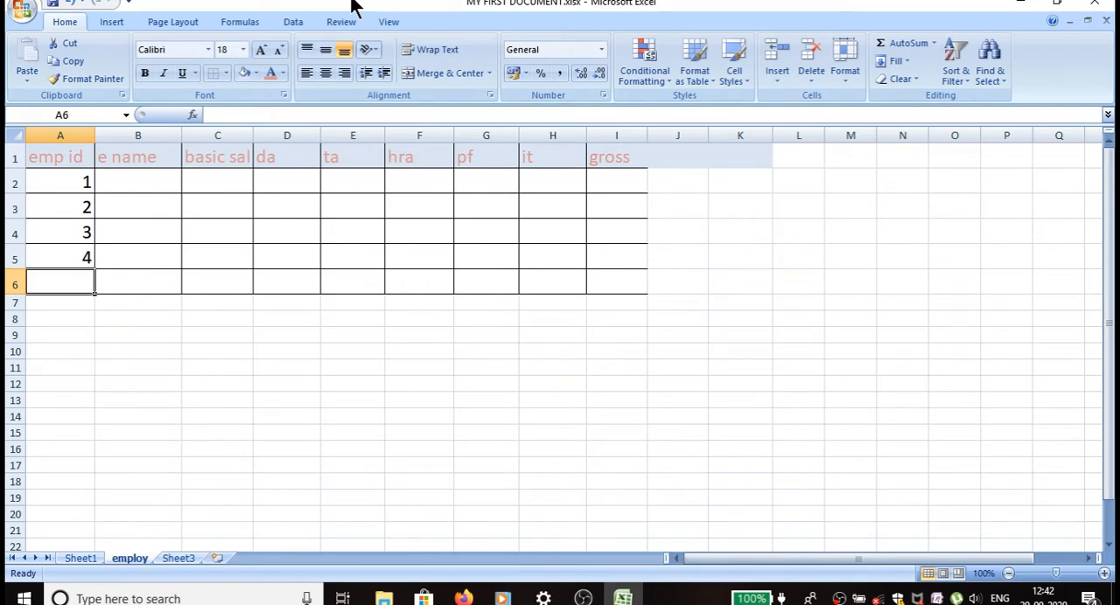
type("5")
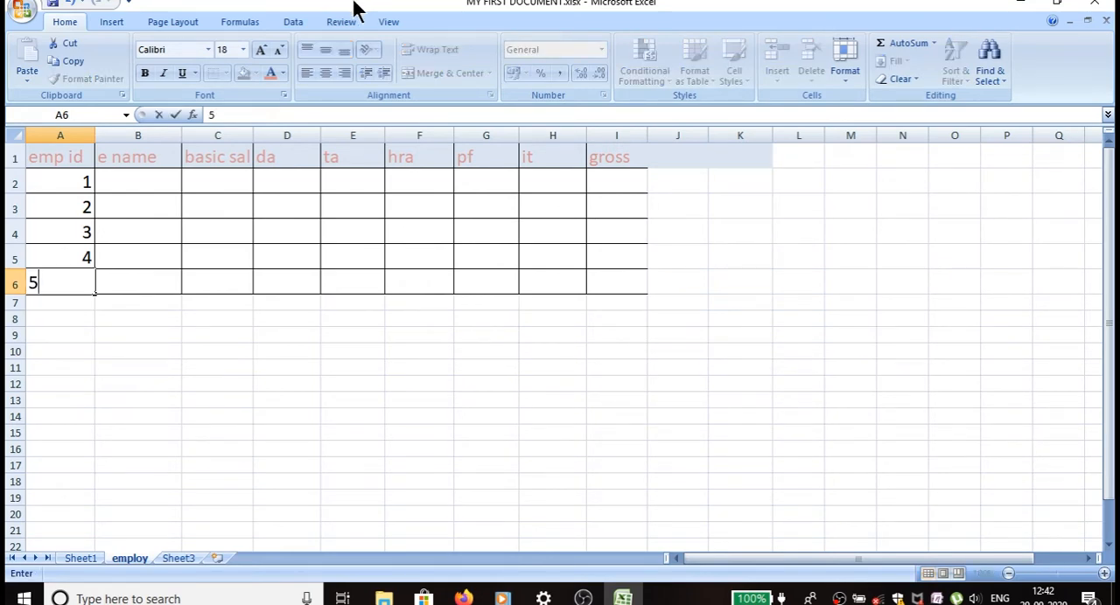
key("Tab")
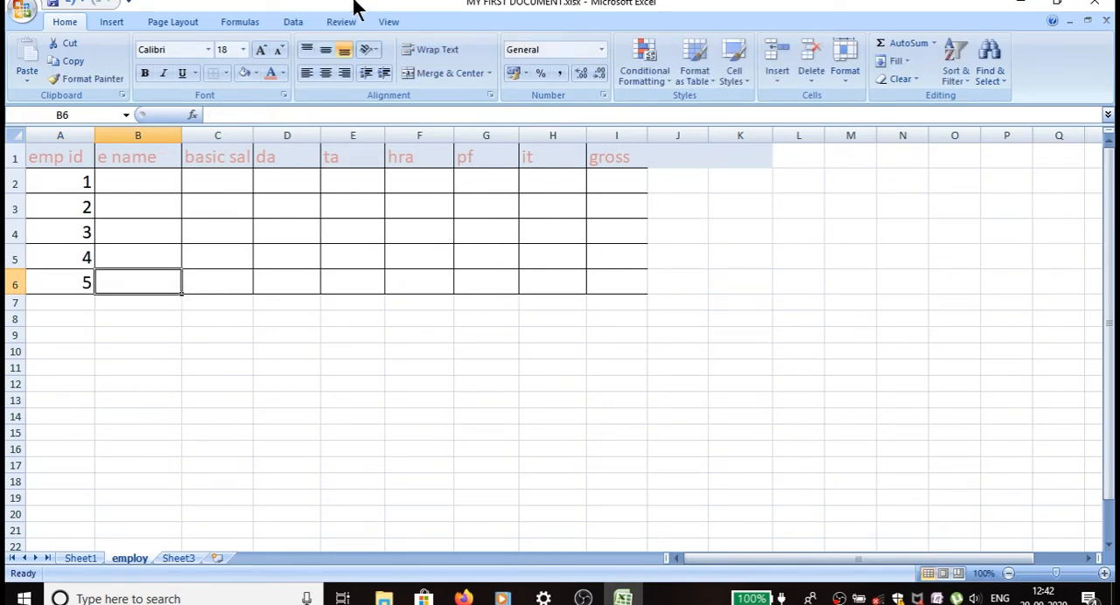
Enter the names of the first two employees in cells B2 and B3 of the e name column.
key("Up")
key("Up")
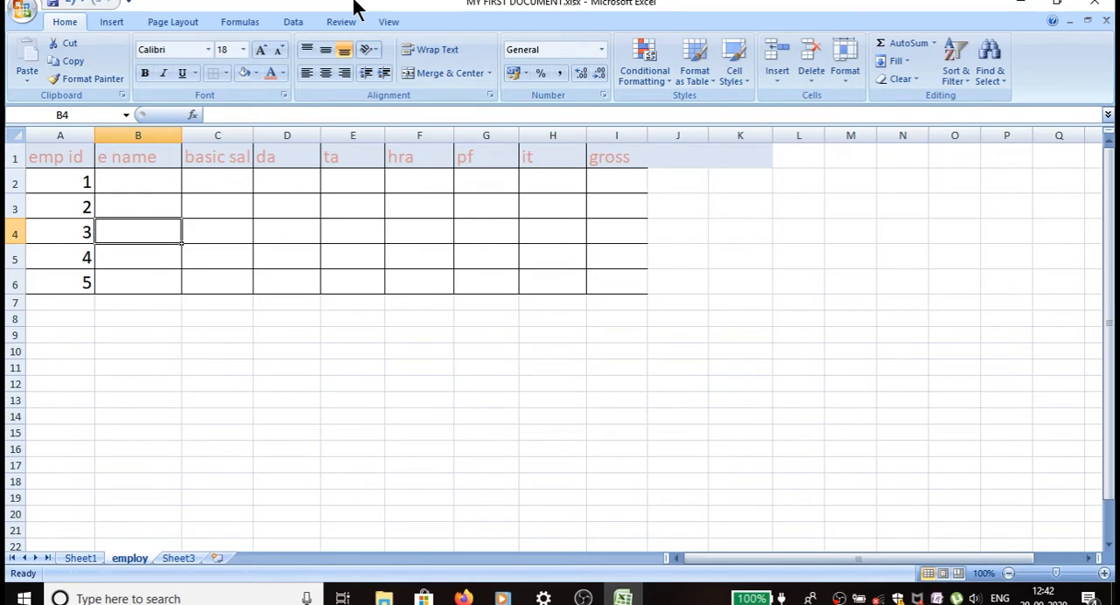
key("Up")
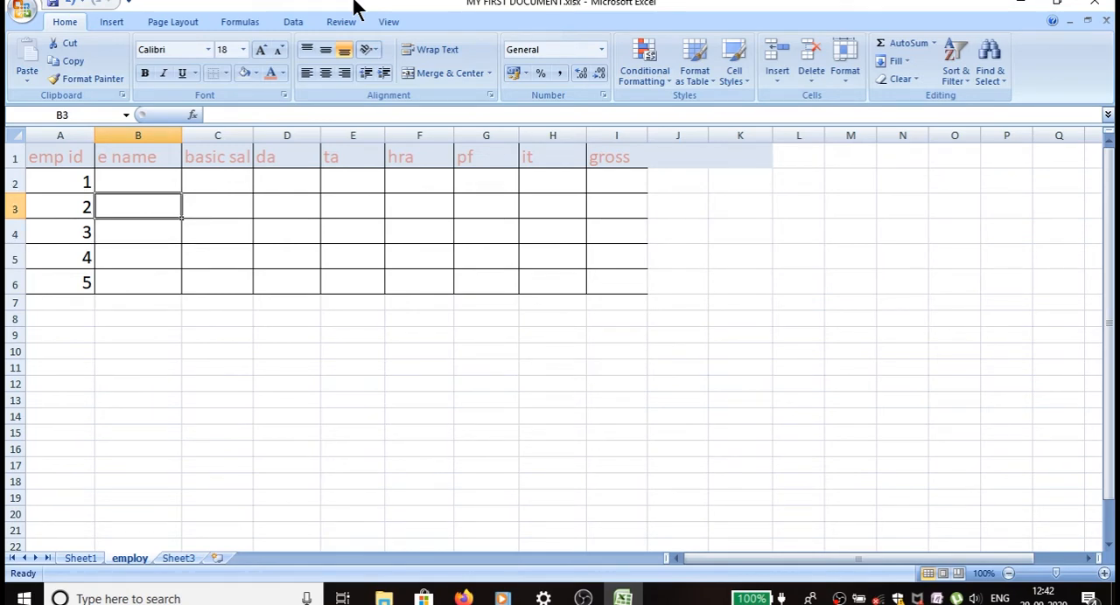
key("Up")
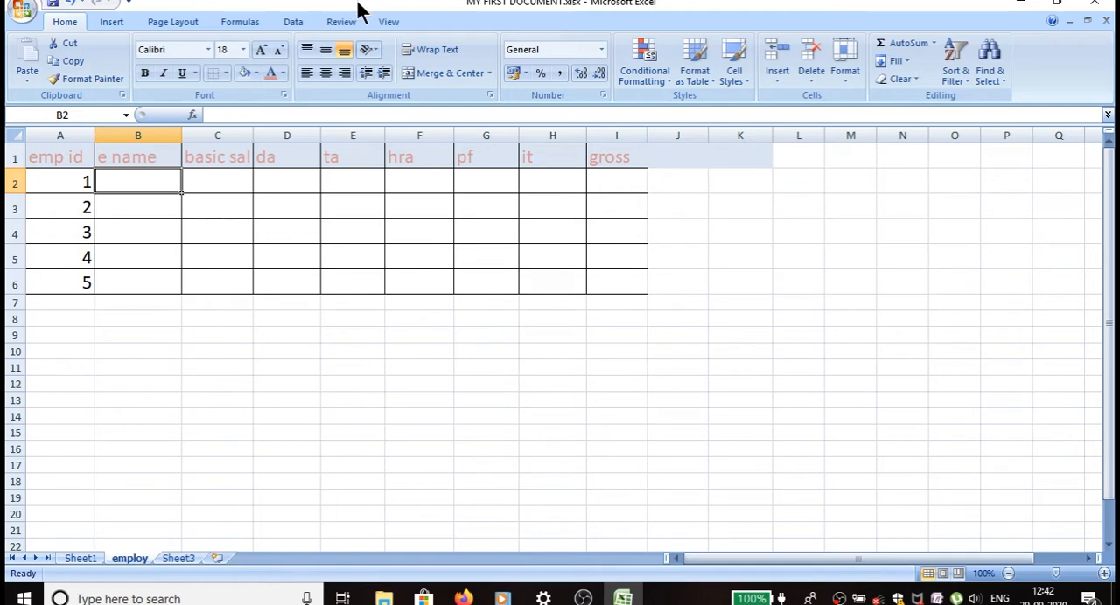
type("a.")
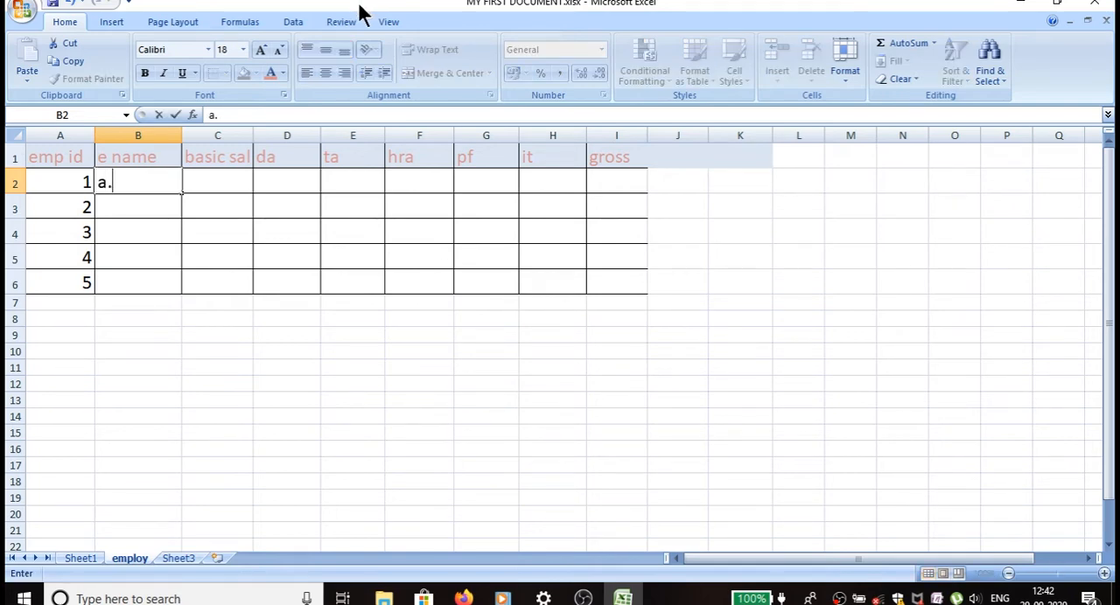
type("roy")
key("Return")
type("j")
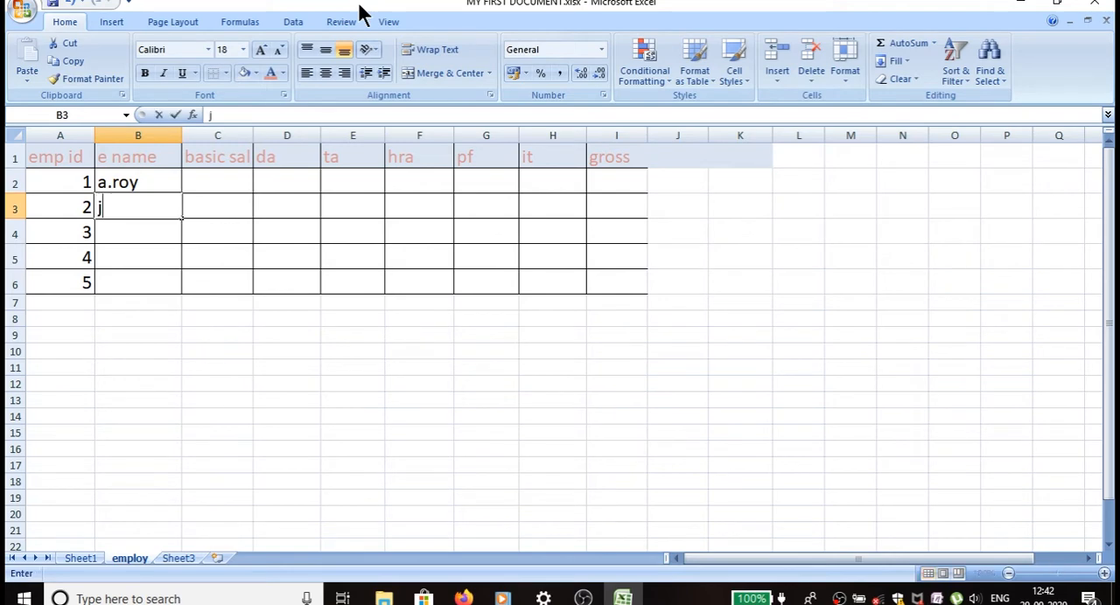
type(".das")
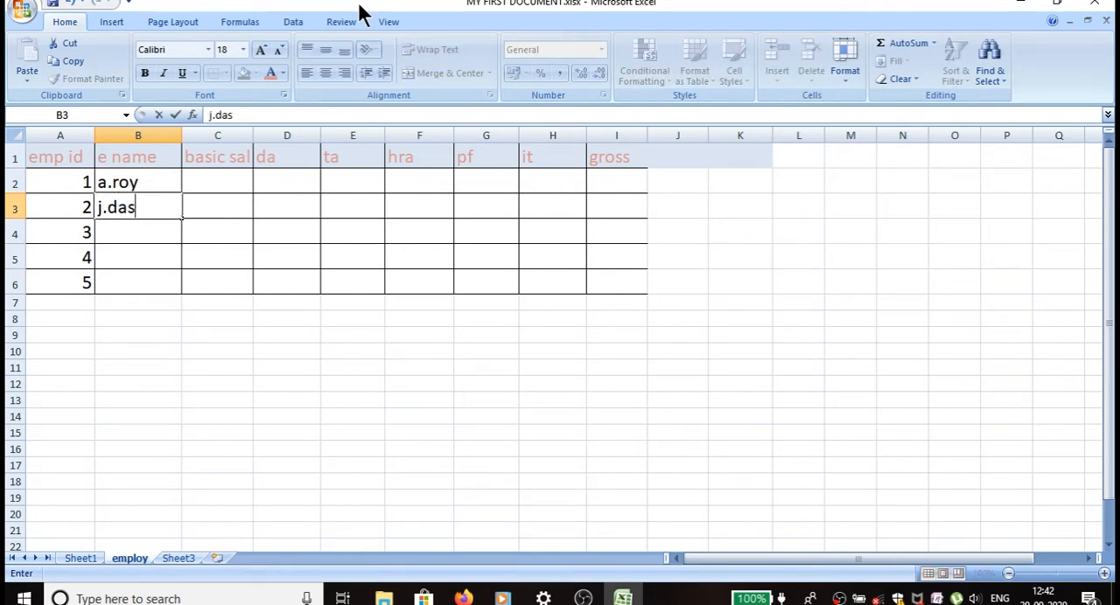
key("Return")
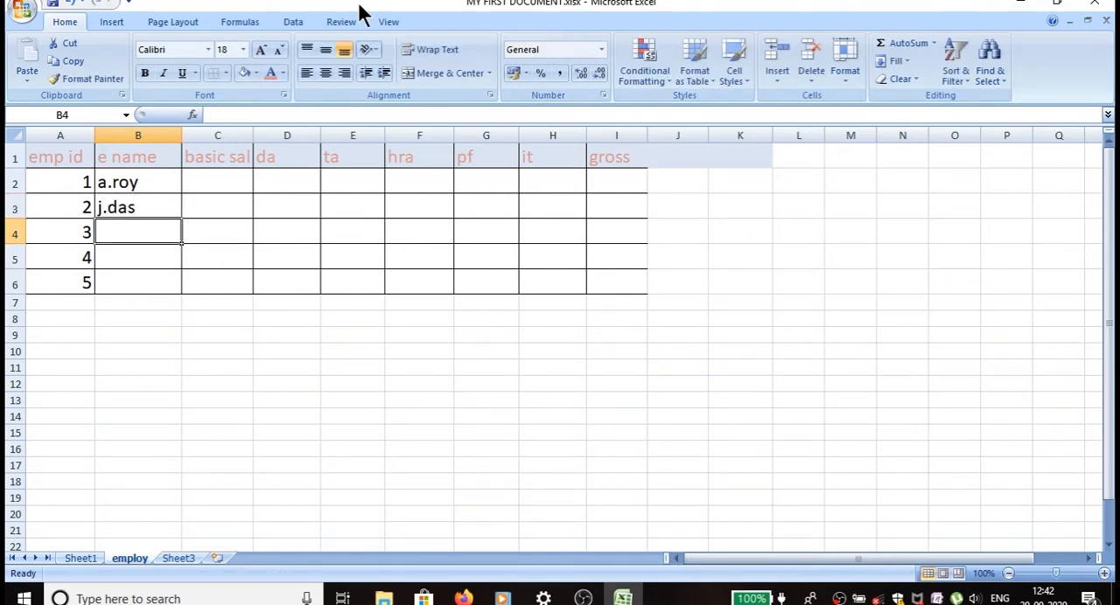
Enter the names of the remaining three employees in cells B4 to B6.
type("p")
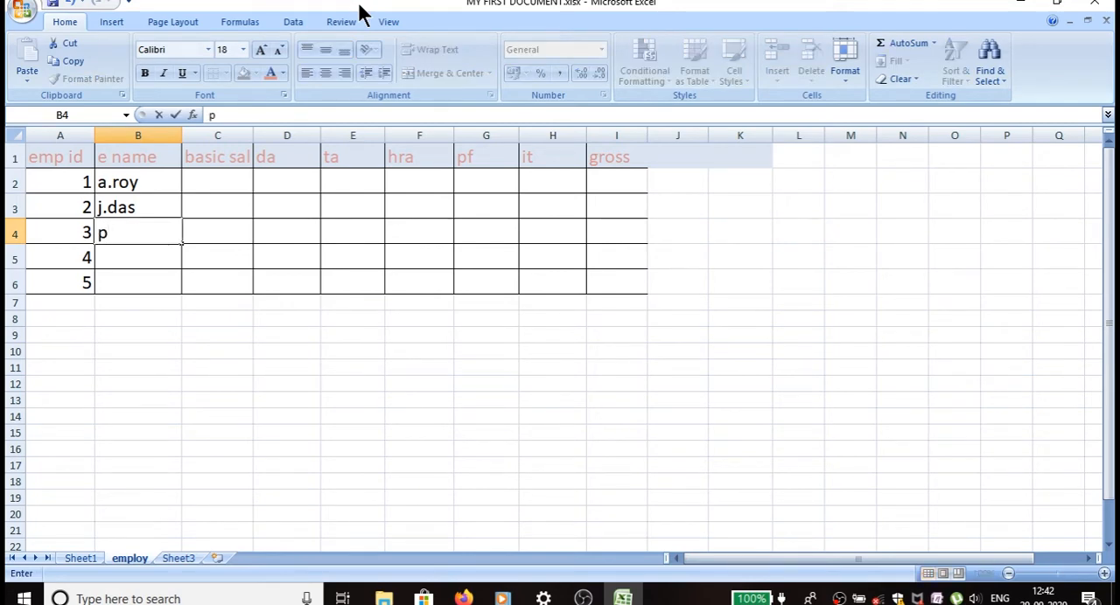
type(".mishra")
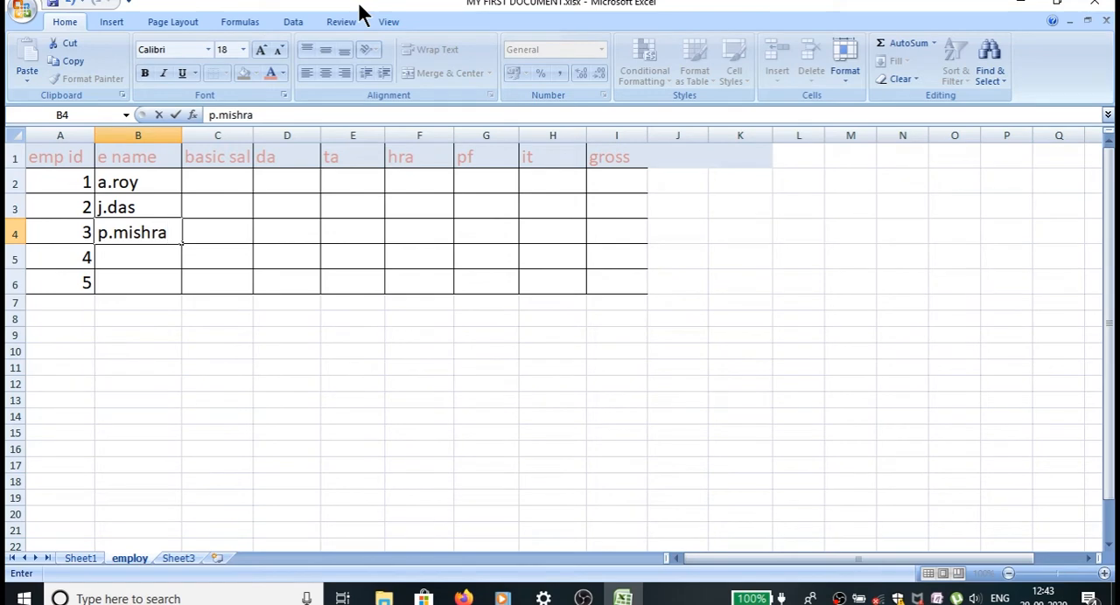
key("Return")
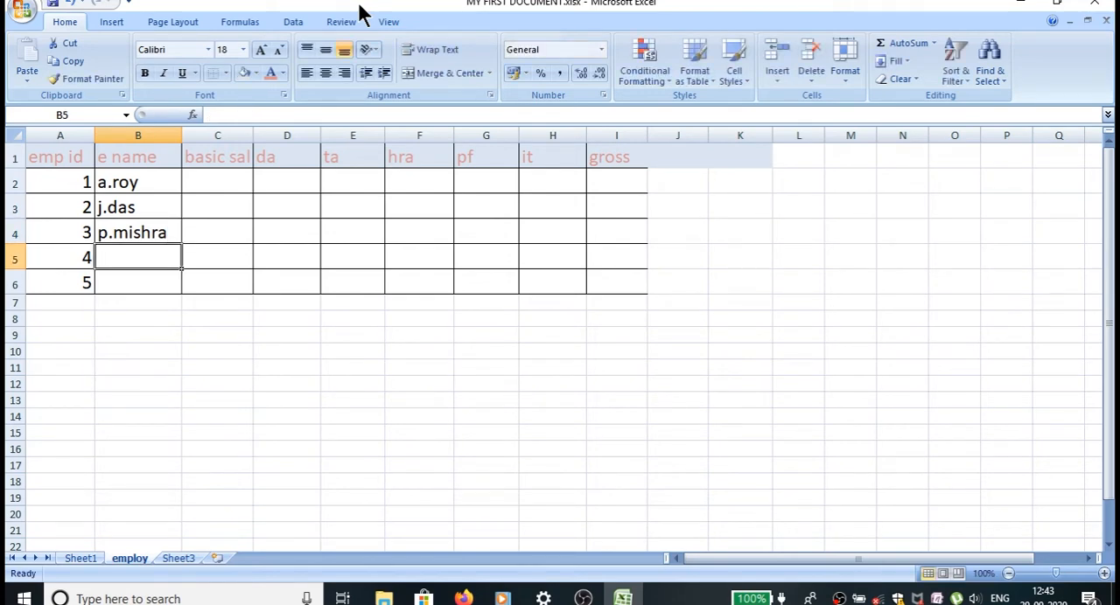
type("e.se")
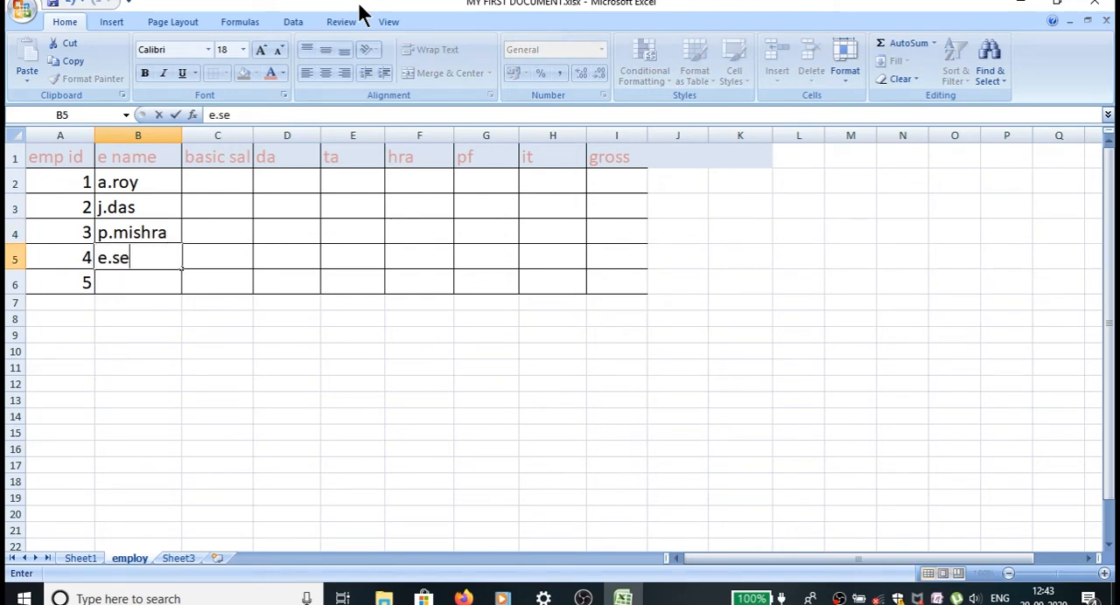
type("n")
key("Return")
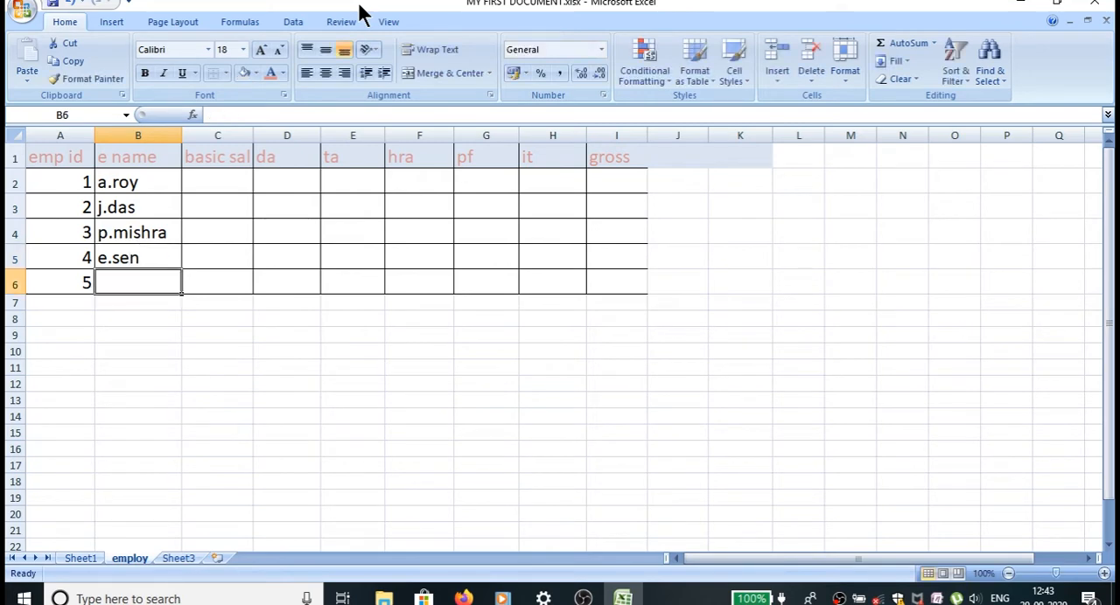
type("m")
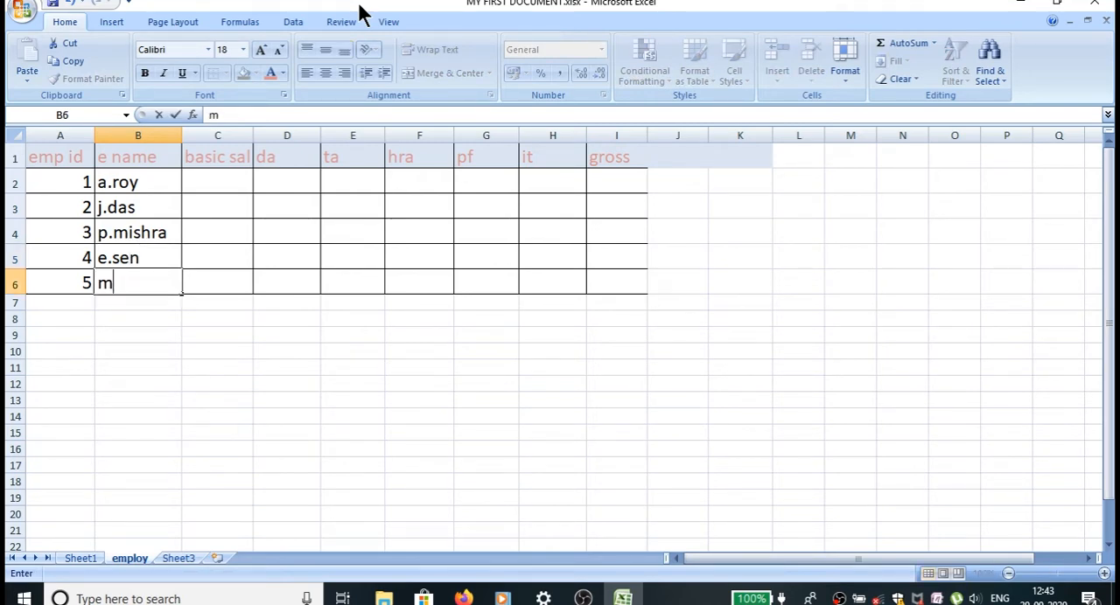
type(".dutt")
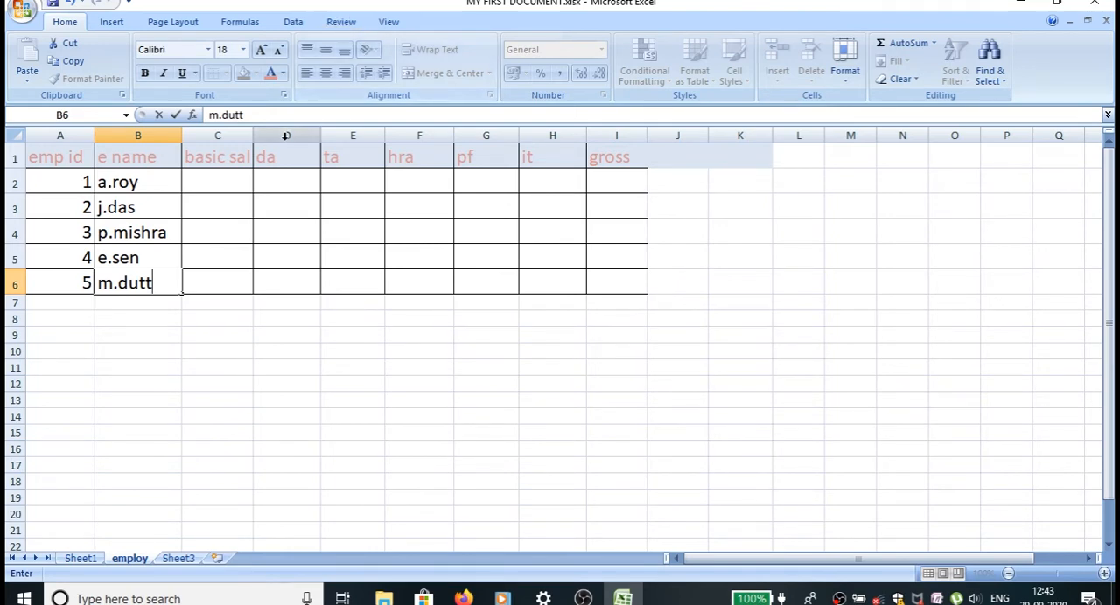
Enter the basic salaries 45000, 20000 and 85000 in cells C2 to C4.
left_click(223, 183)
type("45000")
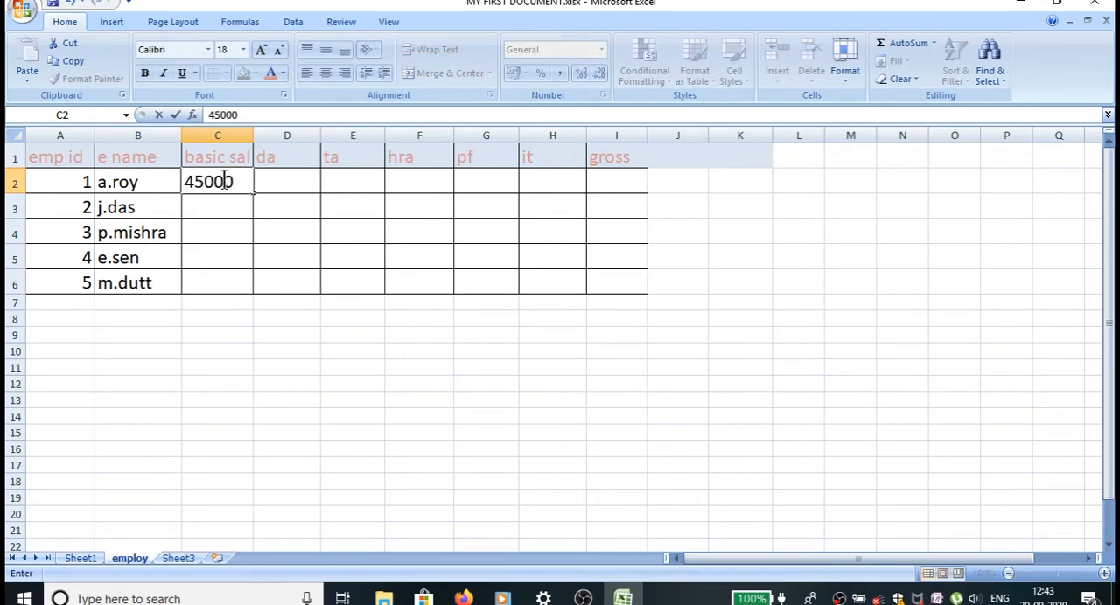
key("Return")
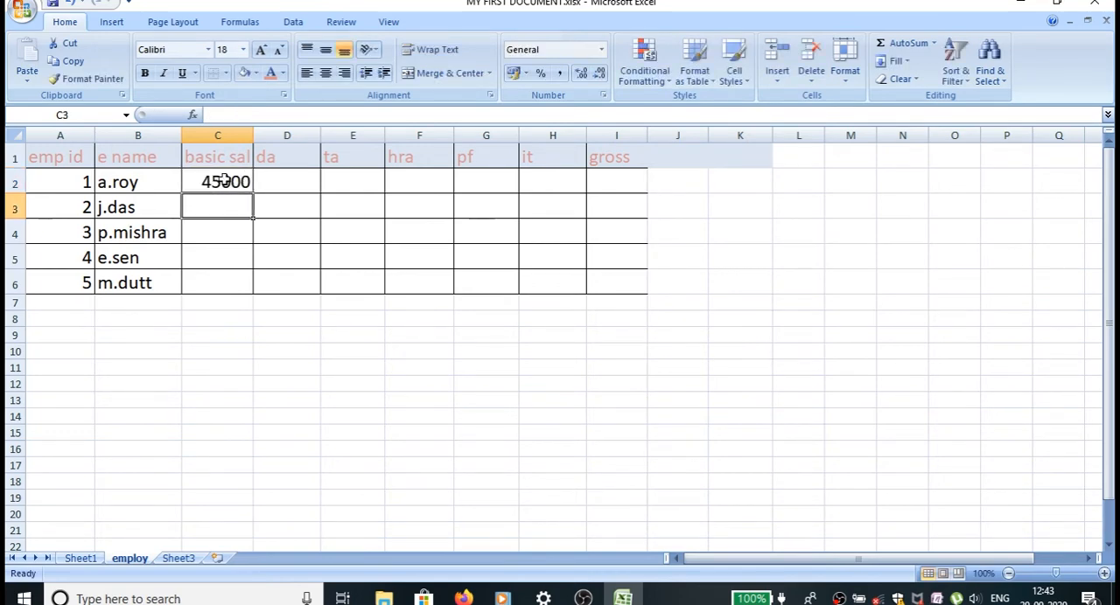
type("20000")
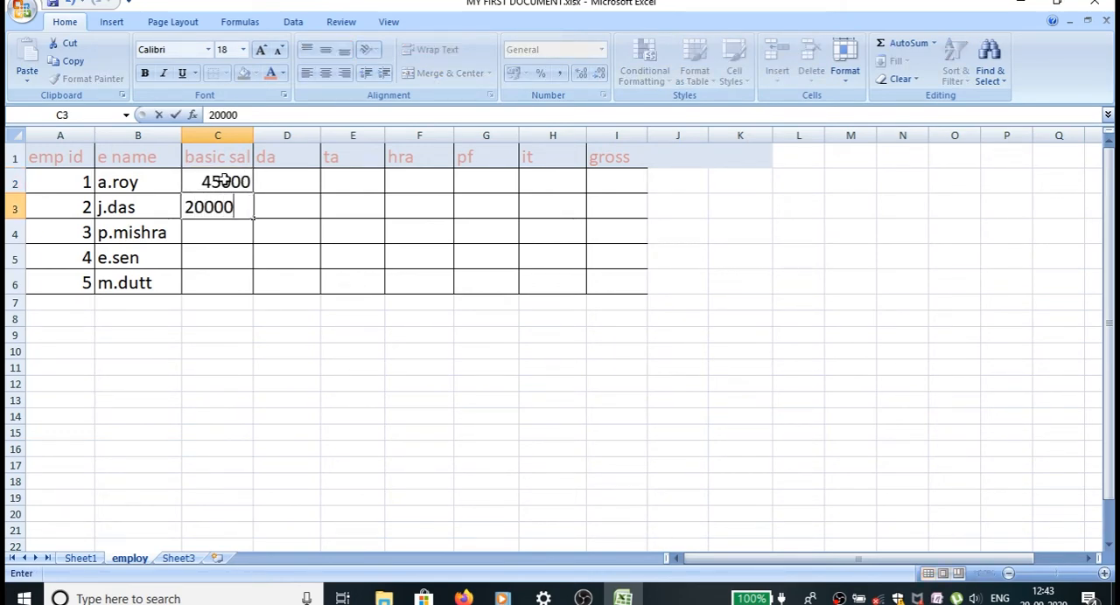
key("Return")
type("85")
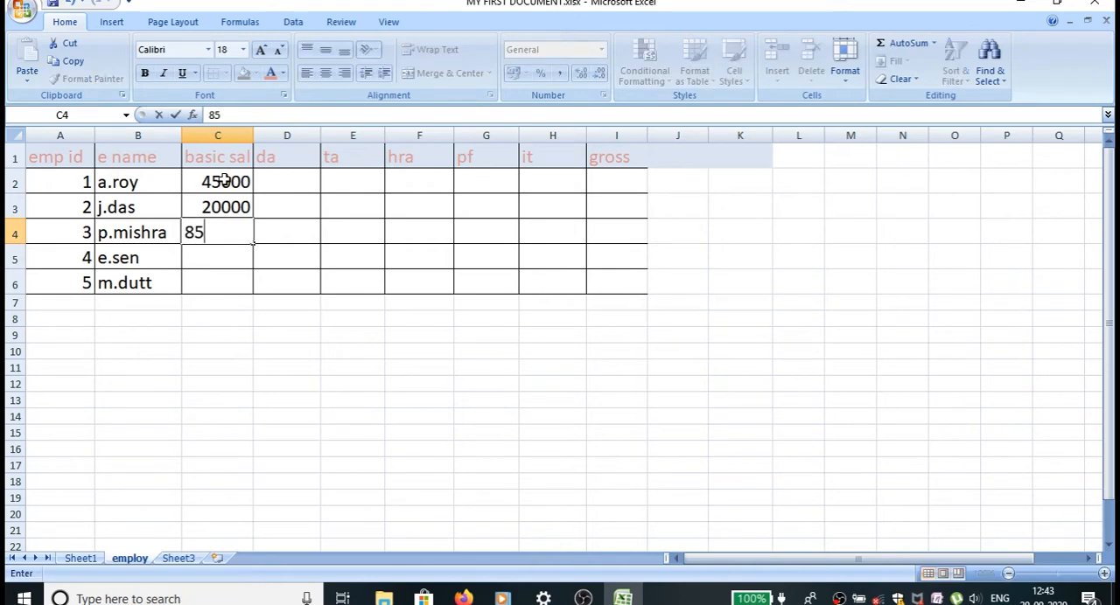
type("000")
key("Return")
Enter the basic salaries 65000 and 78000 in cells C5 and C6.
type("6500")
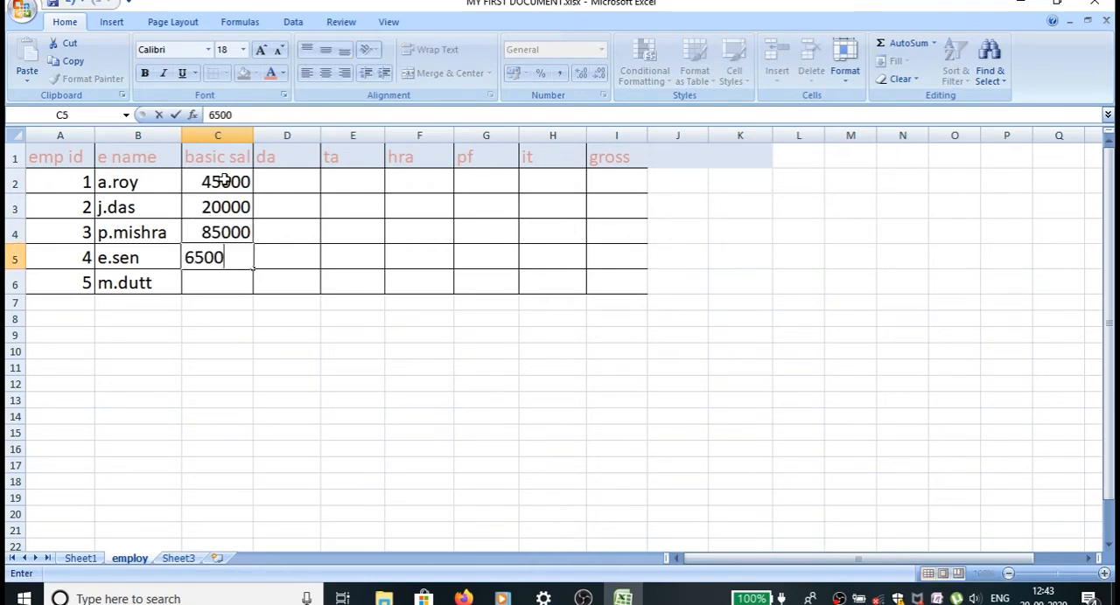
type("0")
key("Return")
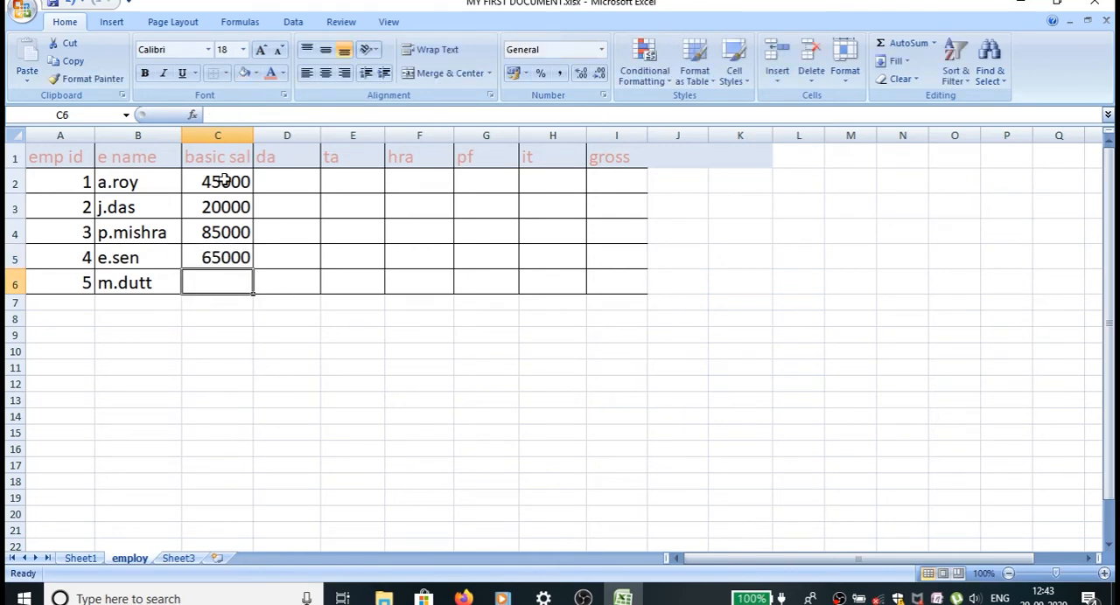
type("7800")
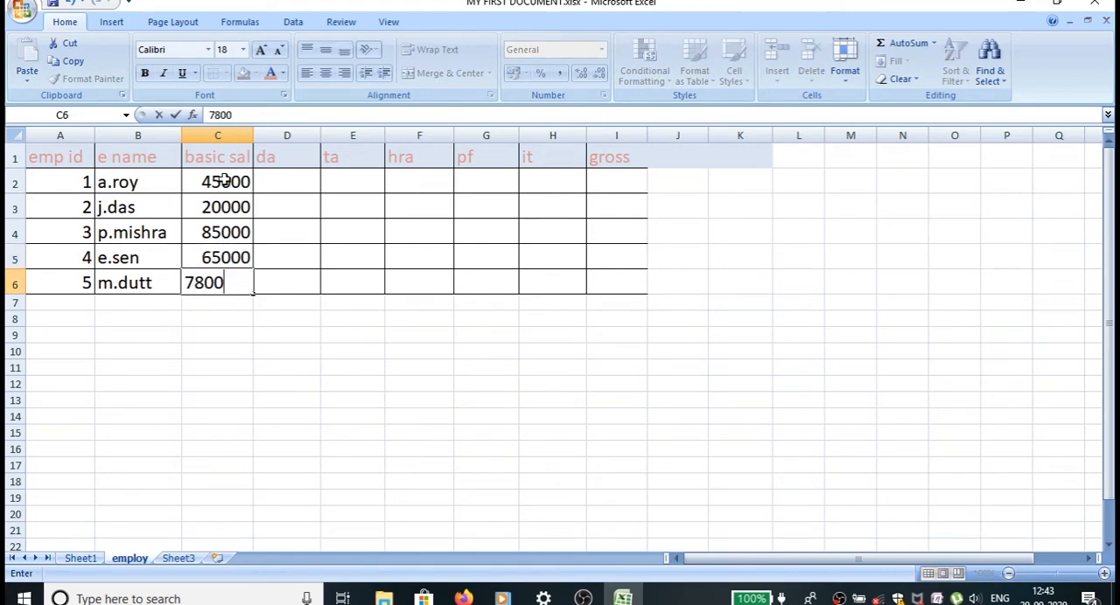
type("0")
key("Return")
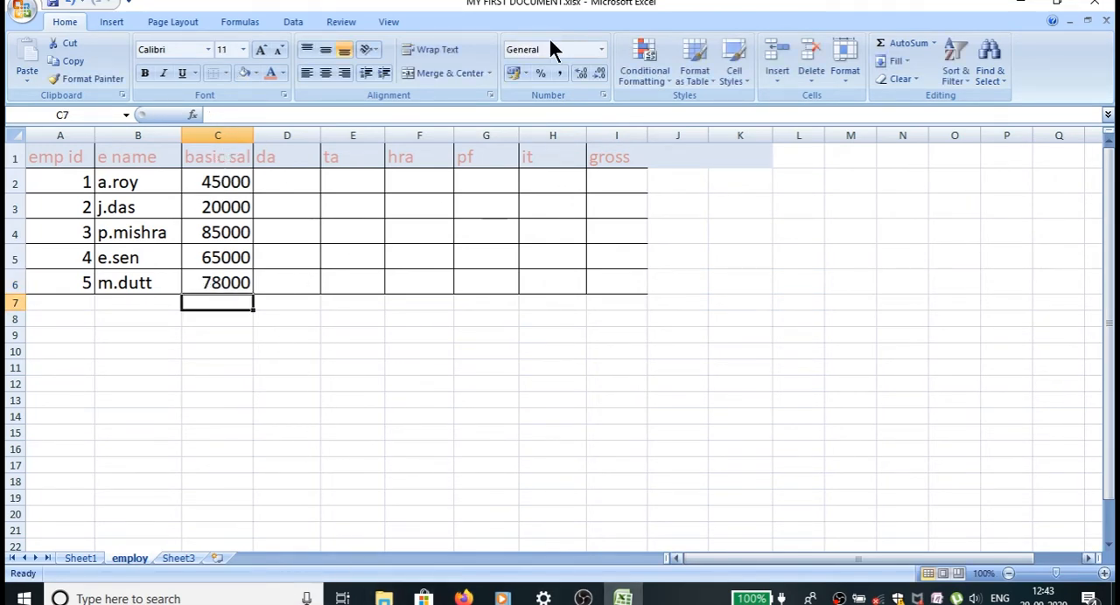
Apply All Borders to the empty salary component cells D2:I6.
left_click(280, 182)
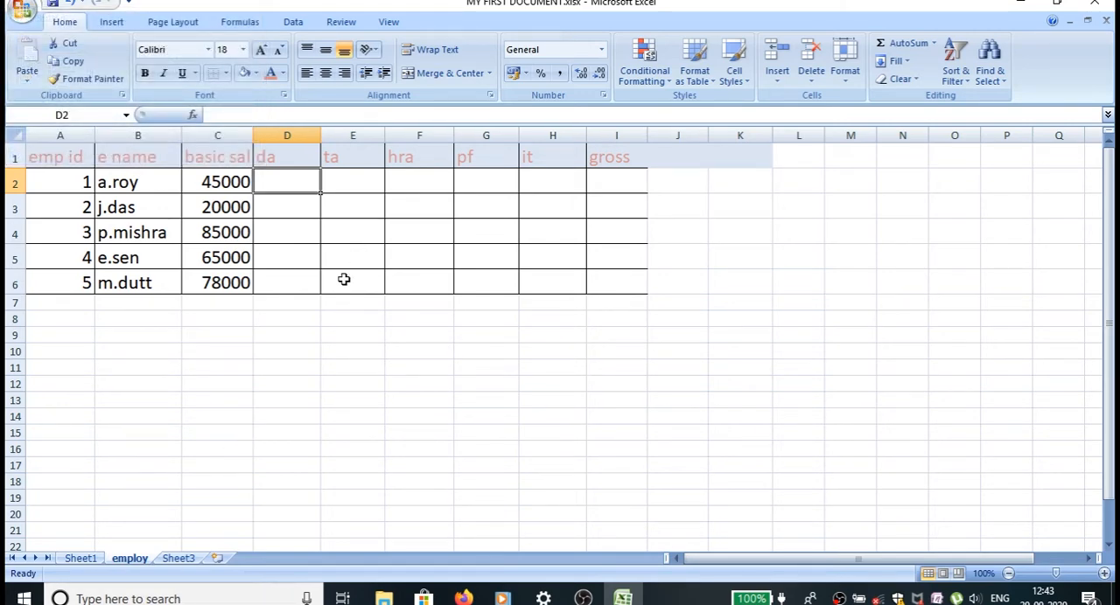
left_click(241, 189)
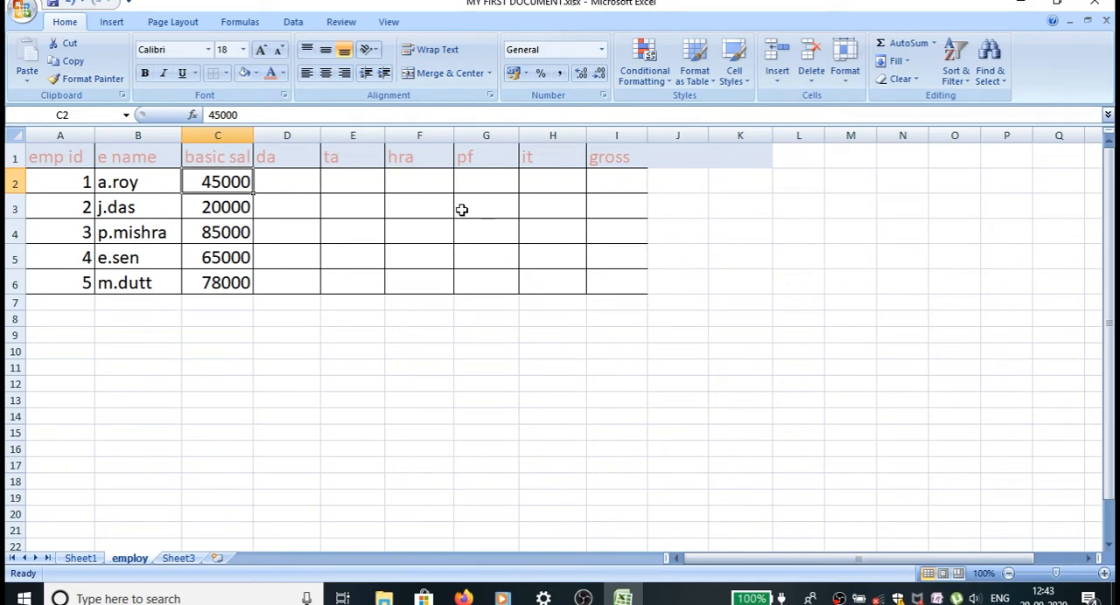
left_click(302, 181)
left_click_drag(302, 181, 633, 275)
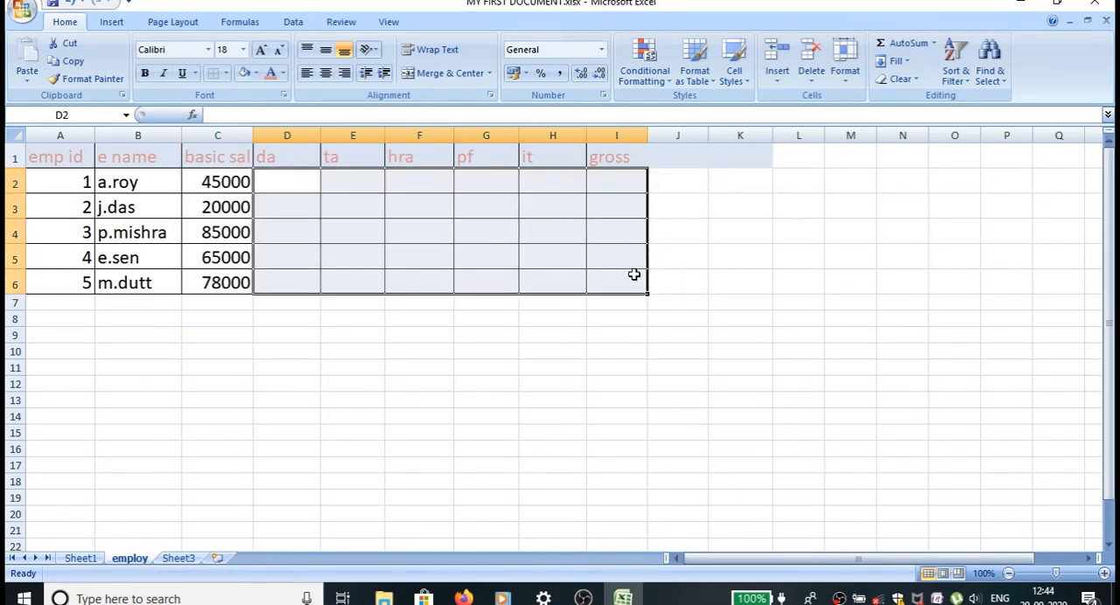
left_click(219, 74)
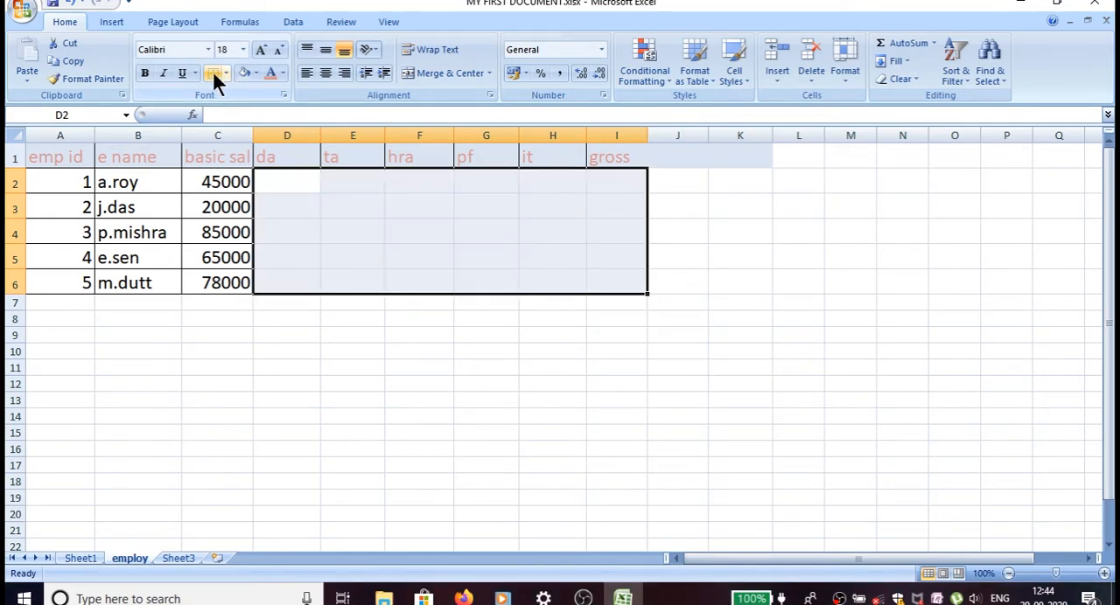
left_click(226, 70)
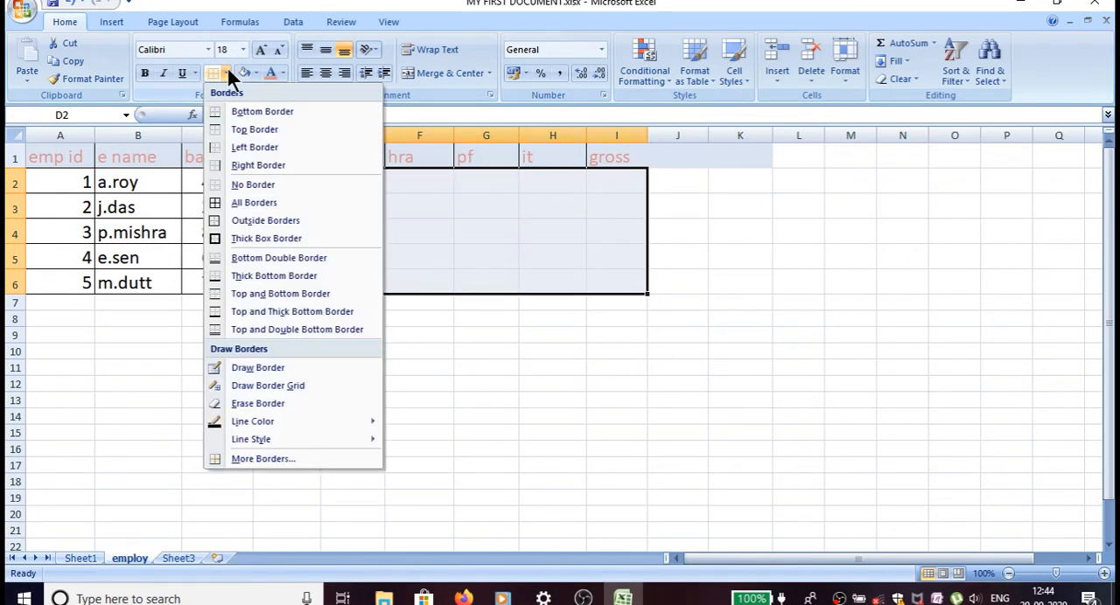
left_click(231, 201)
Calculate the first employee's da in cell D2 with the formula =C2*50%.
left_click(308, 183)
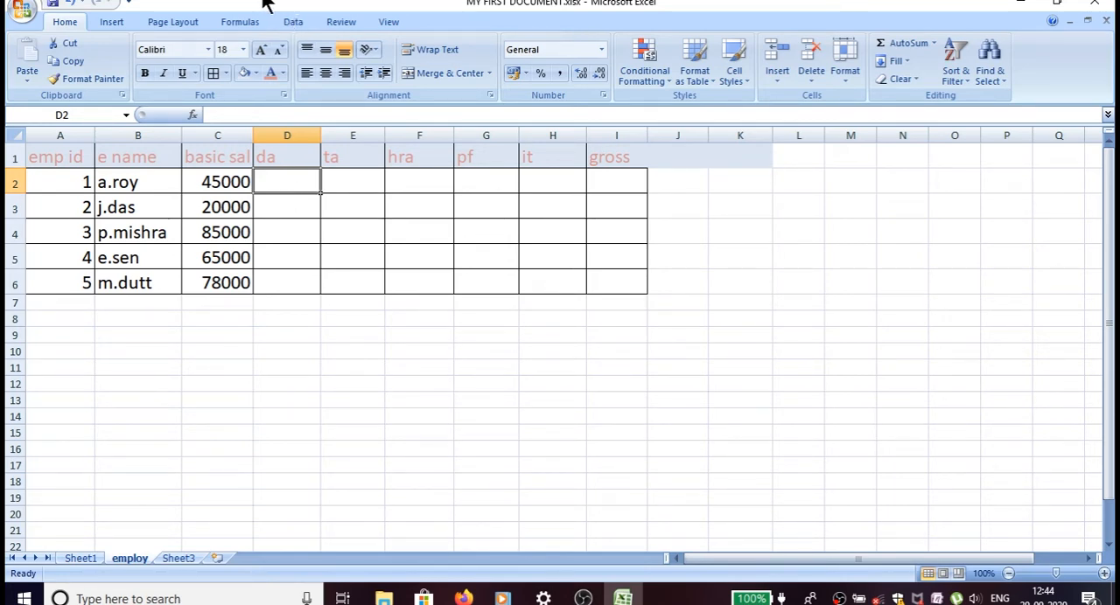
type("=")
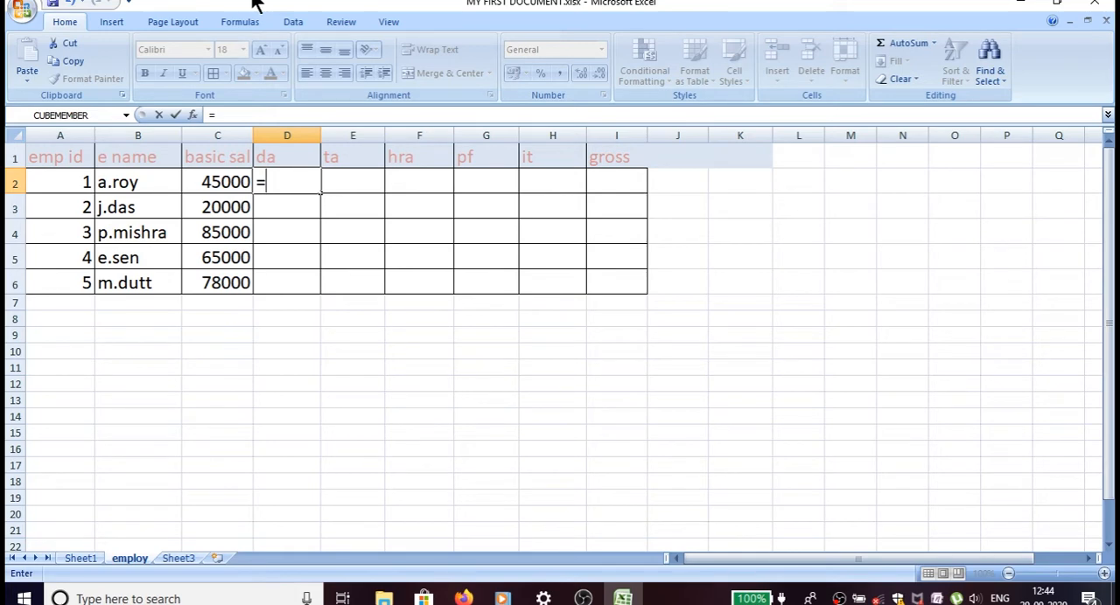
left_click(230, 182)
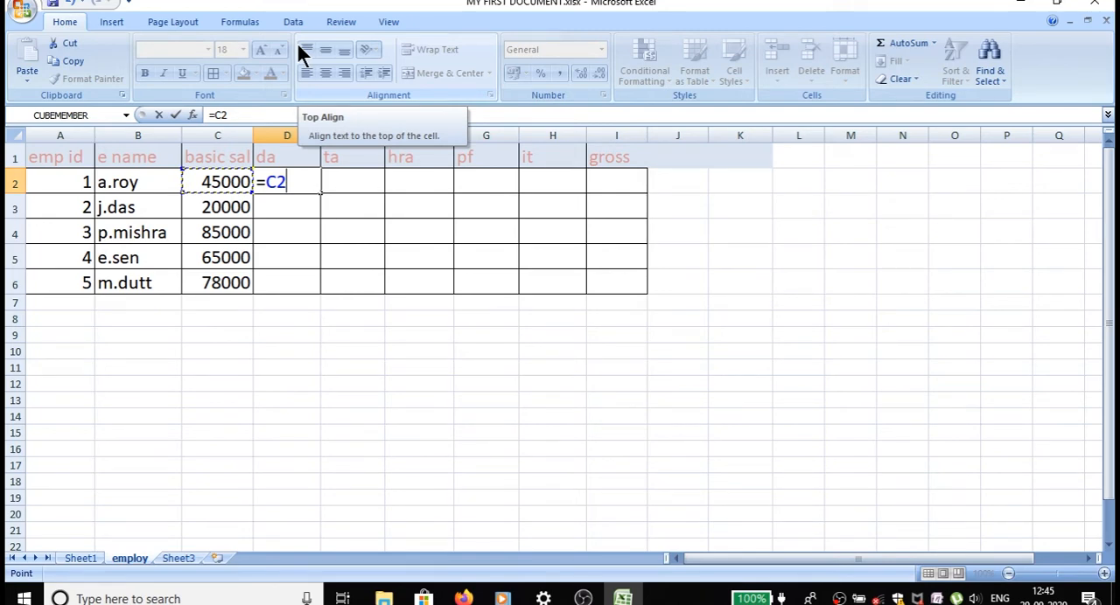
type("*")
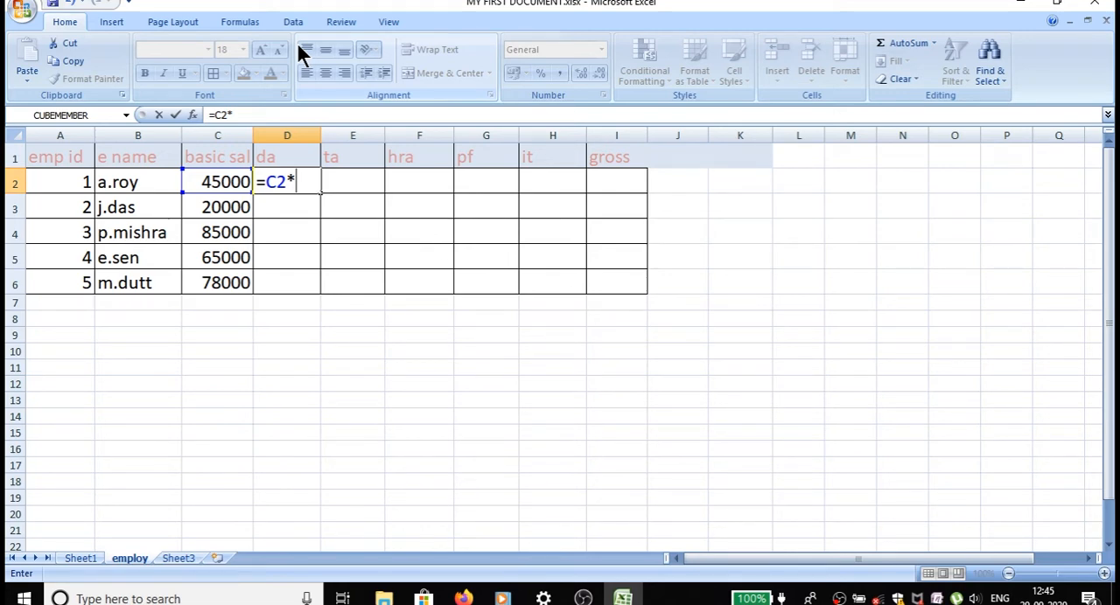
type("50%")
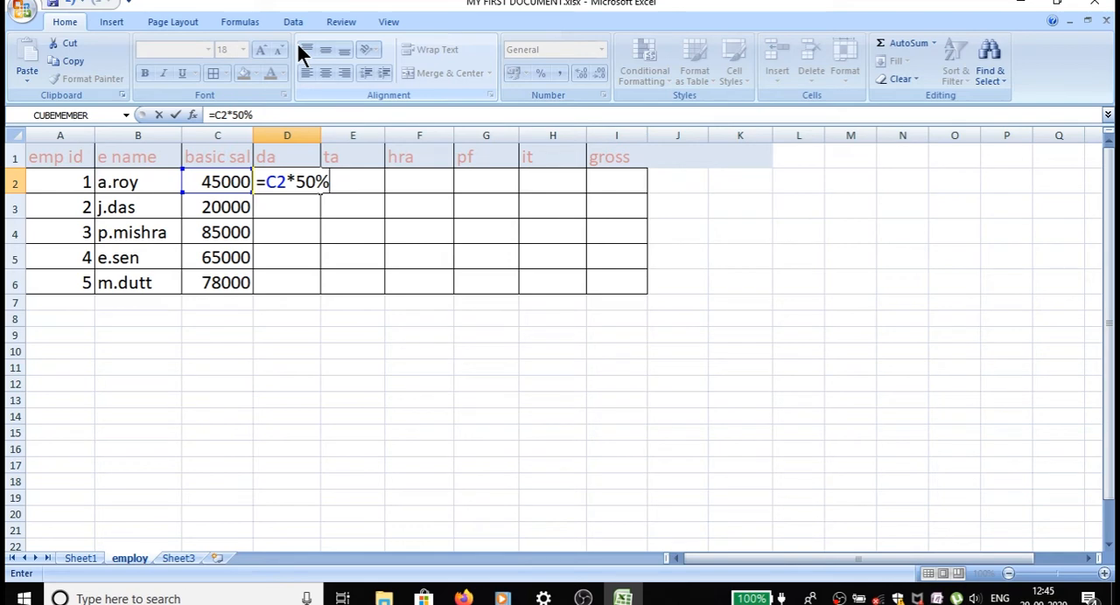
key("Return")
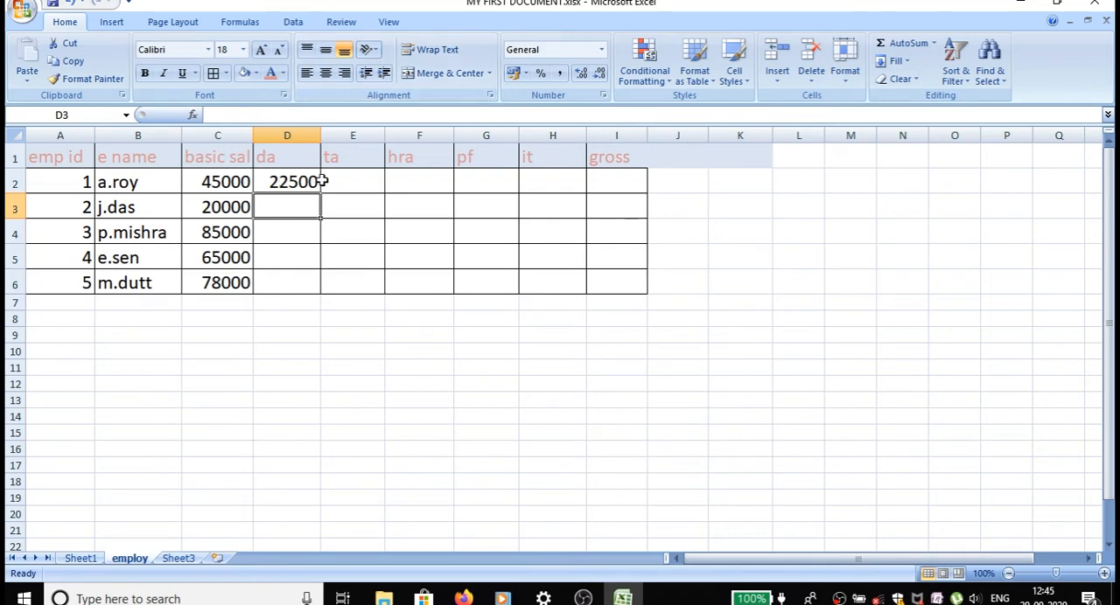
Remove the percent sign from the first employee's da formula in D2, leaving =C2*50.
left_click(308, 182)
double_click(312, 183)
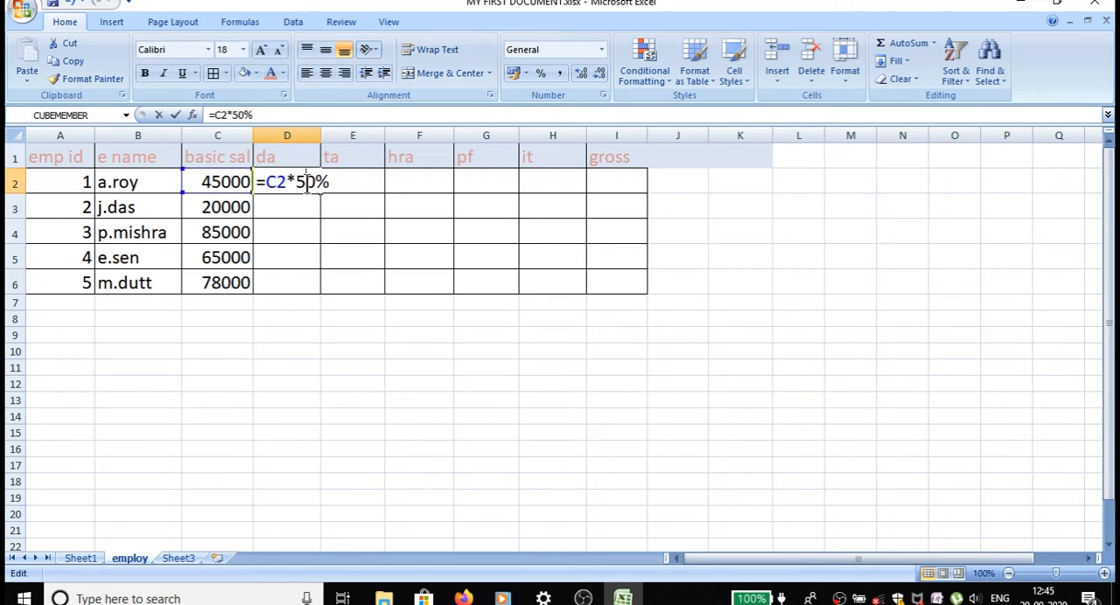
left_click(335, 181)
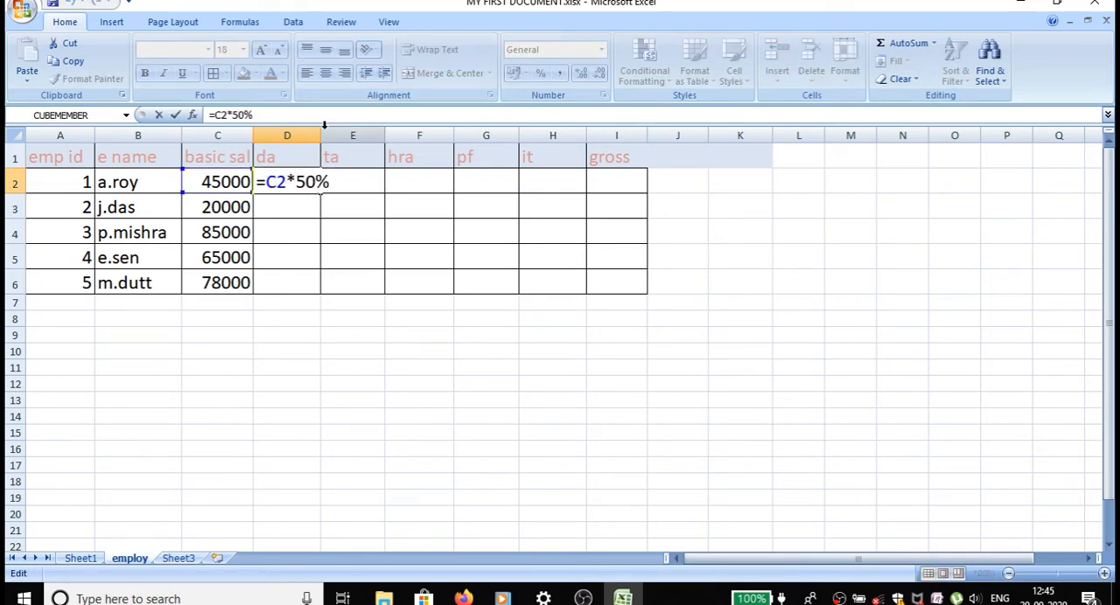
key("BackSpace")
key("Return")
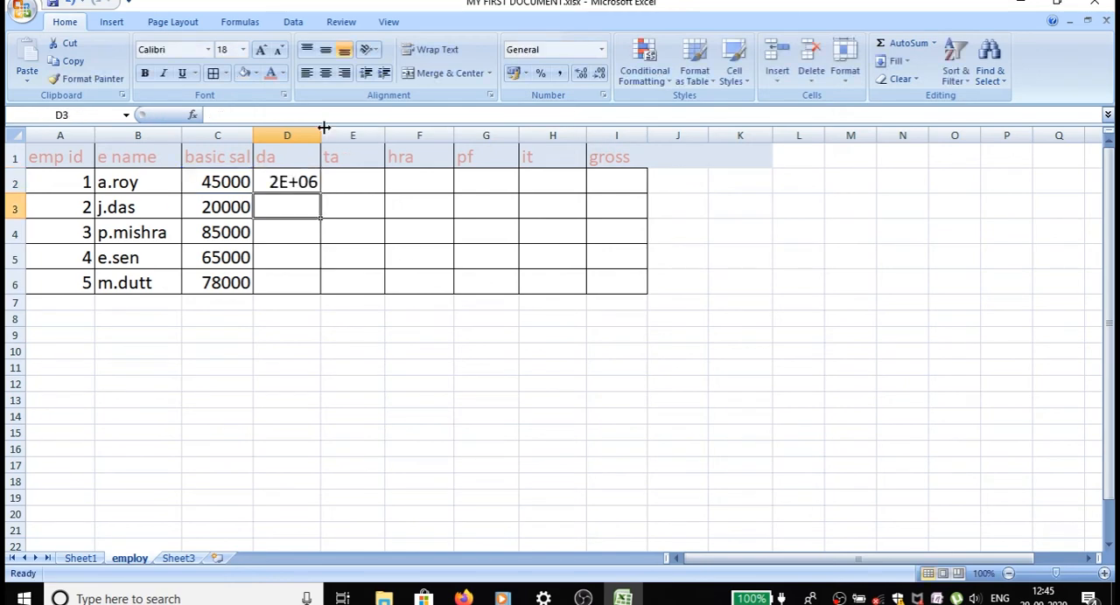
Restore the percent sign in the D2 formula to make it =C2*50%.
double_click(277, 182)
left_click(337, 182)
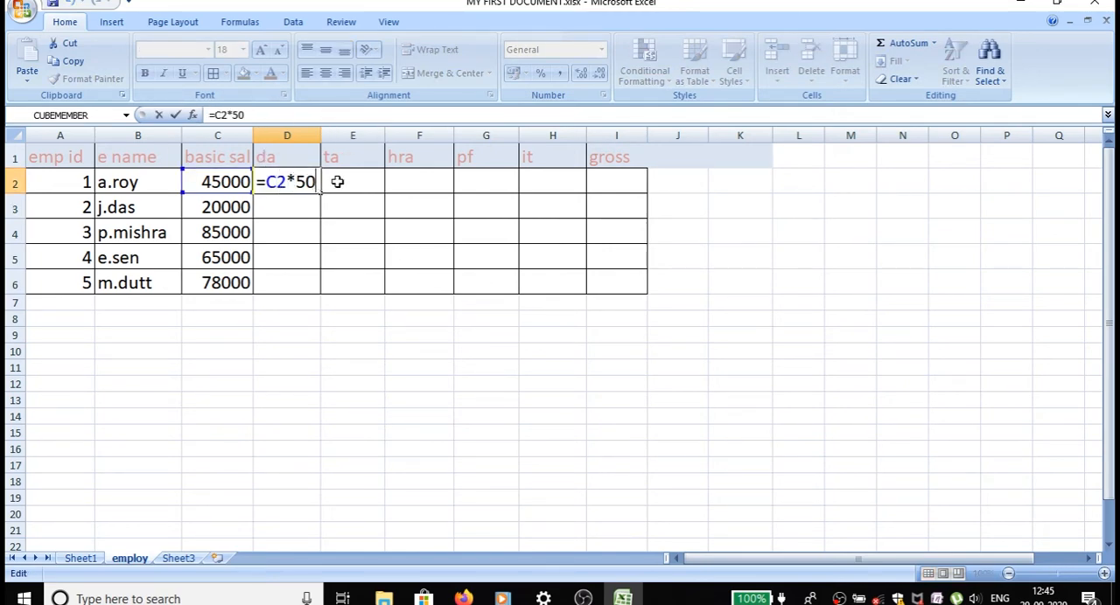
type("%")
key("Return")
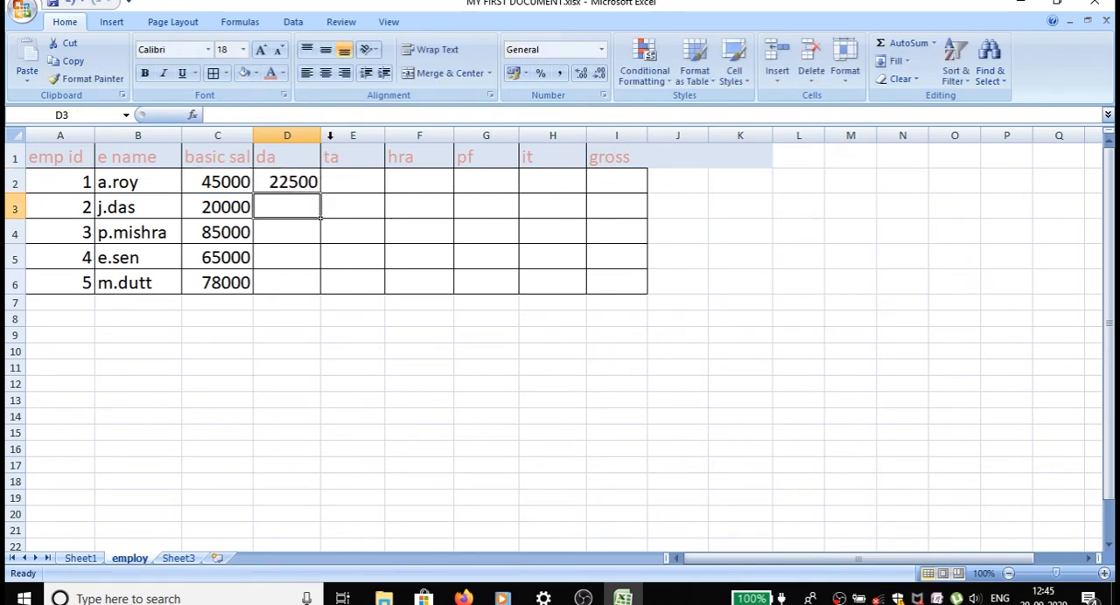
Fill the da formula from D2 down to D6 and check the copied formula in D3.
left_click(293, 182)
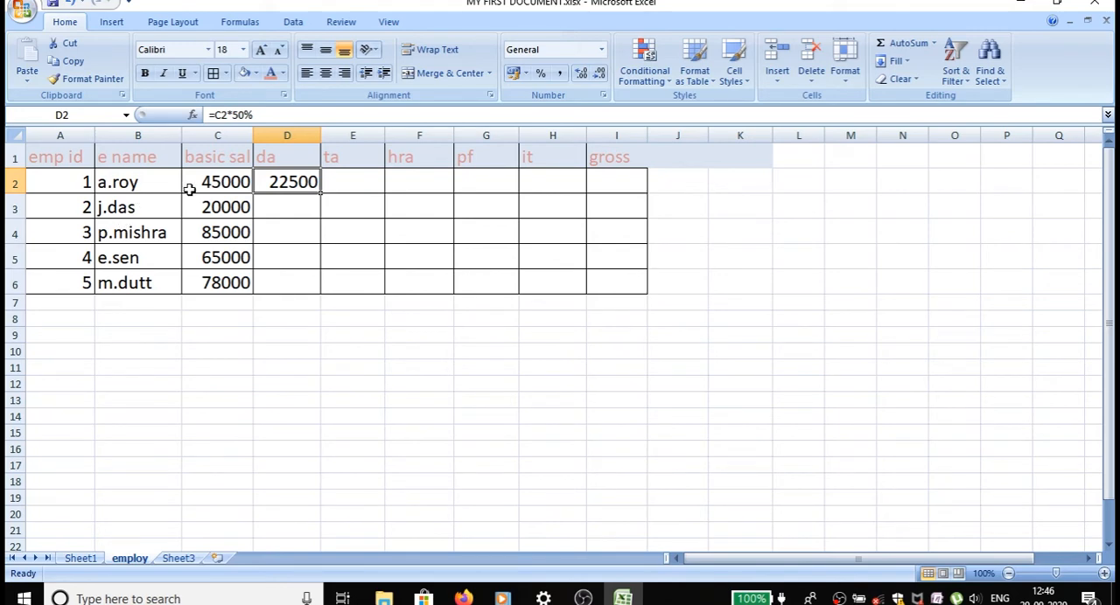
left_click(276, 212)
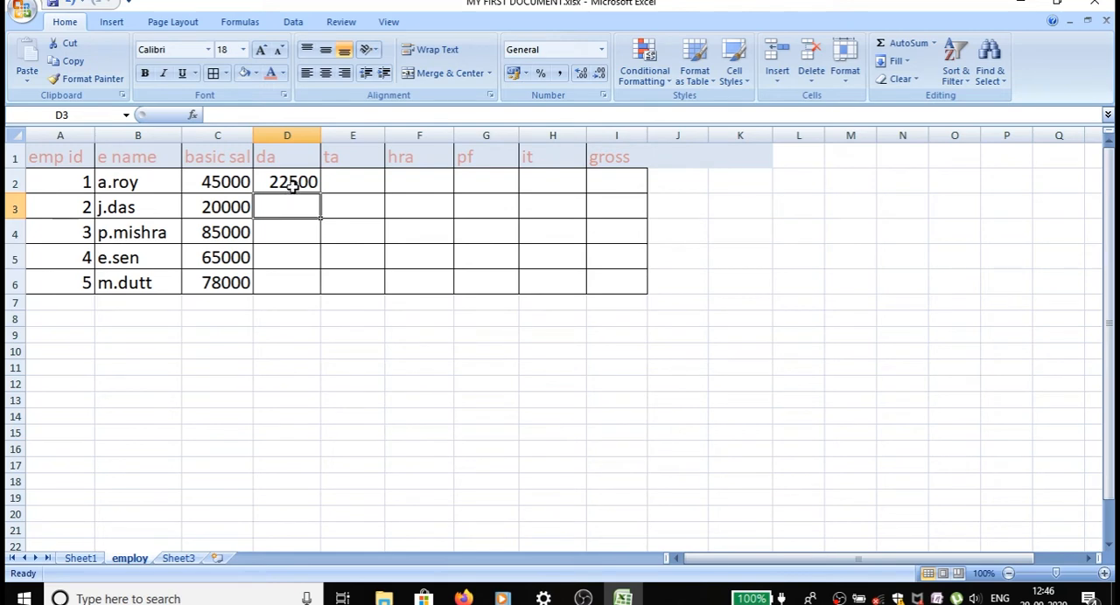
left_click(289, 182)
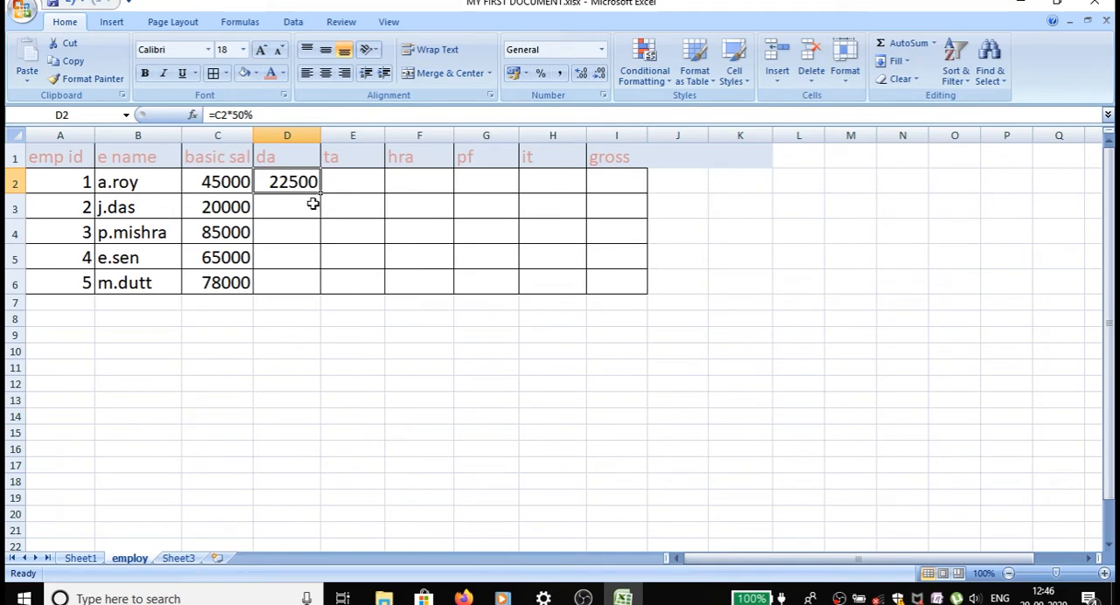
left_click_drag(320, 196, 312, 289)
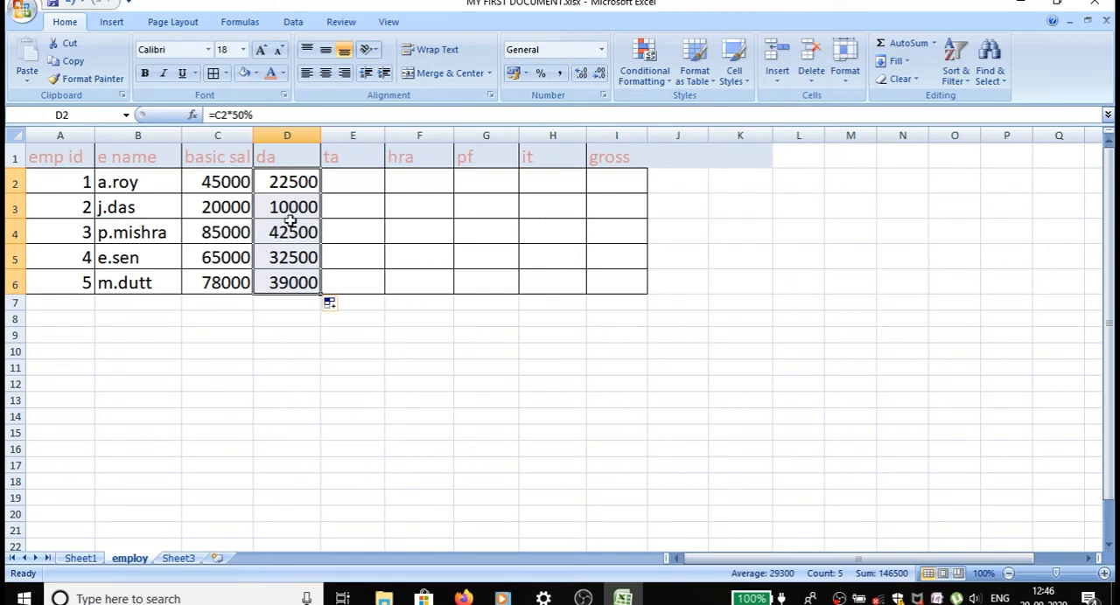
left_click(297, 181)
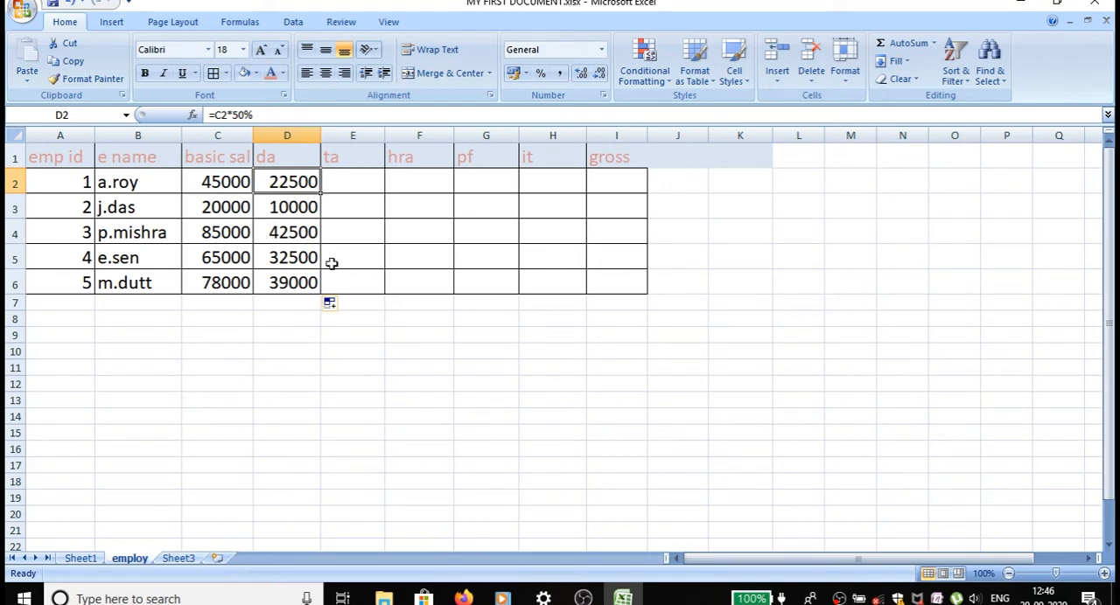
left_click(298, 208)
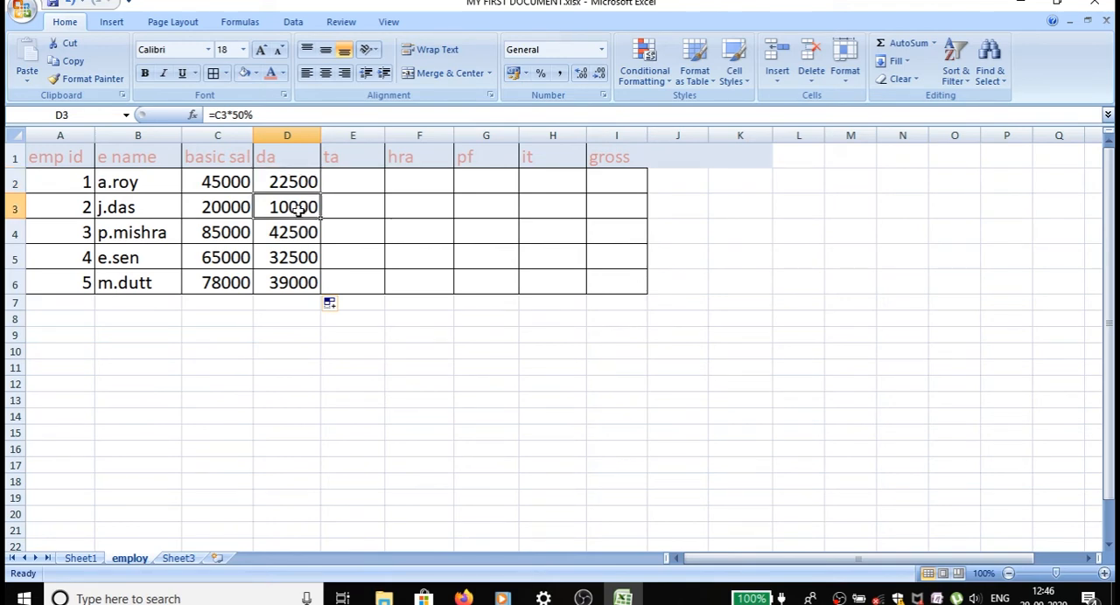
double_click(296, 208)
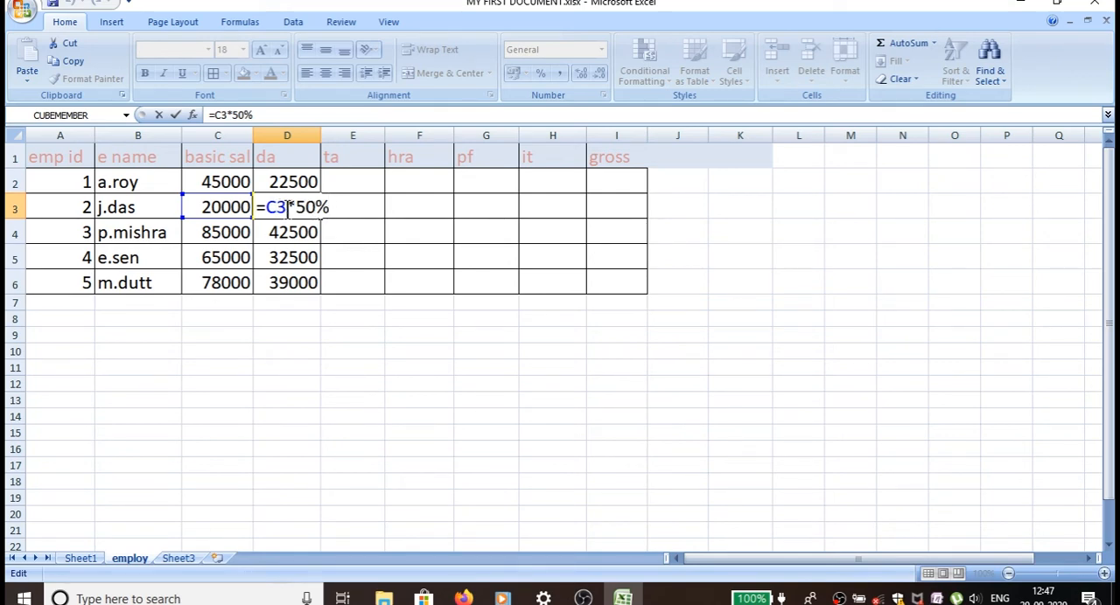
key("Return")
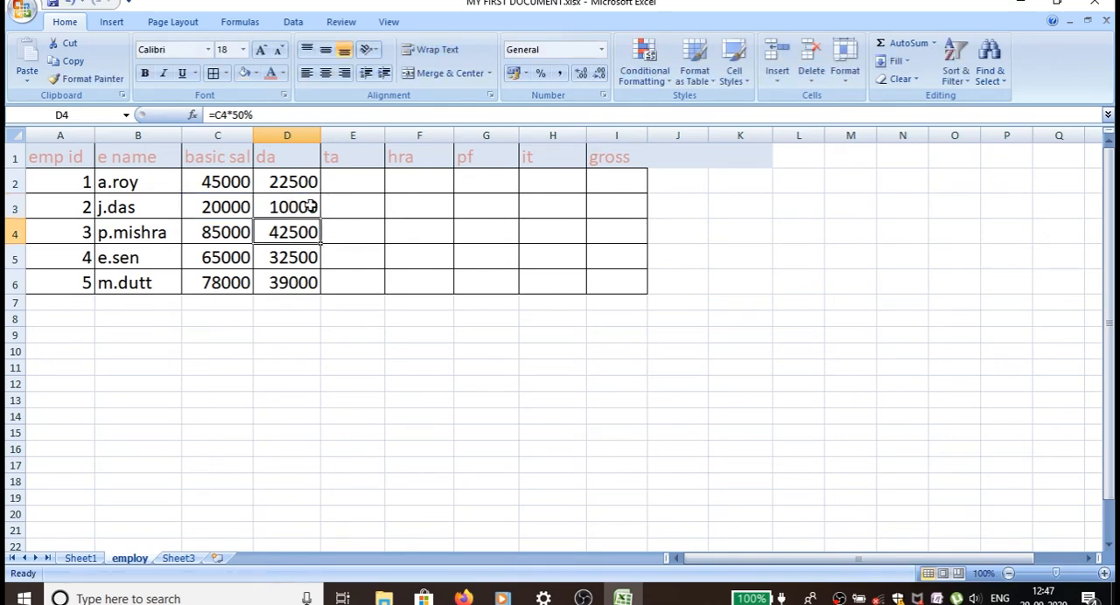
Calculate the first employee's ta in E2 with =C2*30% and fill the formula down to E6.
left_click(354, 191)
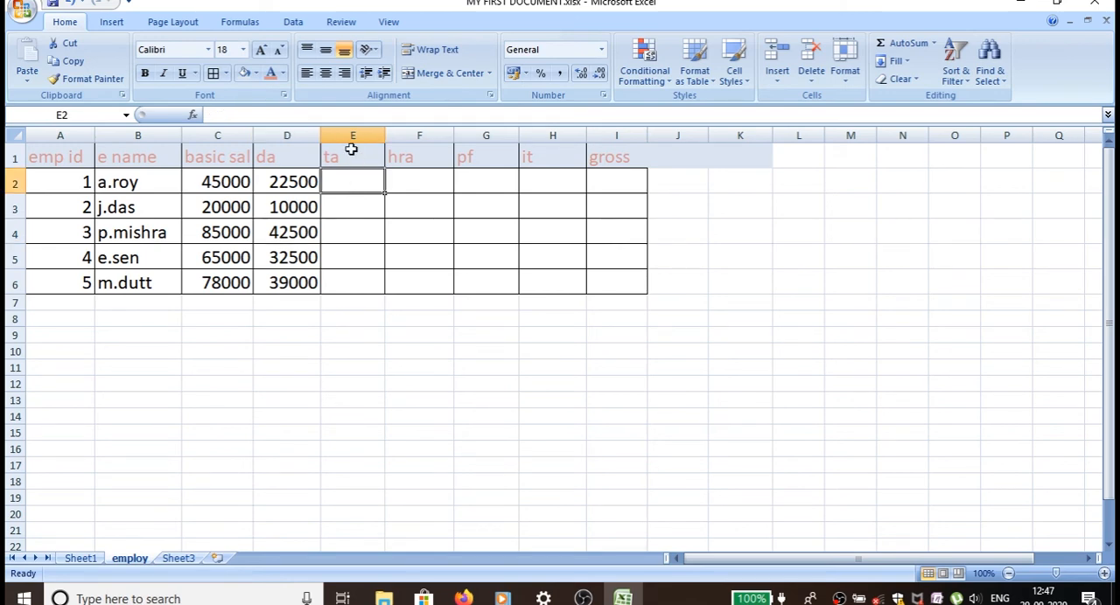
type("=")
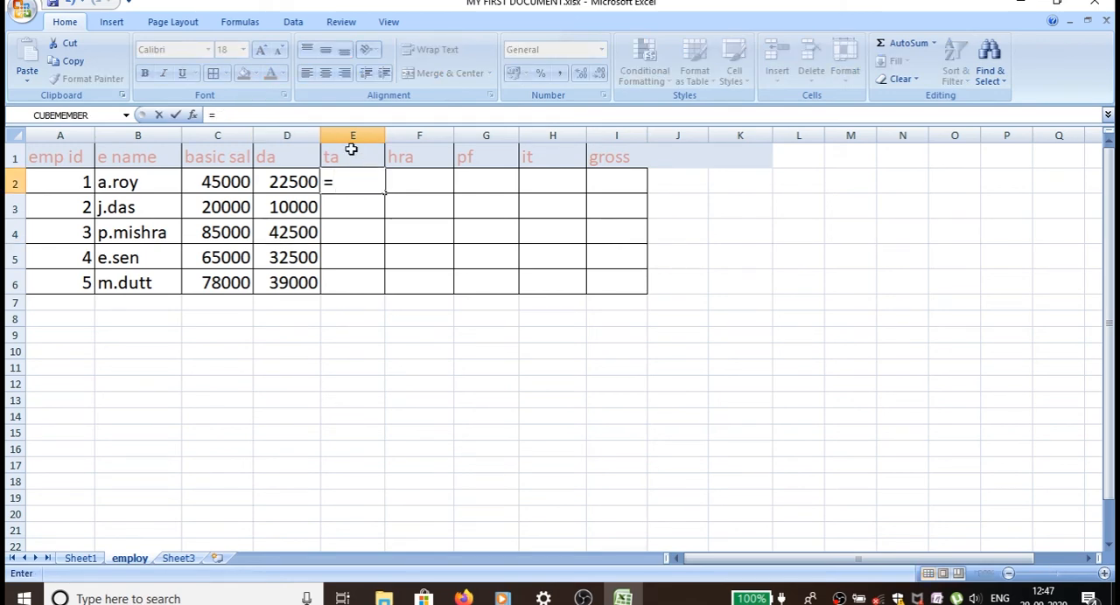
left_click(236, 182)
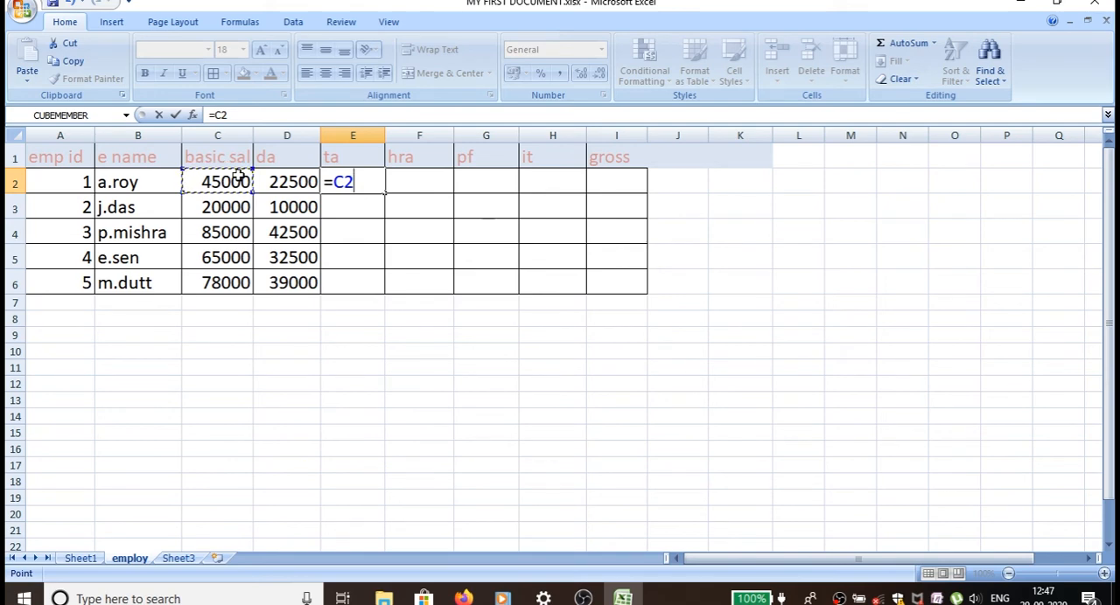
type("*30")
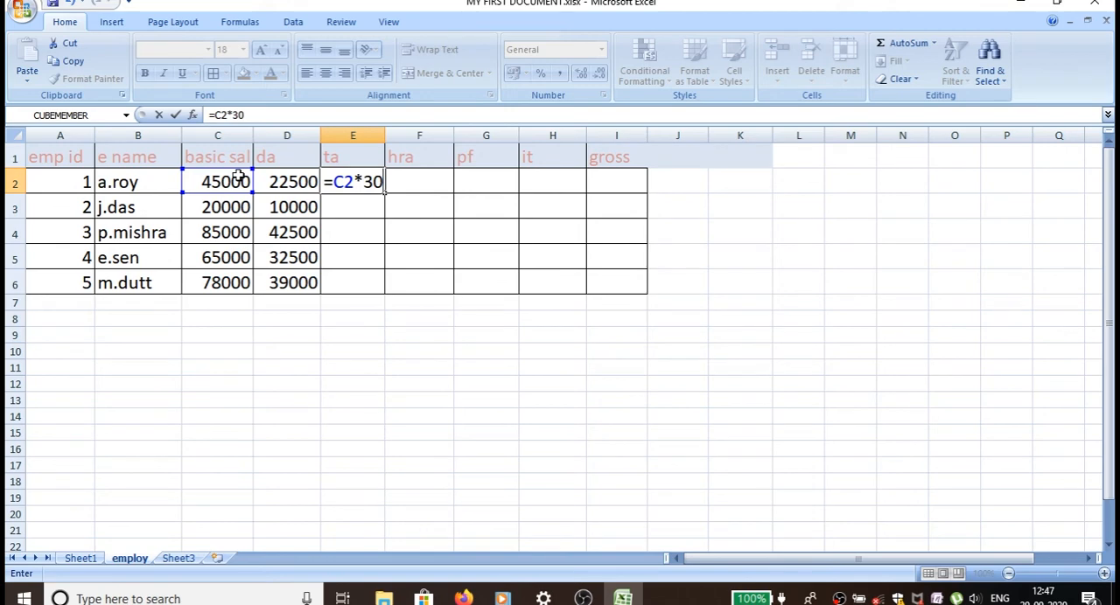
type("%")
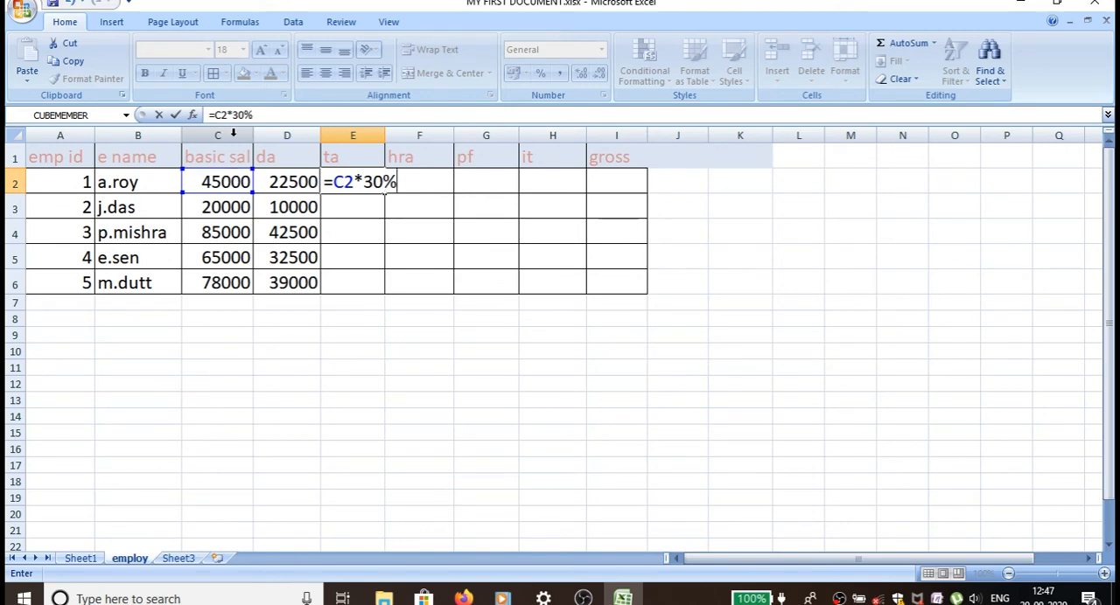
key("Return")
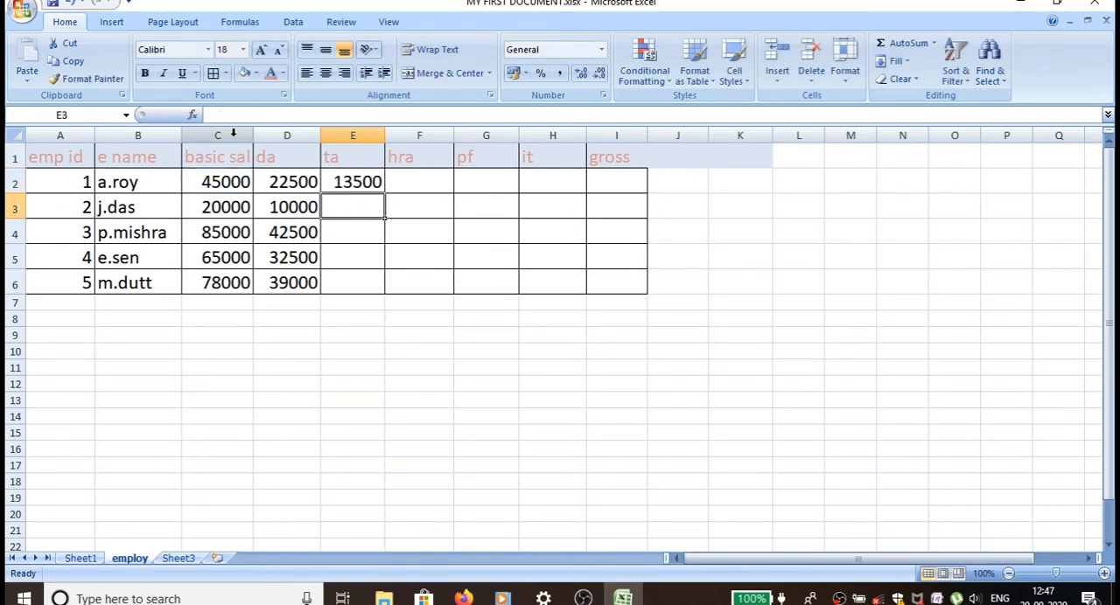
left_click(356, 183)
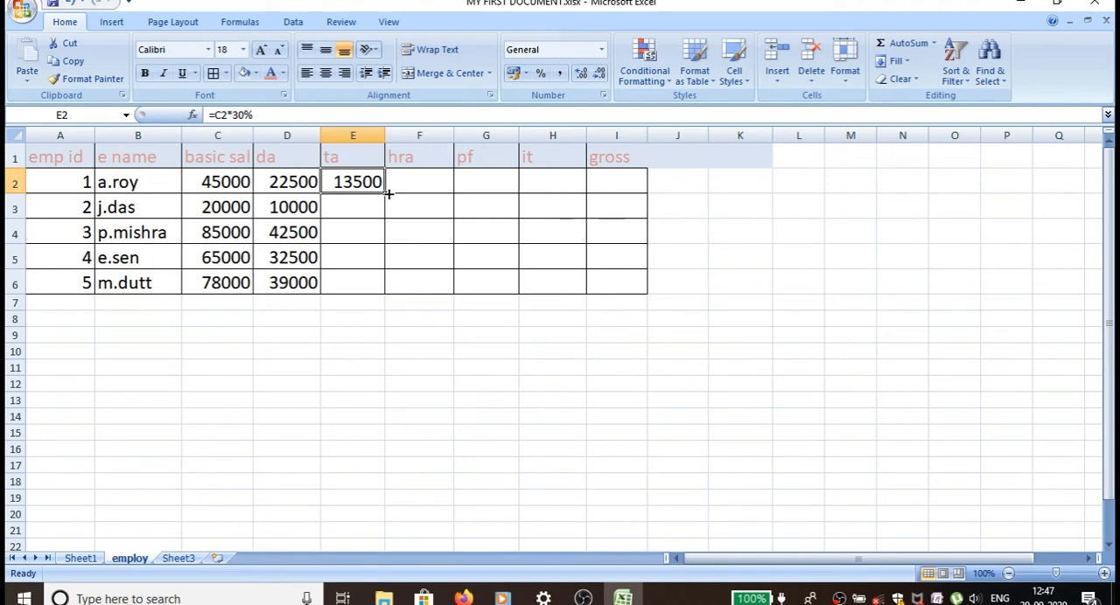
left_click_drag(387, 194, 376, 285)
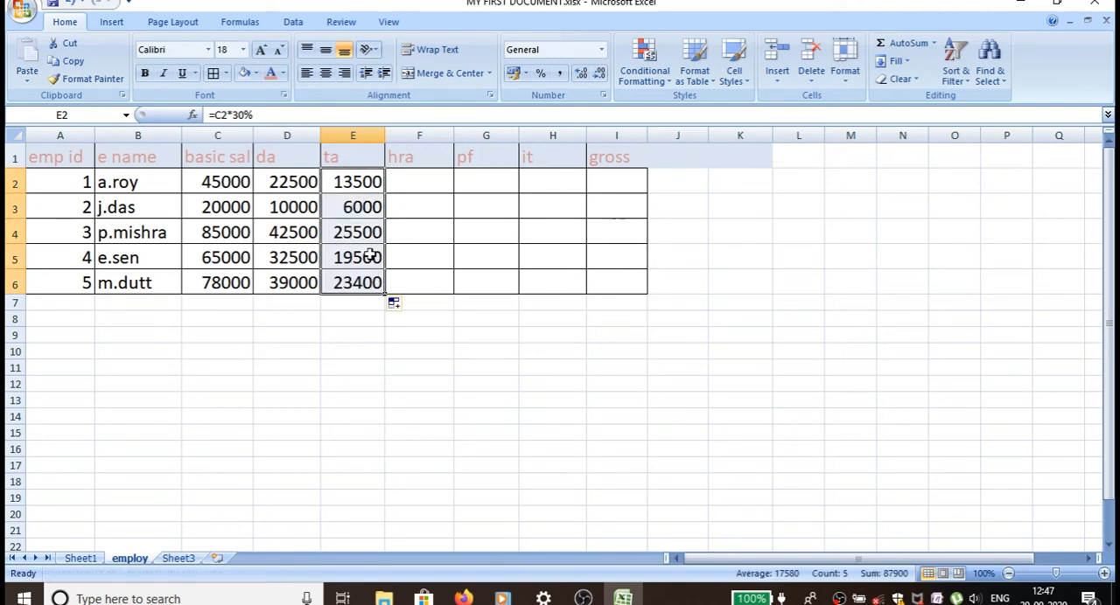
Calculate the first employee's hra in cell F2 with the formula =C2*15%.
left_click(396, 187)
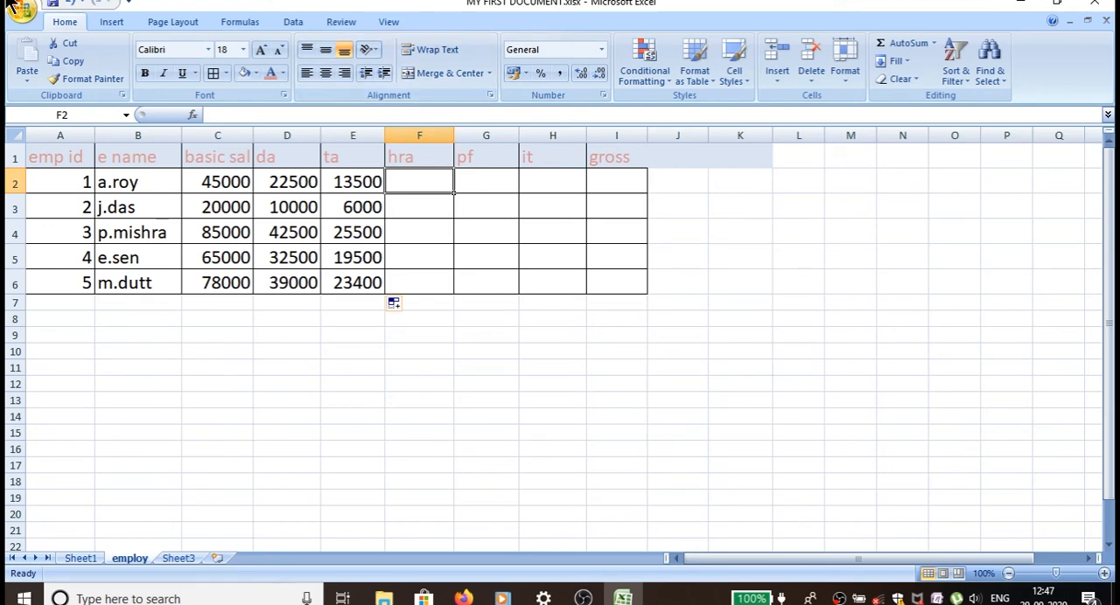
type("=")
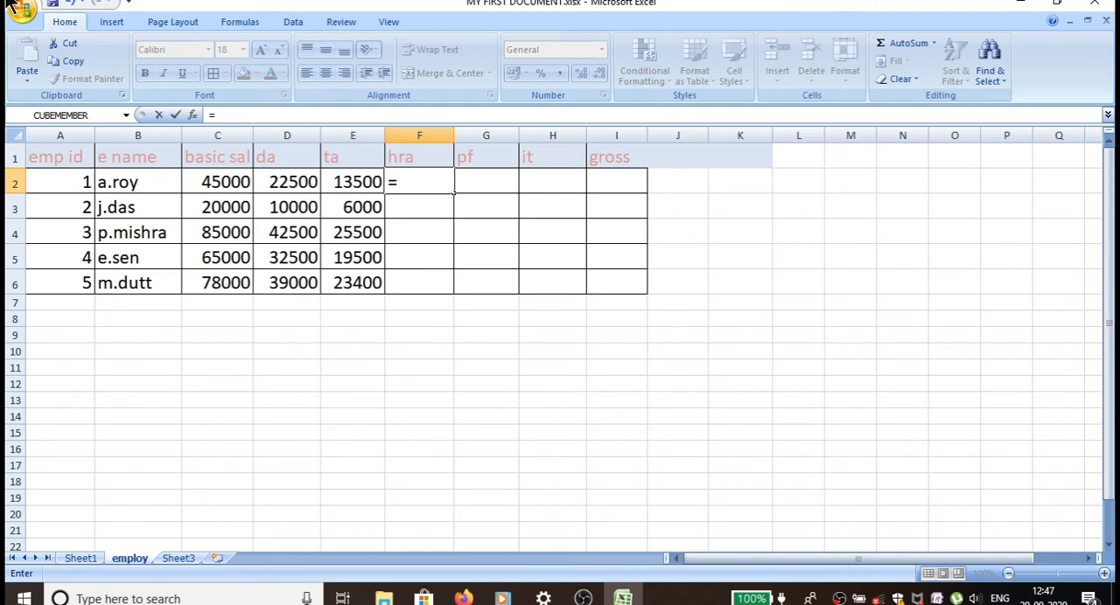
left_click(206, 181)
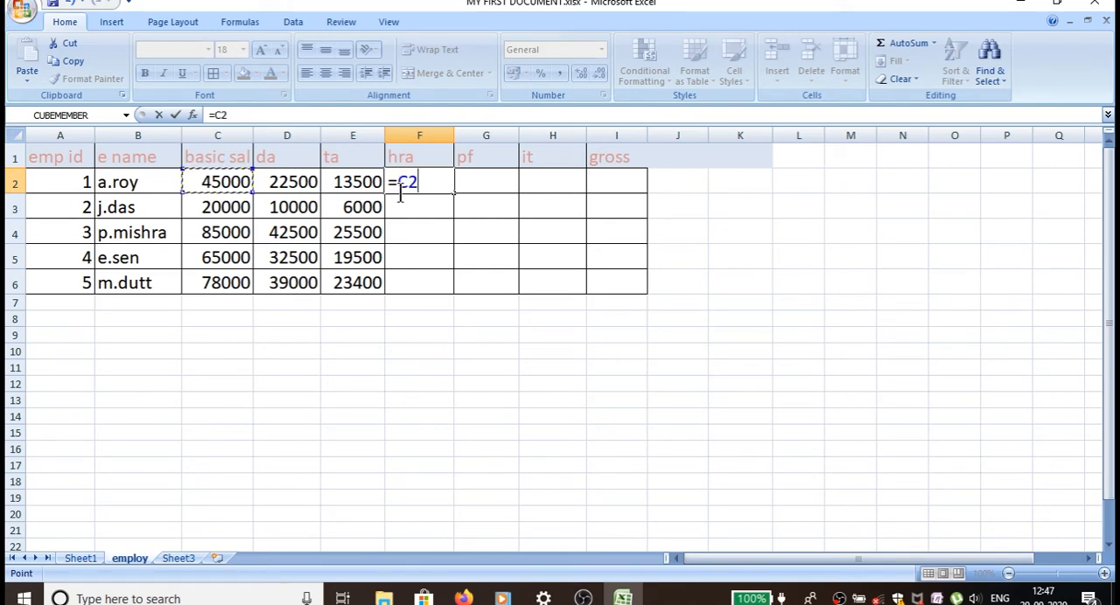
type("*15")
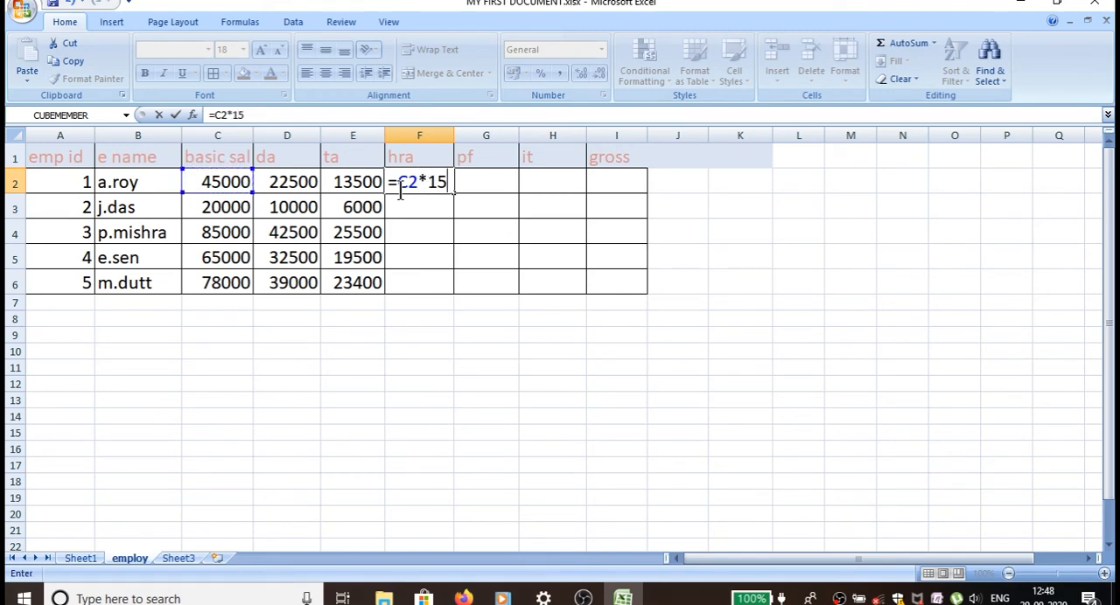
type("%")
key("Return")
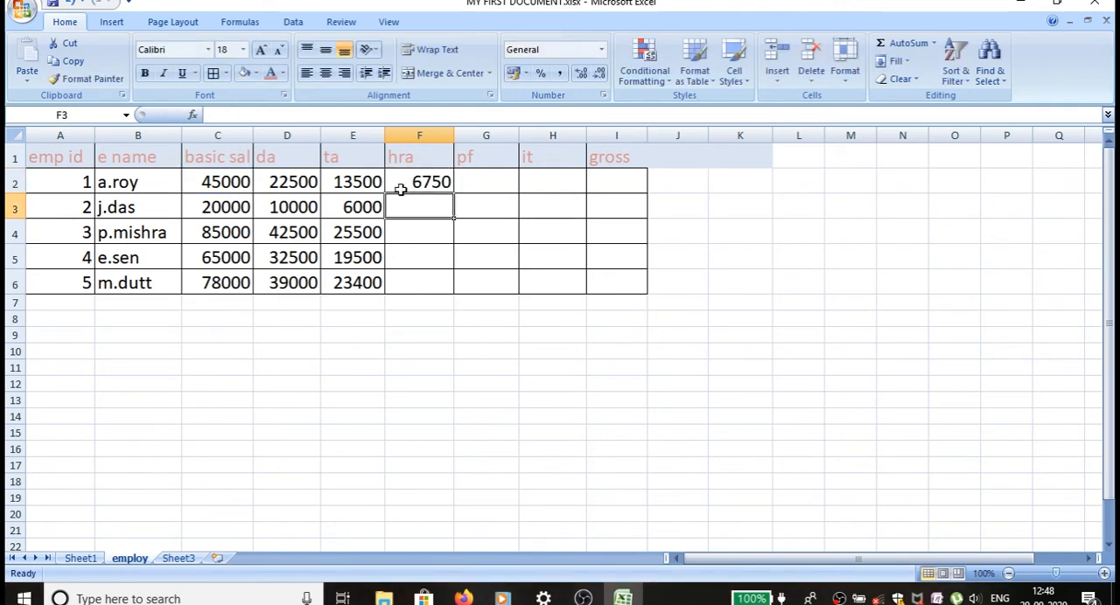
Fill the hra formula from F2 down to F6 and check the copied formula in F3.
left_click(401, 189)
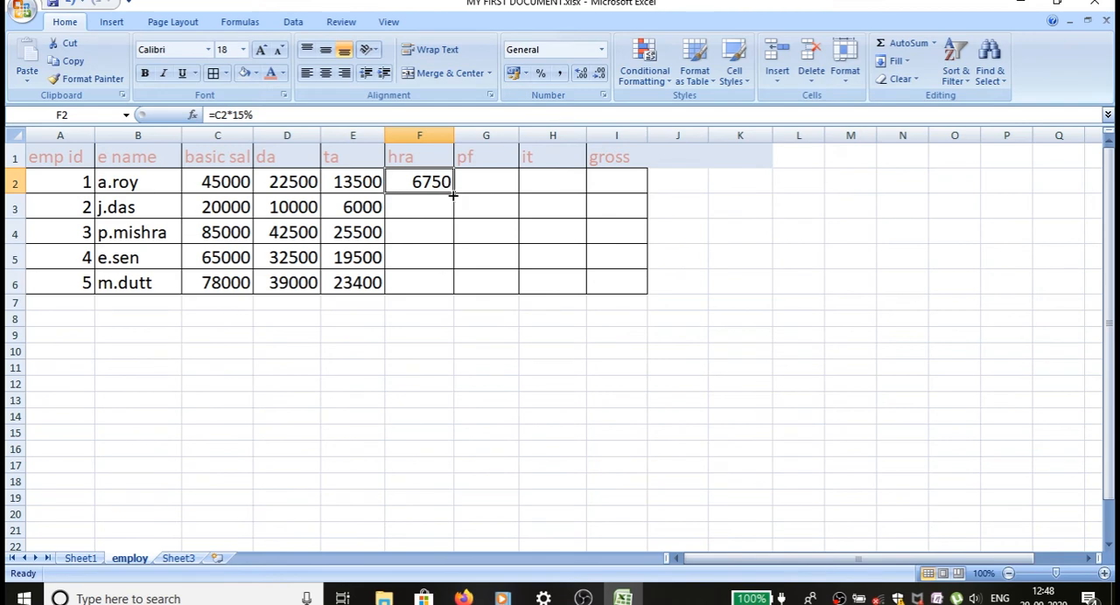
left_click_drag(453, 196, 456, 290)
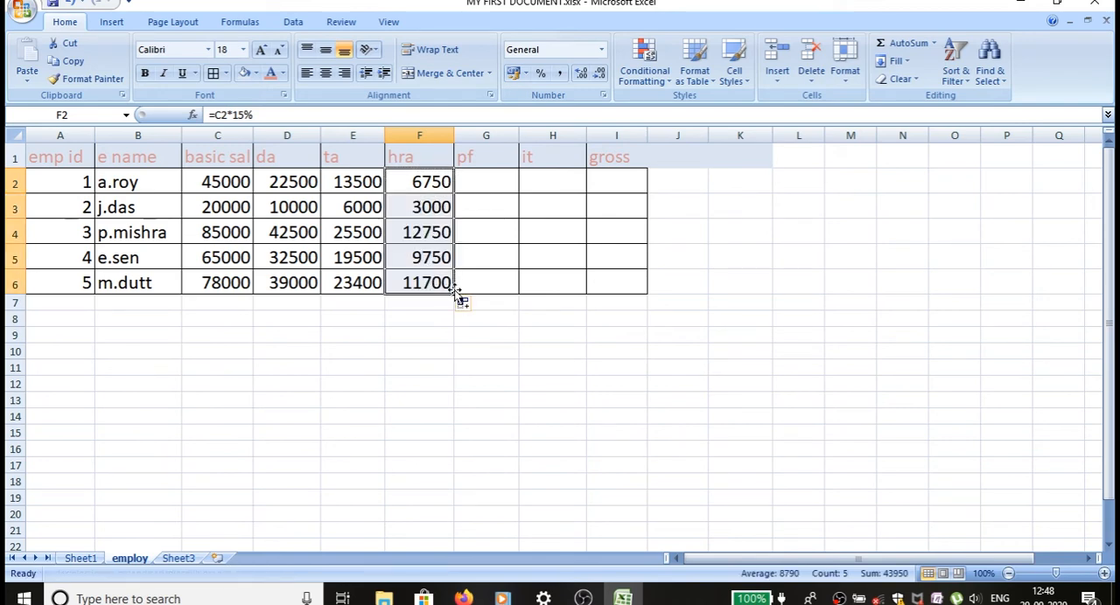
left_click(440, 209)
double_click(442, 207)
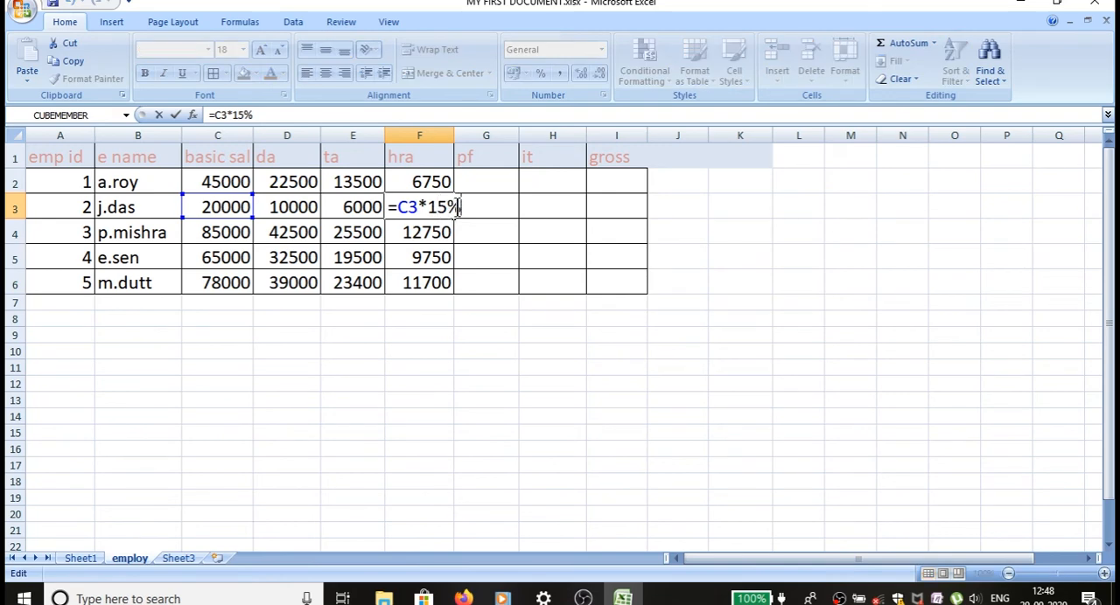
key("Return")
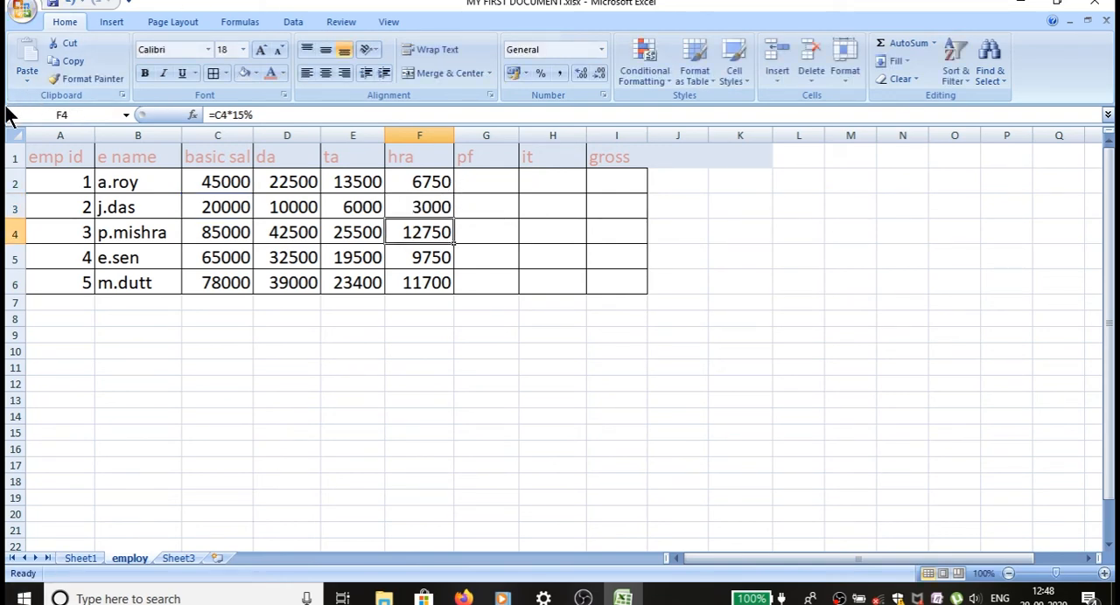
Calculate the first employee's pf in cell G2 with the formula =C2*10%.
left_click(511, 178)
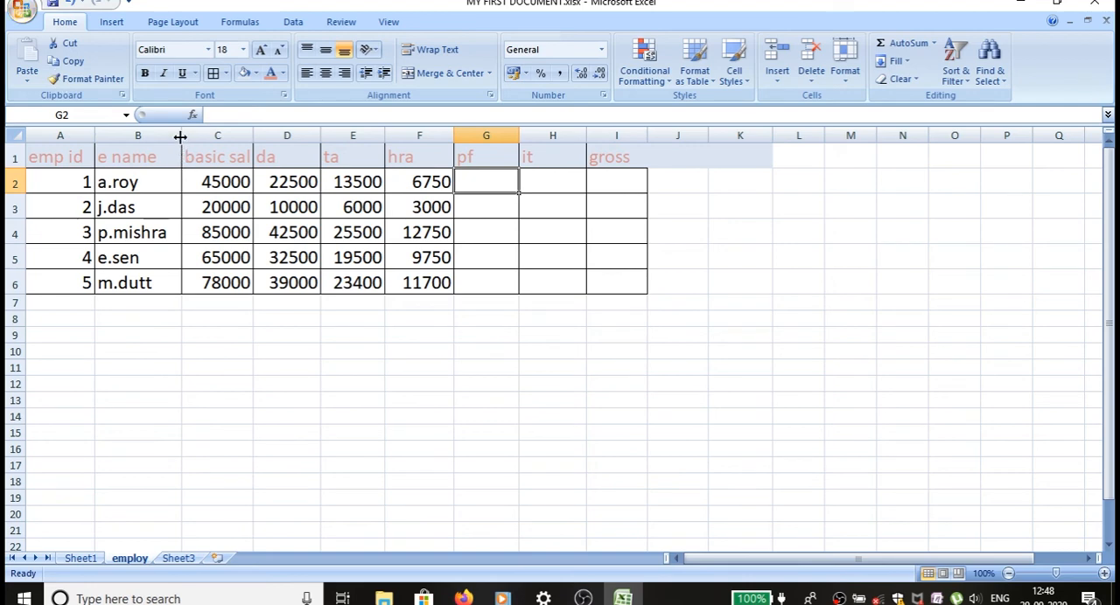
type("=")
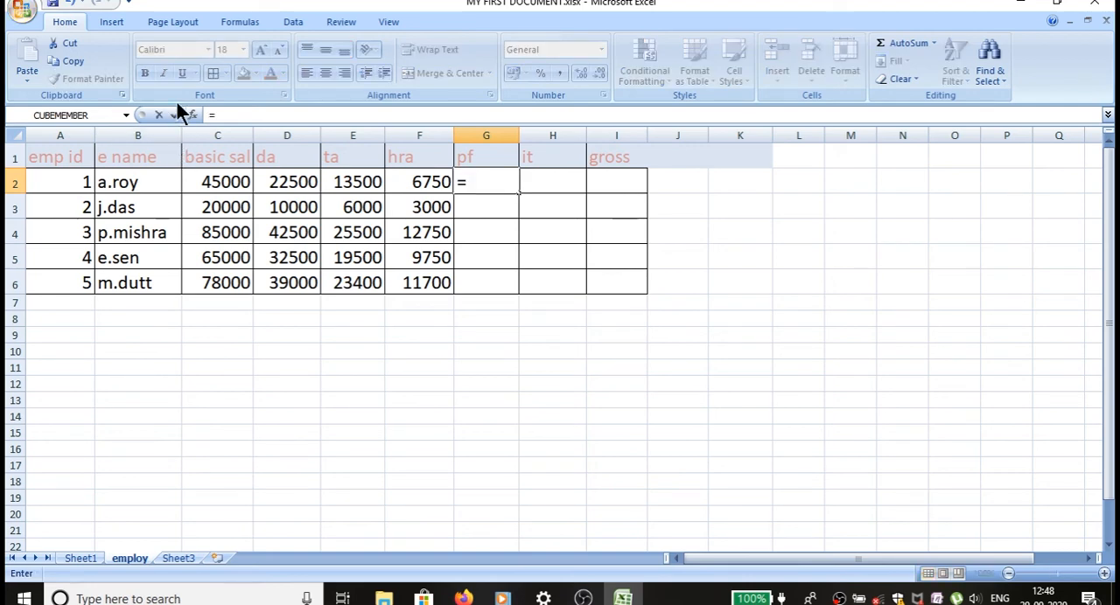
left_click(245, 180)
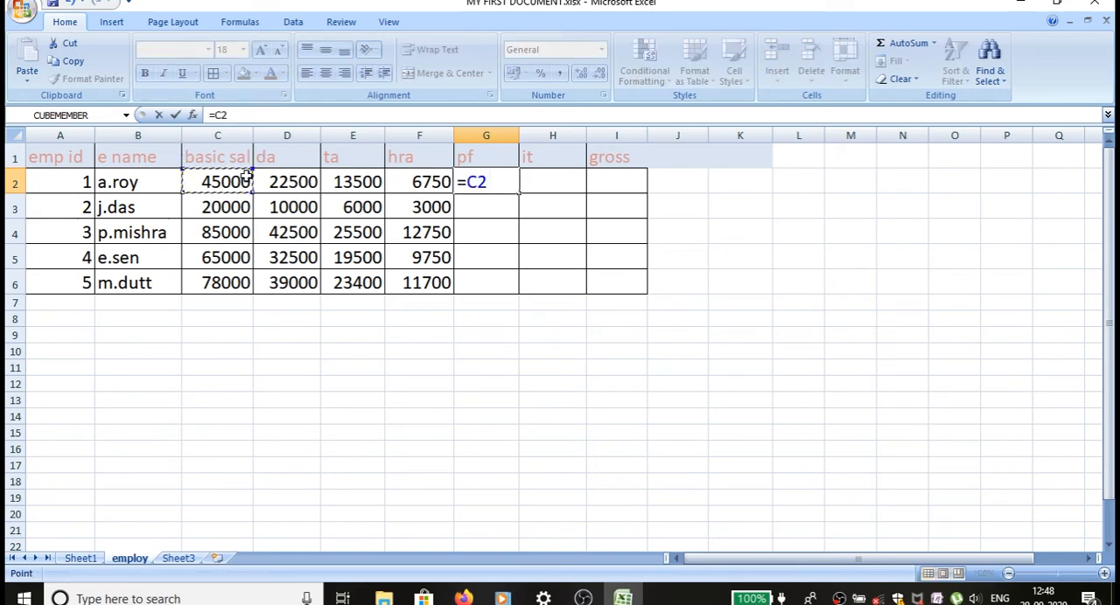
type("*10")
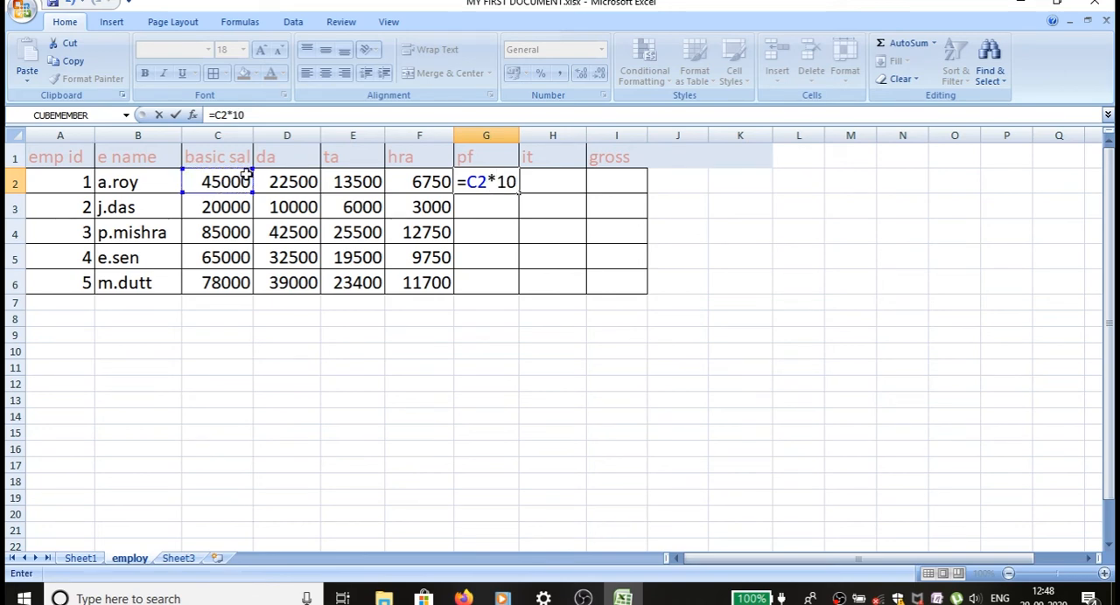
type("%")
key("Return")
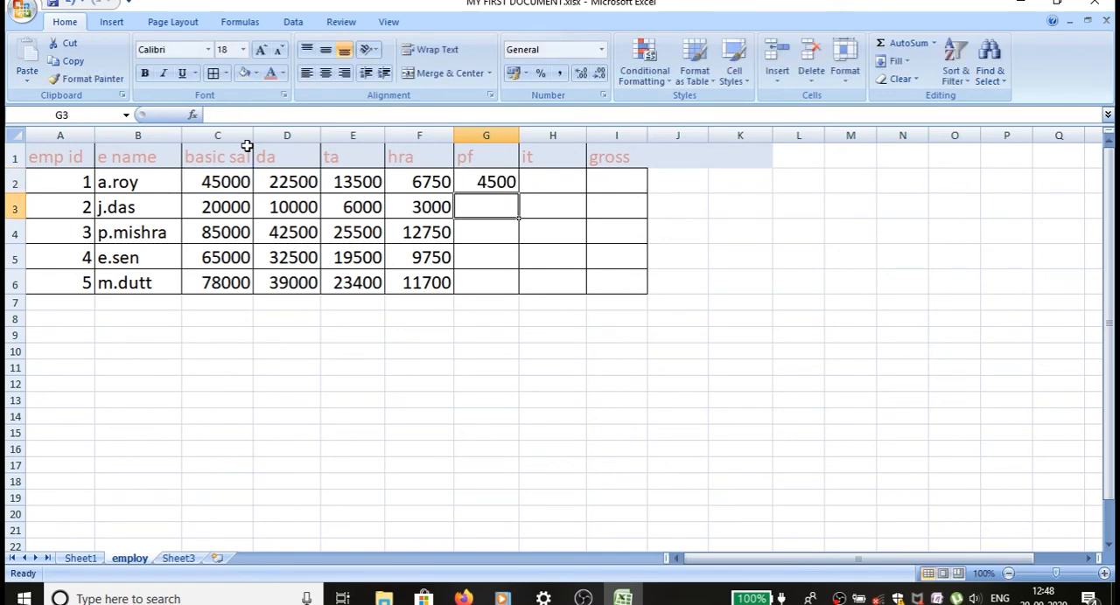
Fill the pf formula from G2 down to G6 for the remaining employees.
left_click(511, 181)
left_click_drag(519, 193, 518, 287)
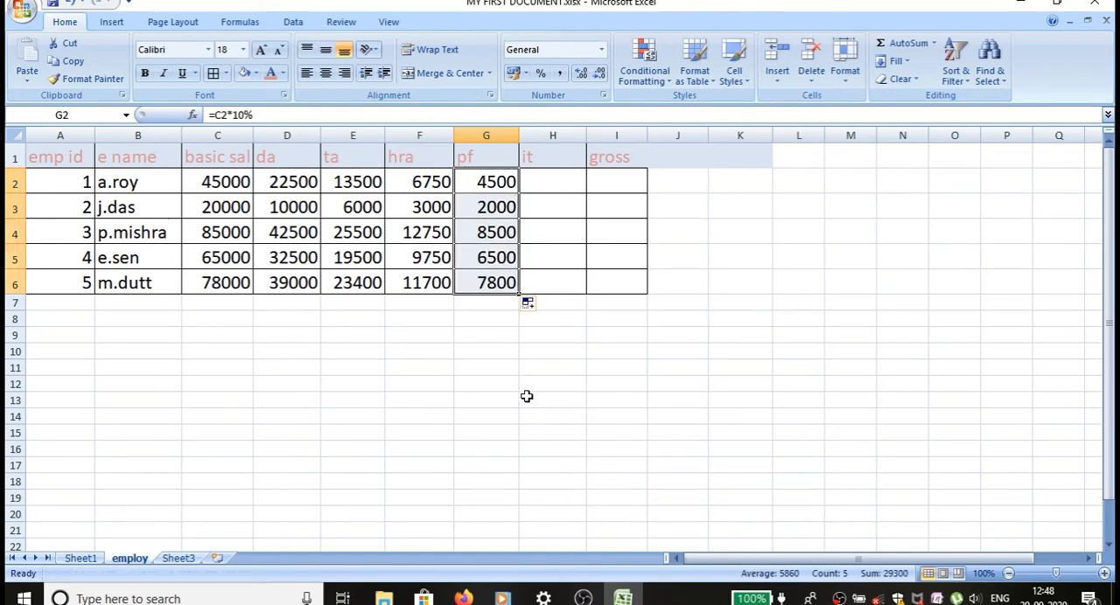
Calculate the first employee's it in H2 with the formula =C2*5% and fill it down to H6.
left_click(563, 189)
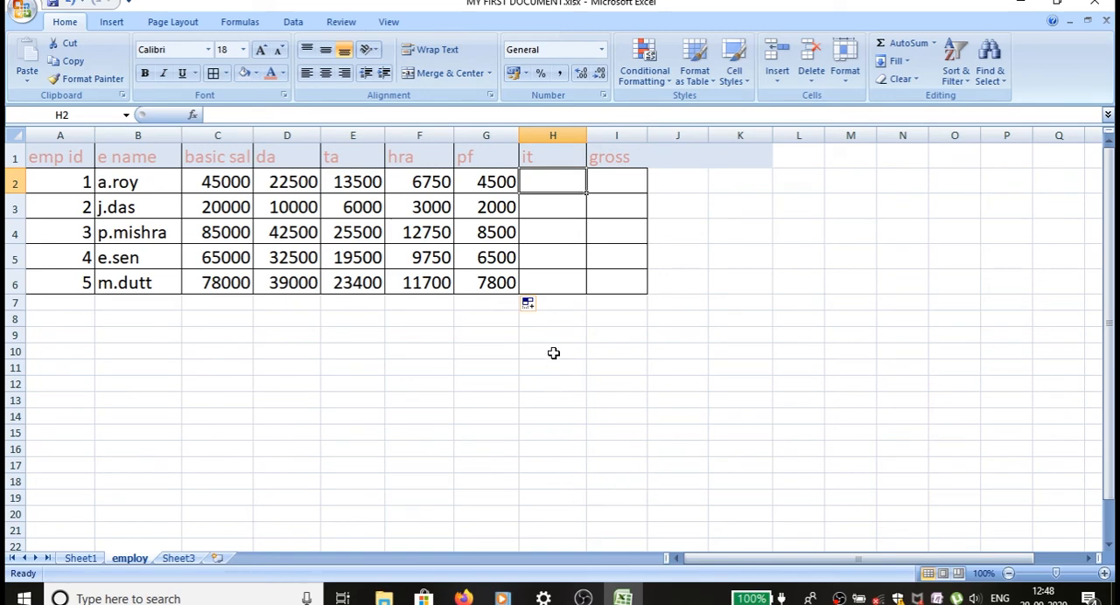
type("=")
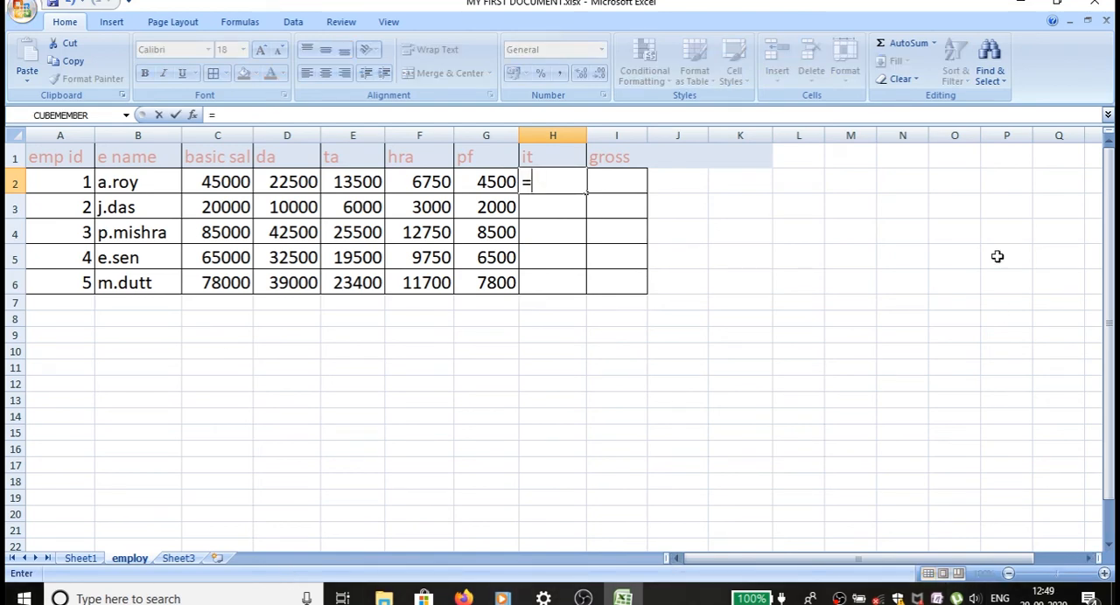
left_click(210, 186)
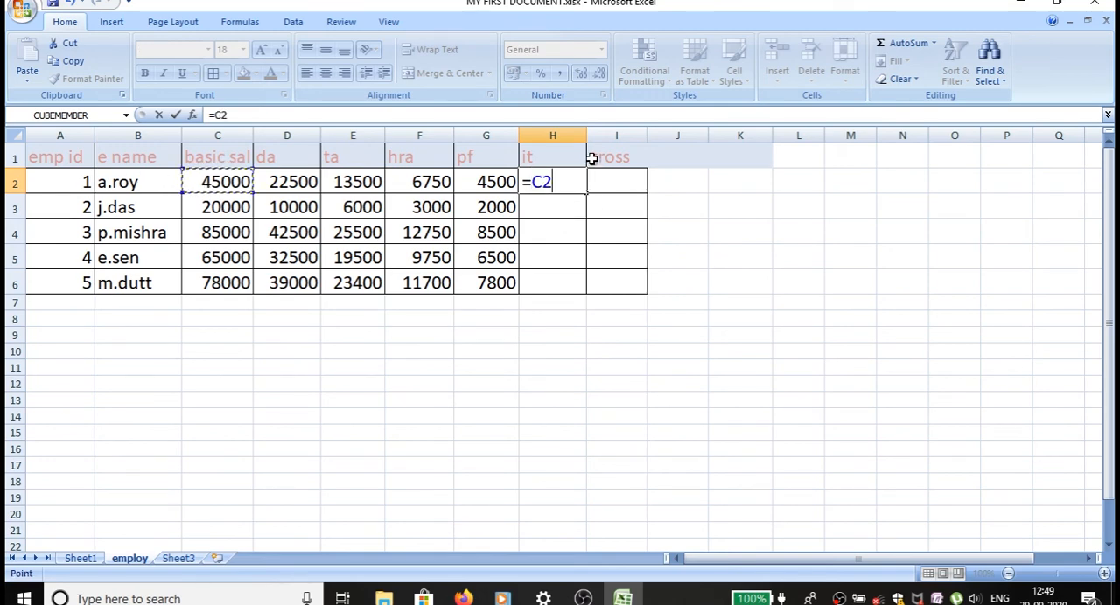
type("*")
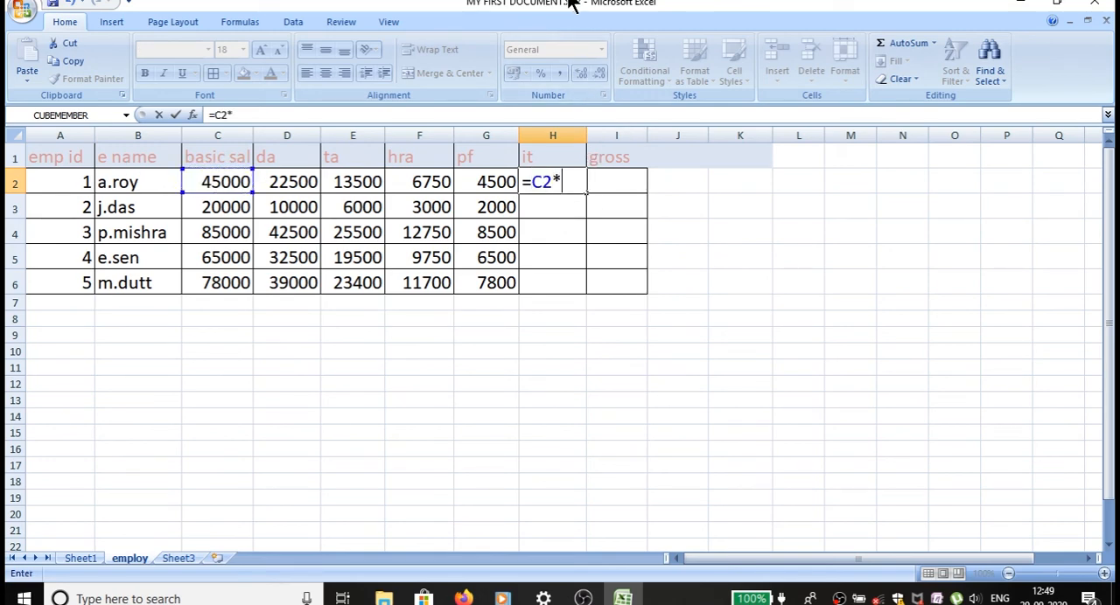
type("5%")
key("Return")
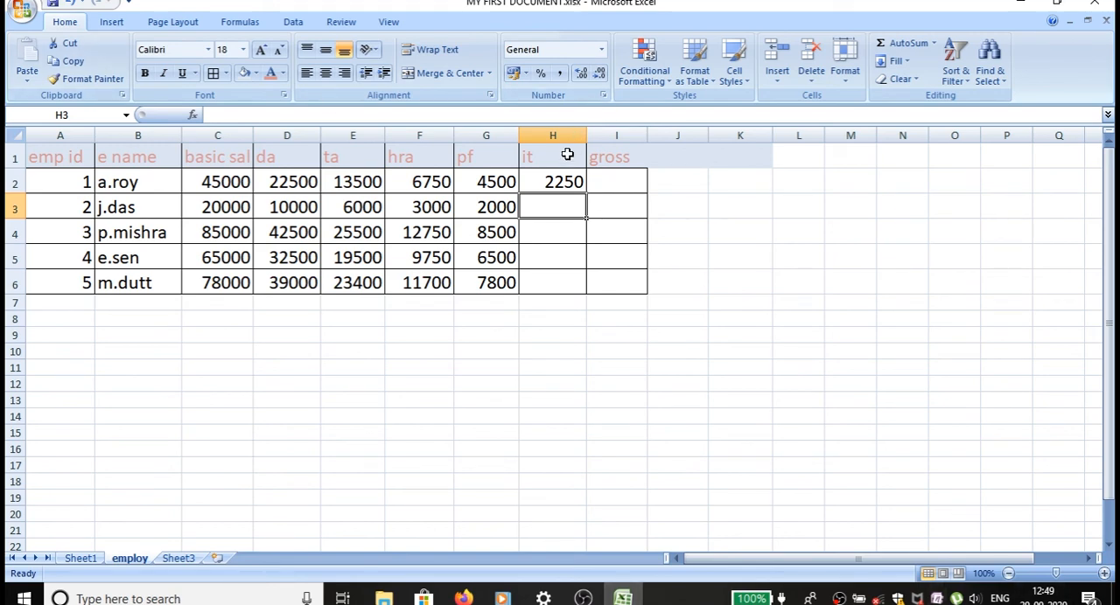
left_click(569, 182)
left_click_drag(586, 194, 576, 297)
left_click(610, 187)
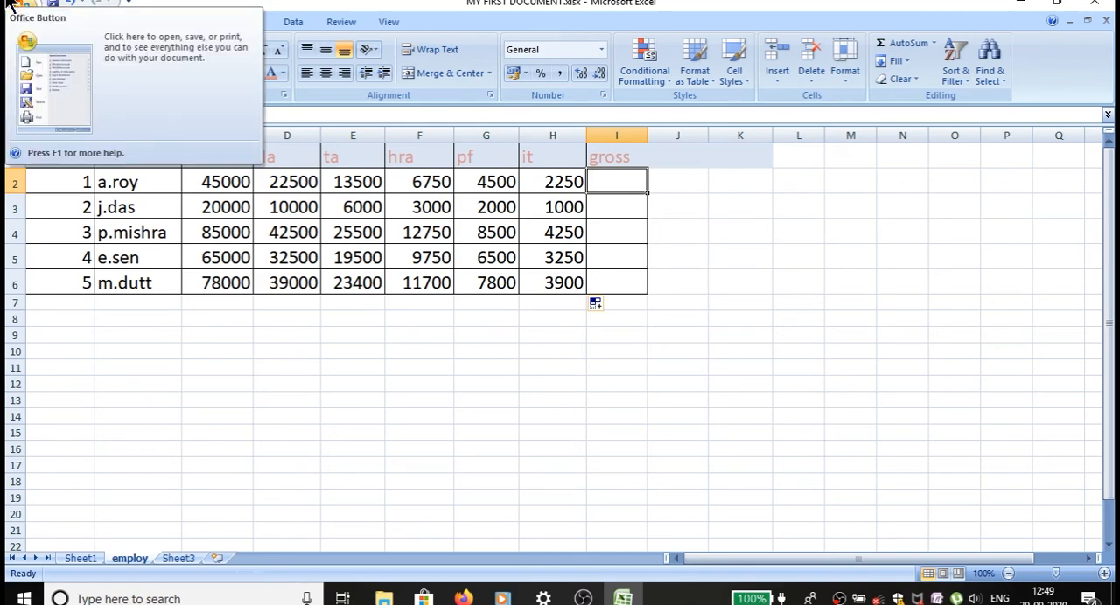
type("=")
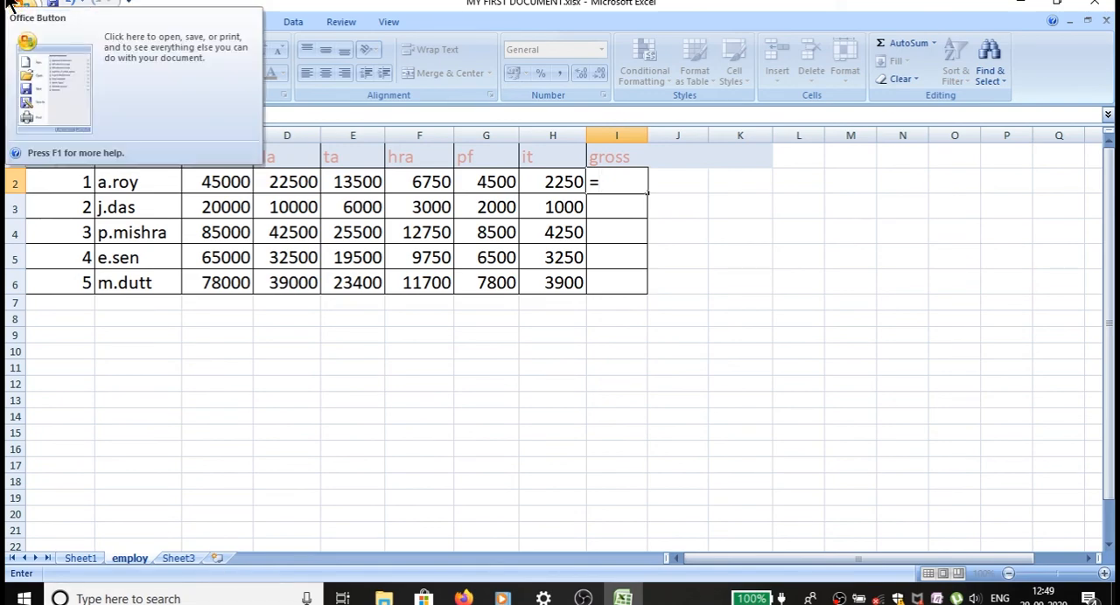
type("sum")
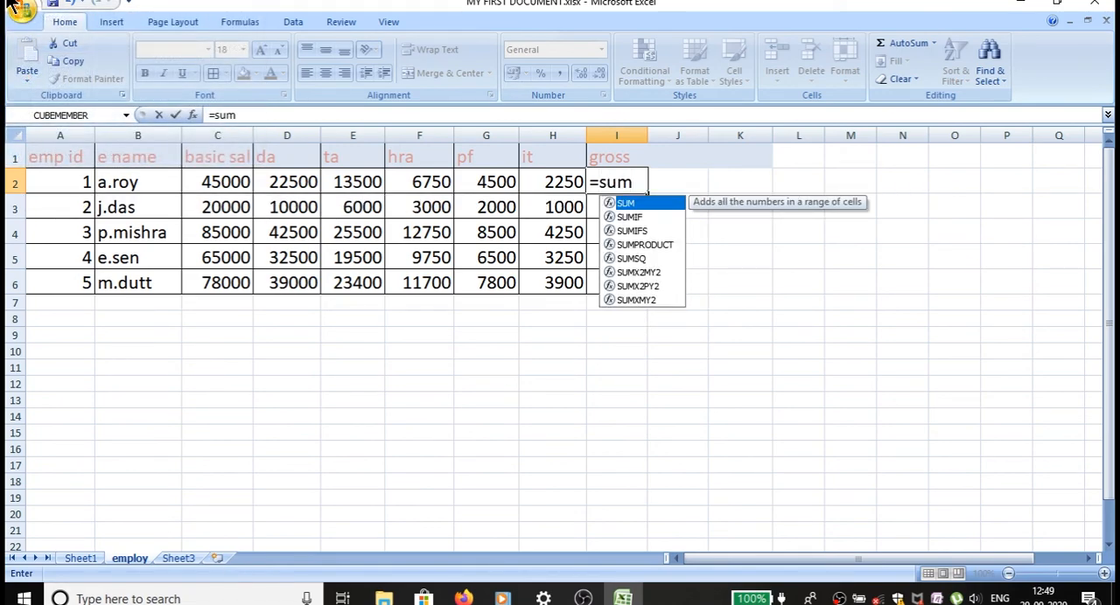
key("Return")
key("Up")
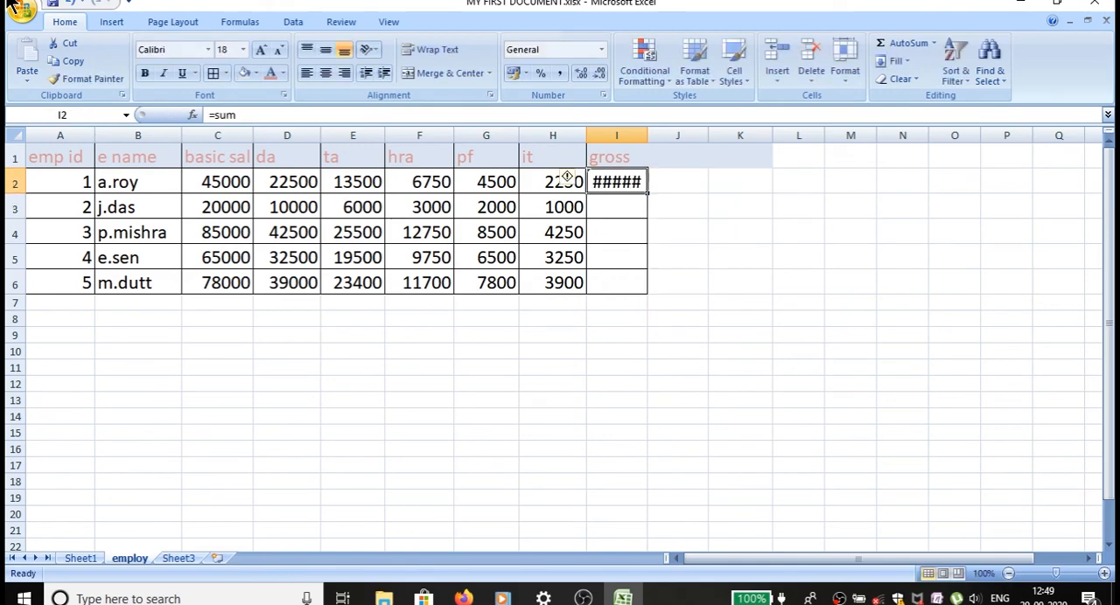
key("BackSpace")
Calculate the first employee's gross in cell I2 with the formula =SUM(C2:F2).
type("=")
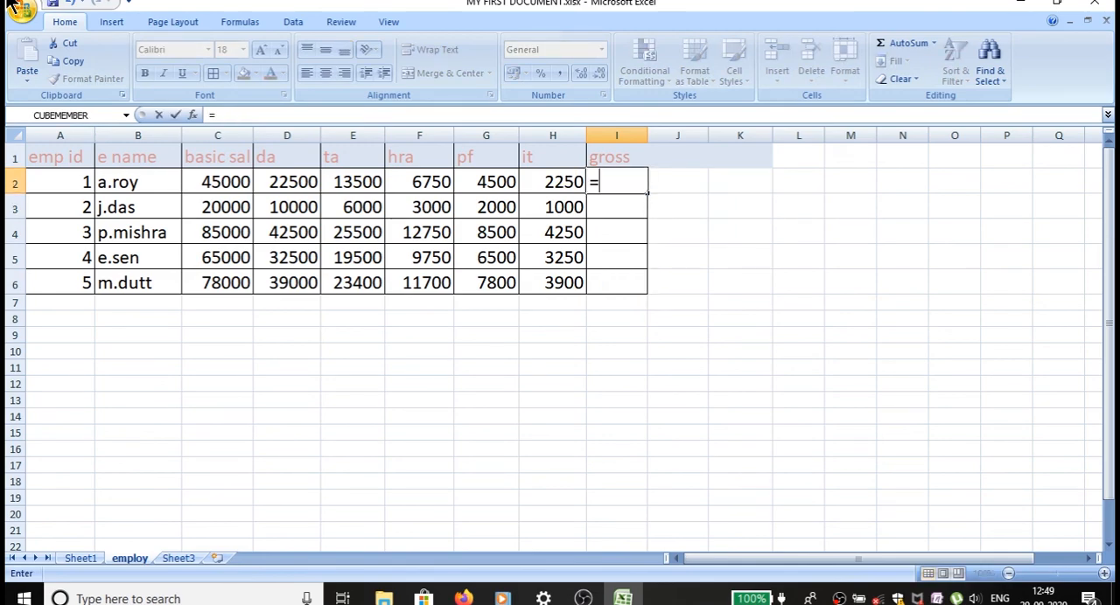
type("s")
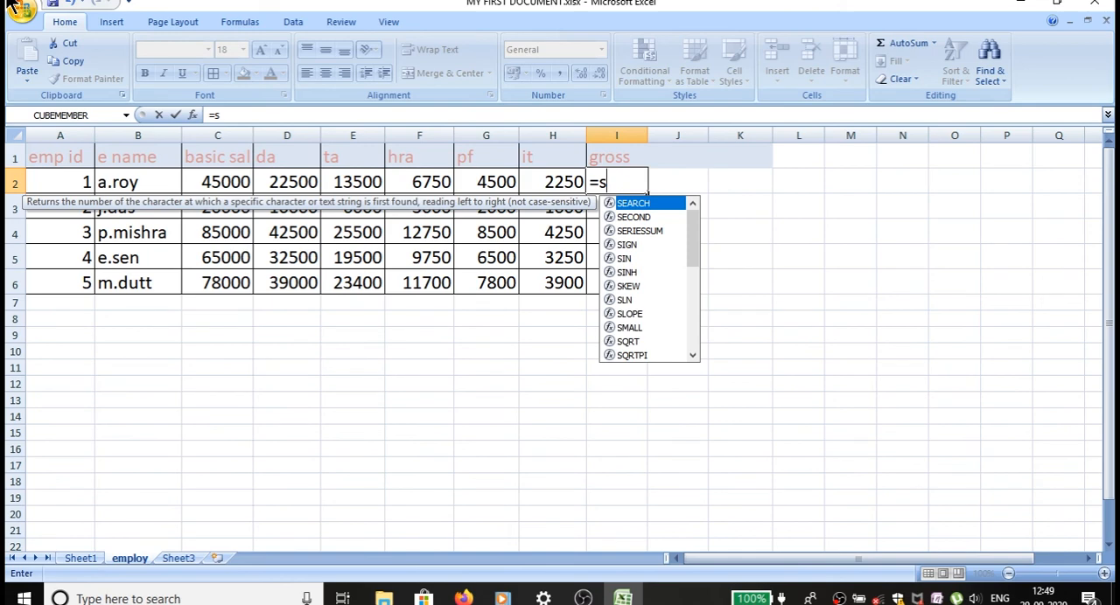
type("um")
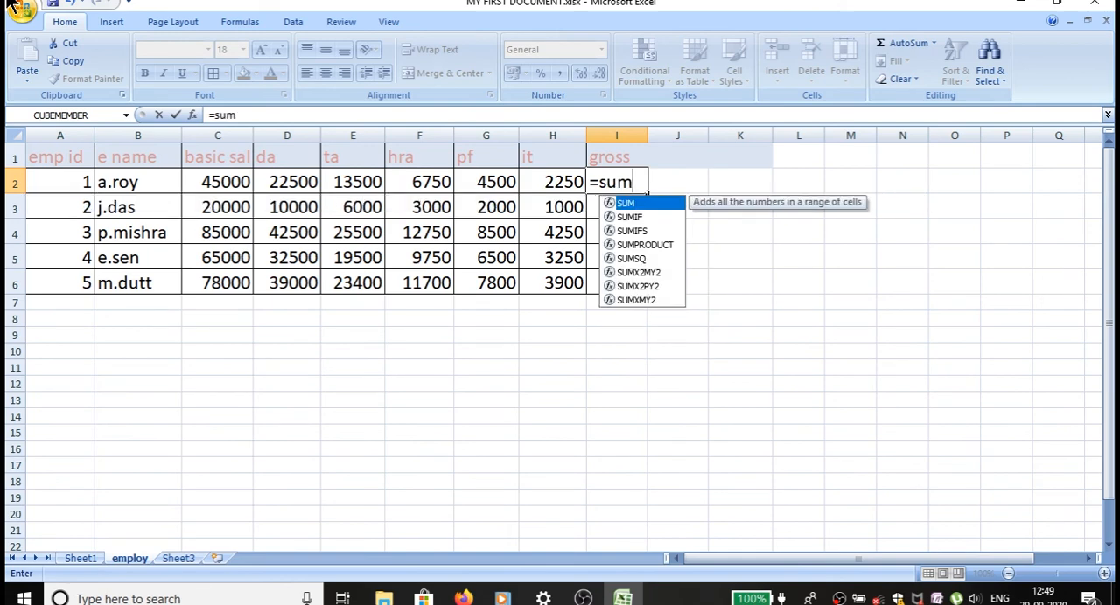
type("(")
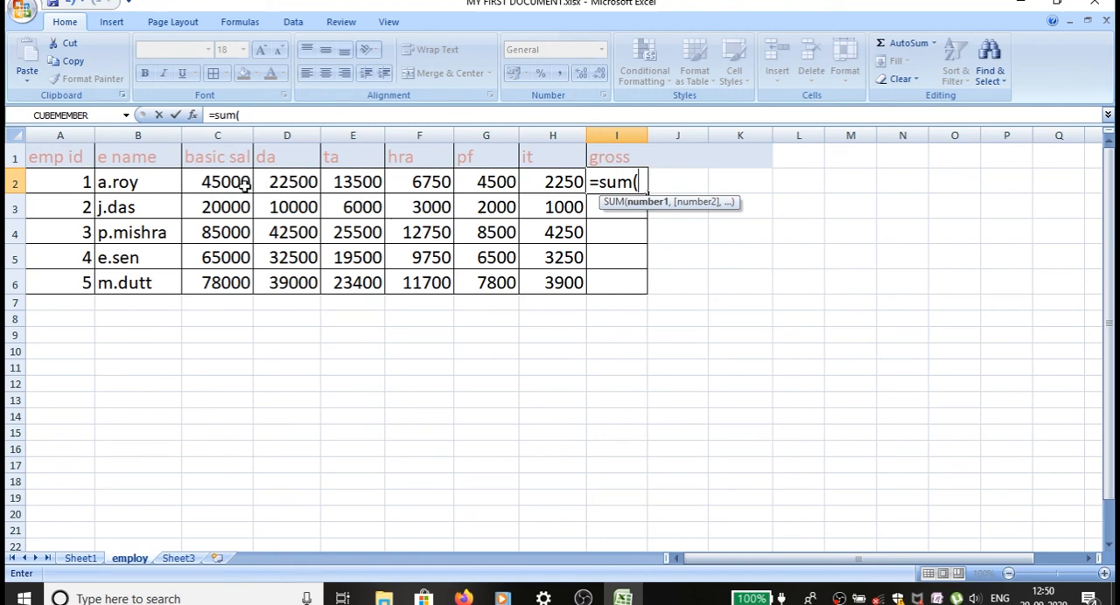
left_click_drag(240, 184, 400, 178)
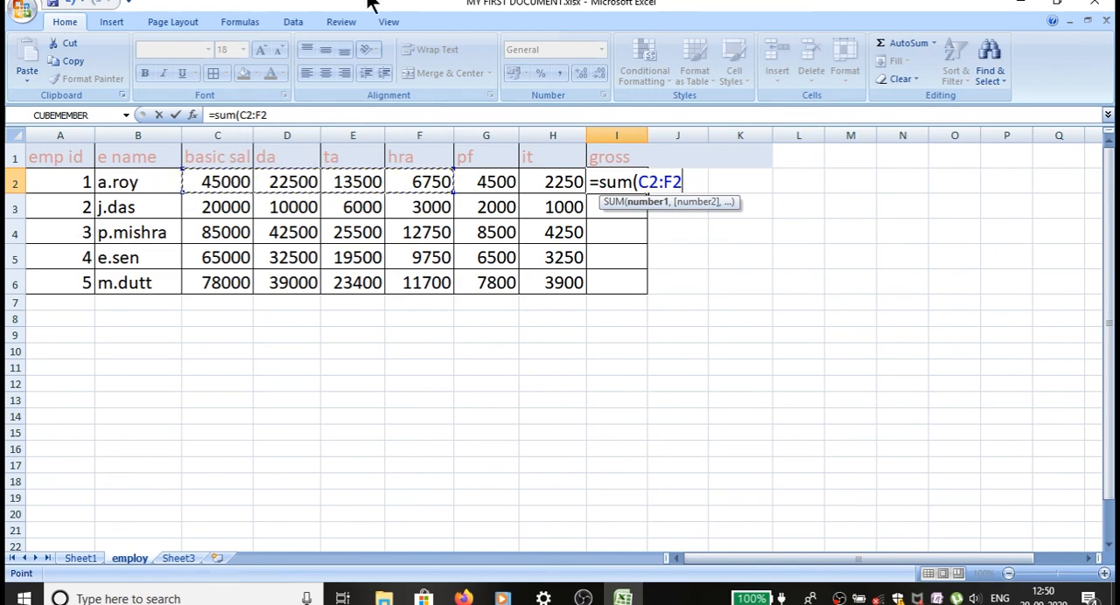
type(")")
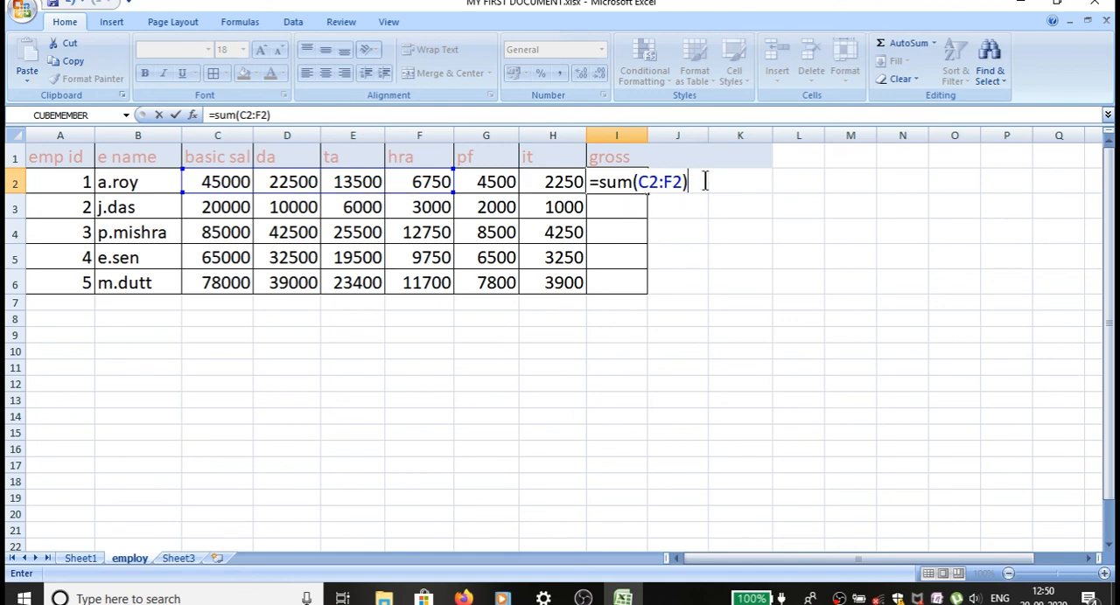
key("Return")
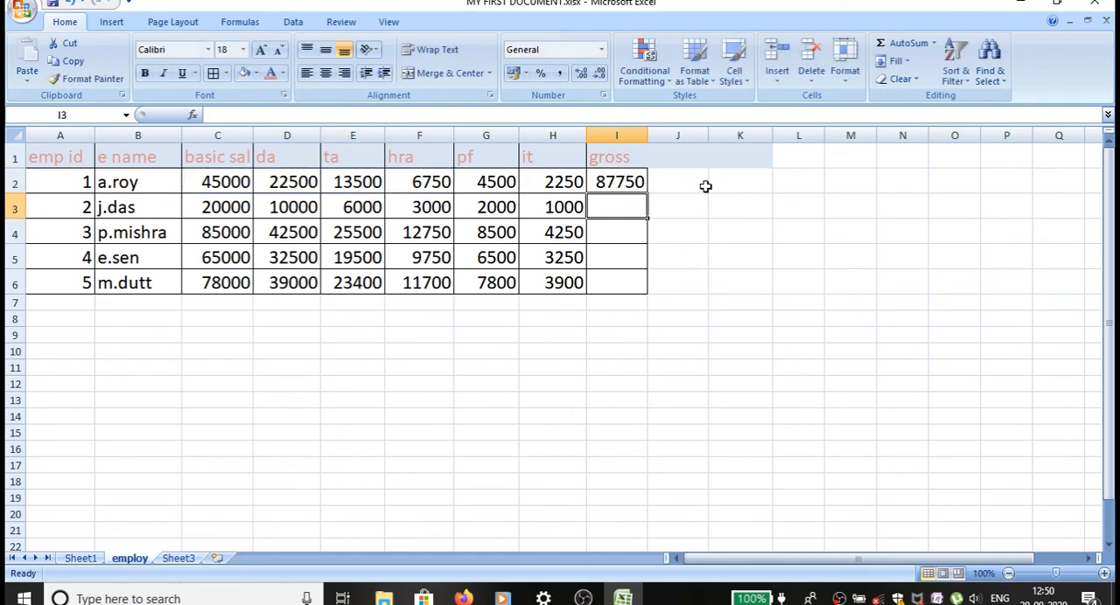
Fill the gross formula from I2 down to I6 and inspect the copied formula in I4.
left_click(634, 186)
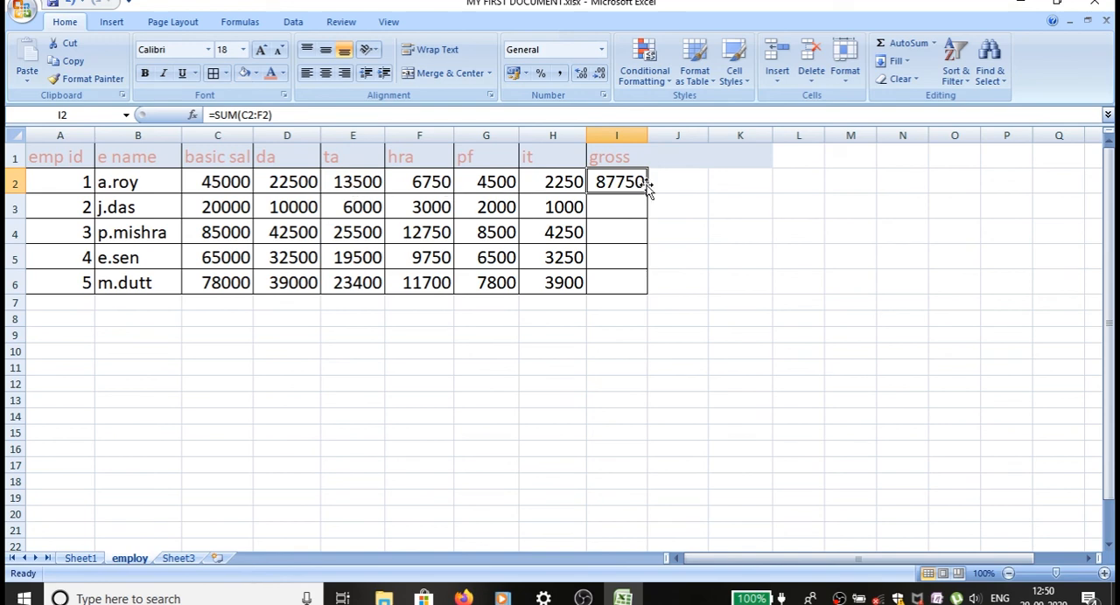
left_click_drag(646, 194, 637, 290)
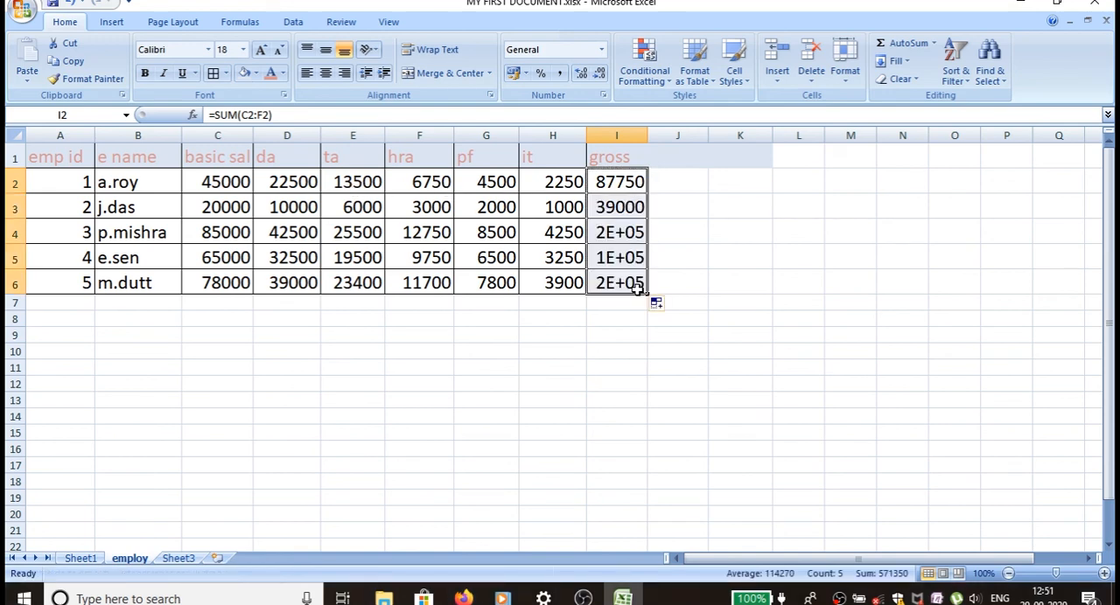
double_click(632, 229)
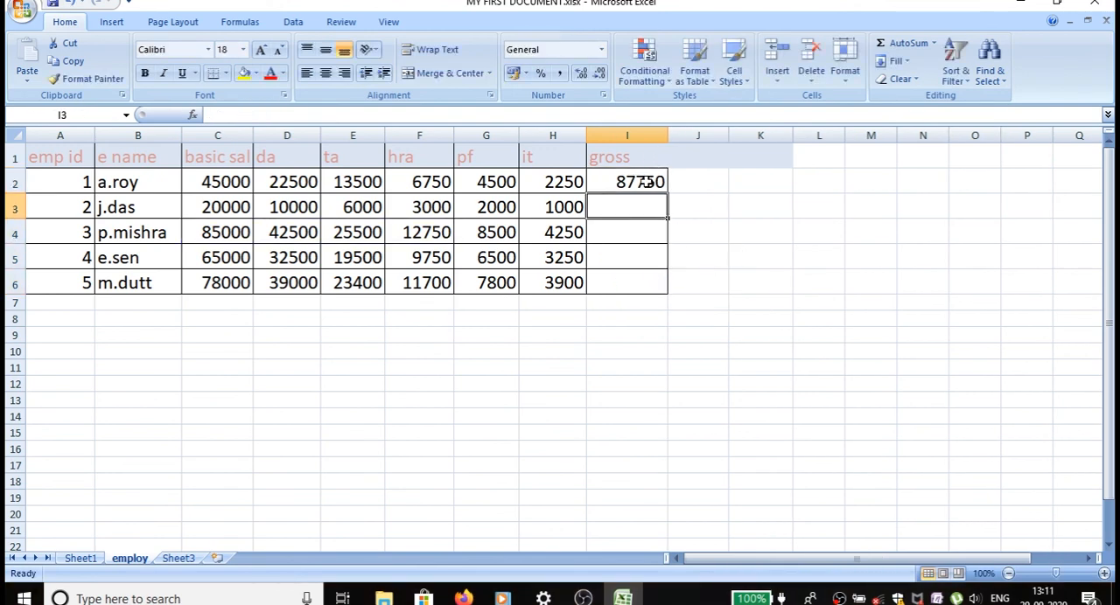
Check the formulas in I2 and G2, and copy the gross formula from I2 through I6 for the remaining employees.
left_click(646, 182)
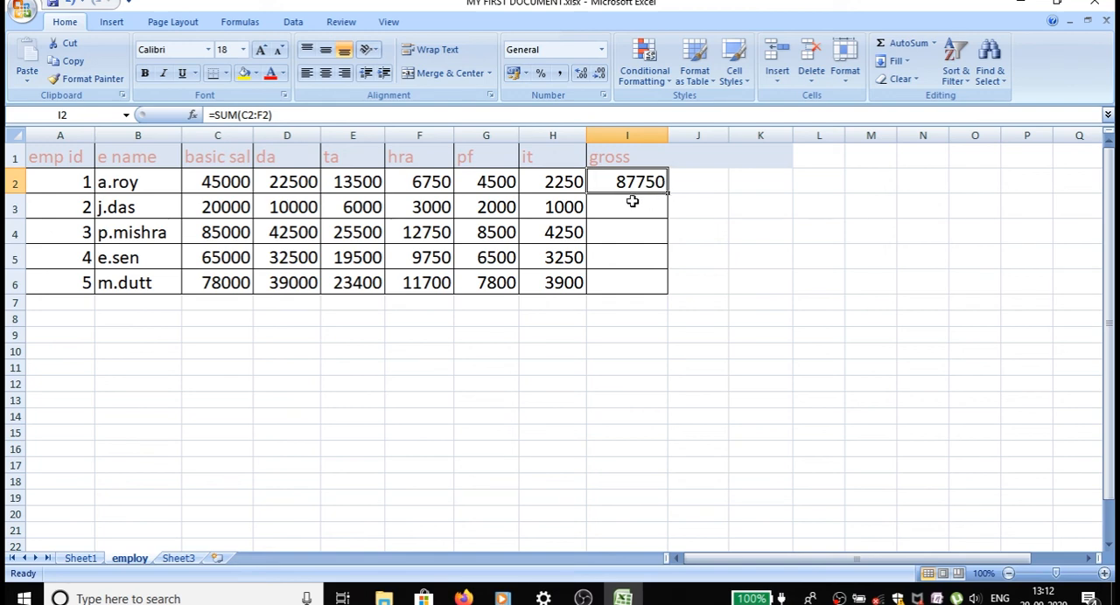
left_click(501, 184)
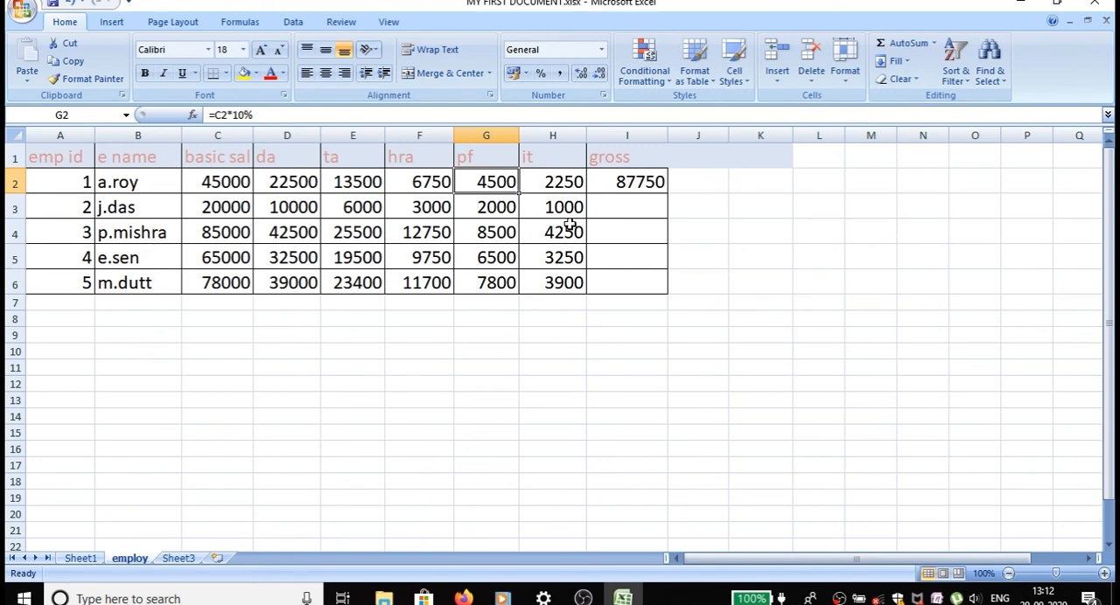
left_click(619, 183)
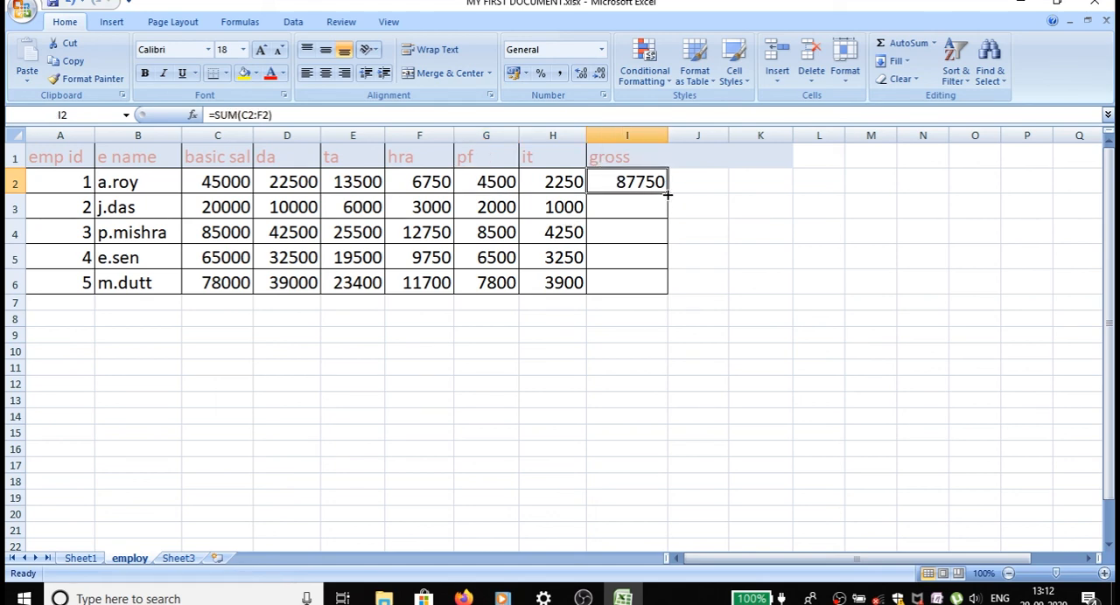
left_click_drag(667, 196, 658, 289)
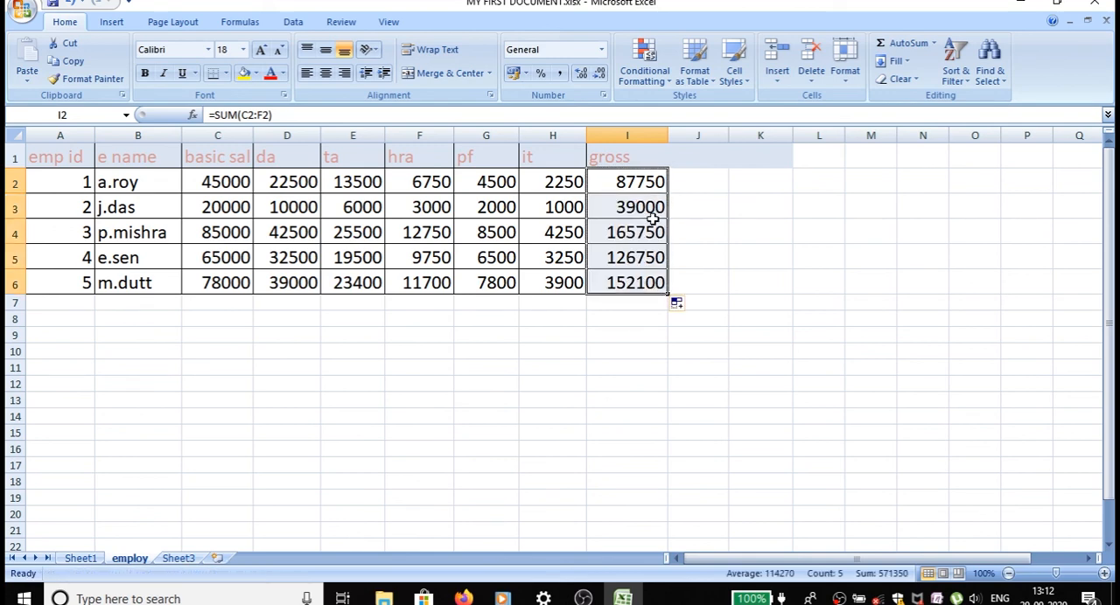
left_click(706, 184)
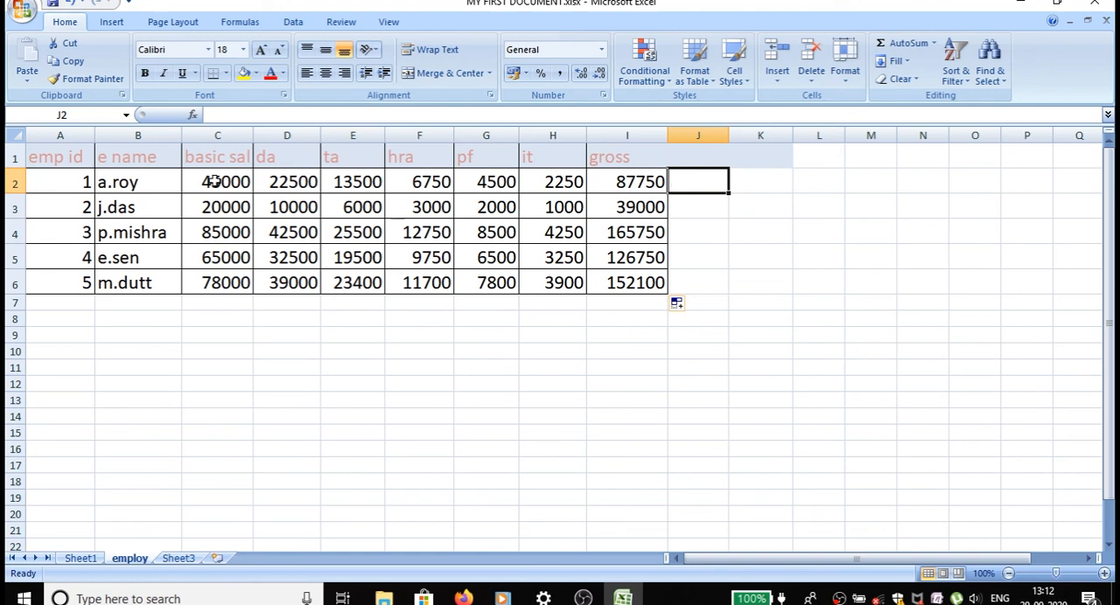